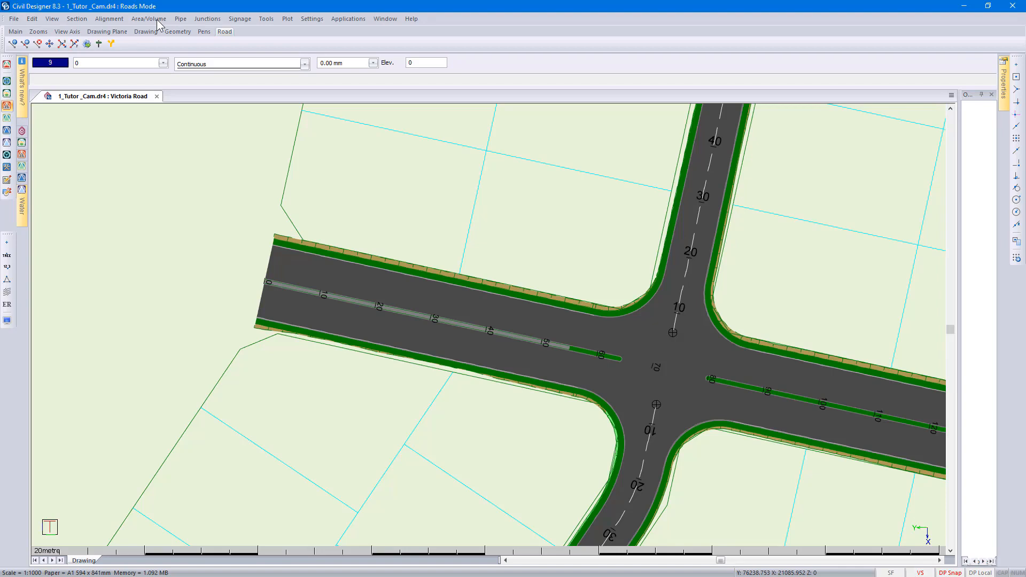
- Open the Report Quantities window to look over the listed roads and close it without generating a report
{"action": "left_click", "coordinate": [157, 21]}
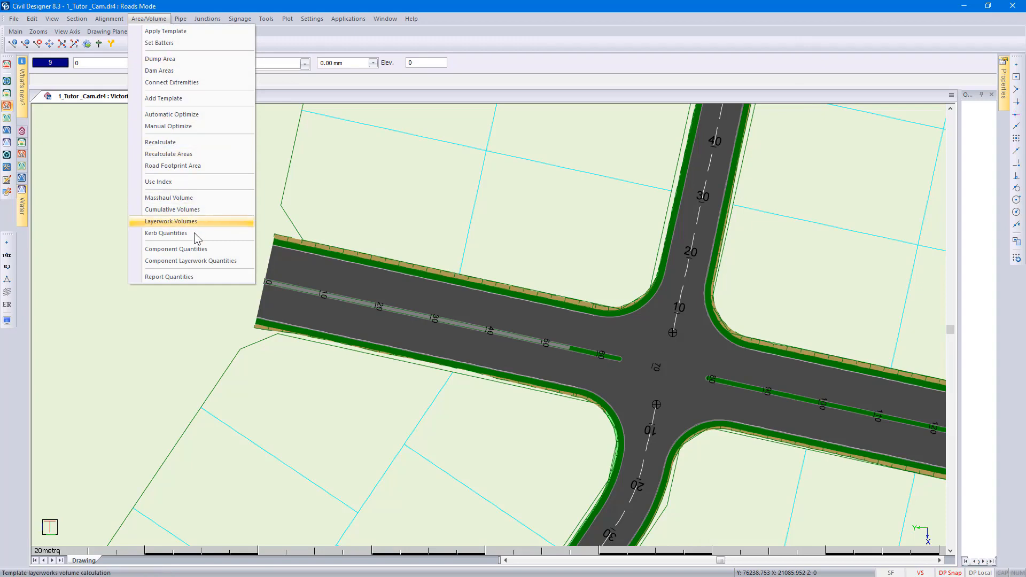
{"action": "left_click", "coordinate": [205, 278]}
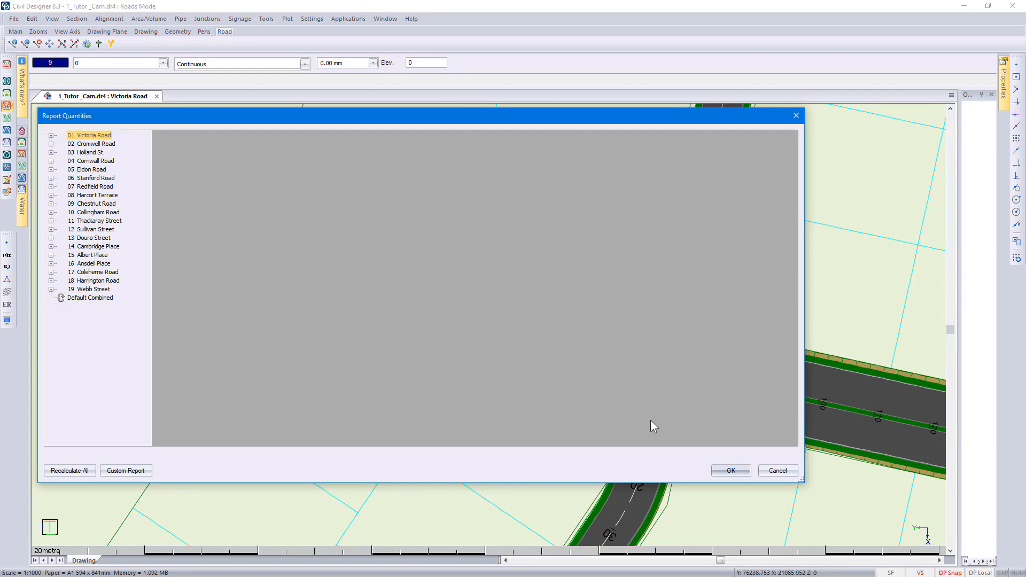
{"action": "left_click", "coordinate": [777, 470]}
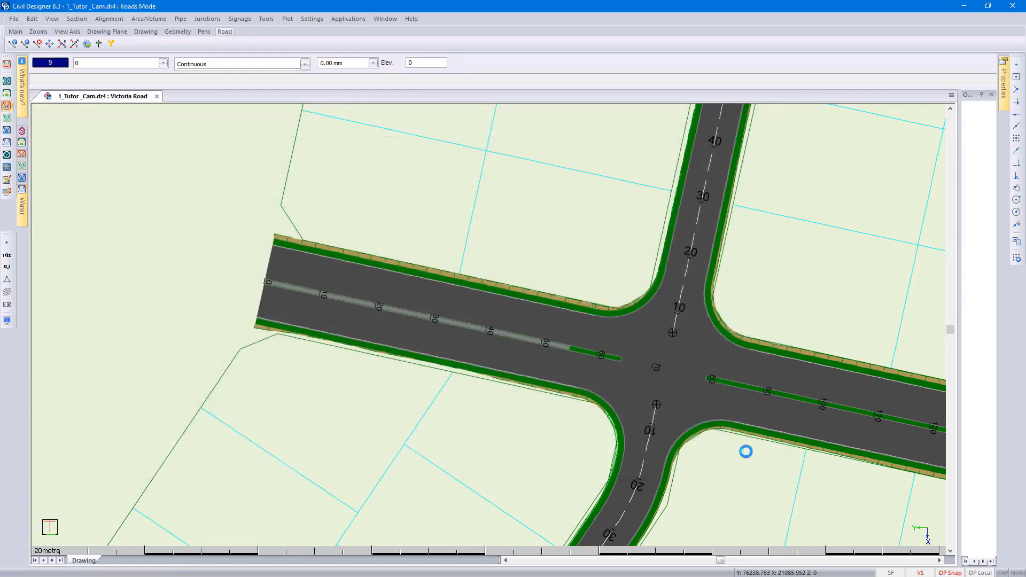
- Leave Roads mode, open the IFC export options and review the exportable items and the road segment length
{"action": "left_click", "coordinate": [6, 64]}
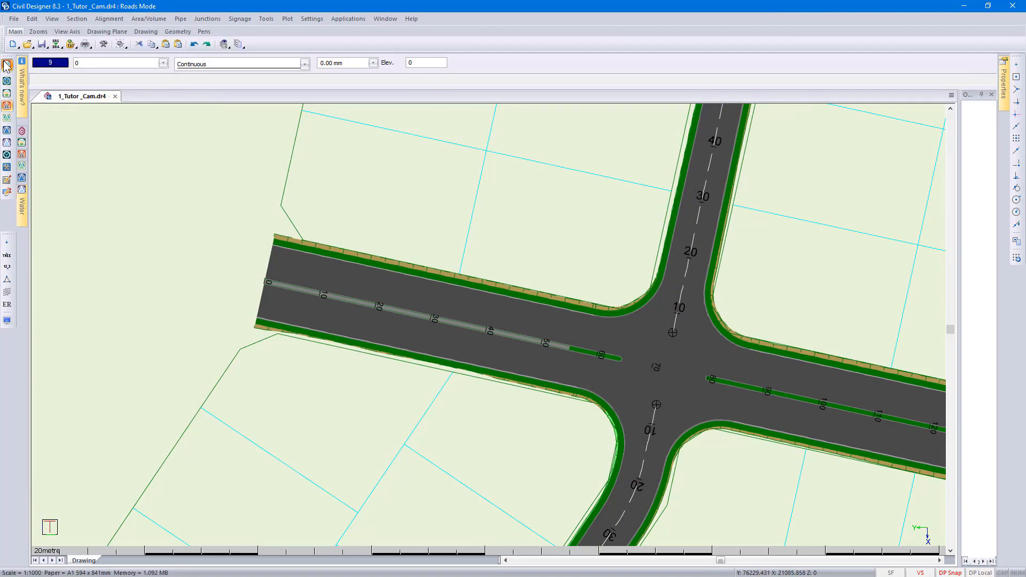
{"action": "left_click", "coordinate": [15, 19]}
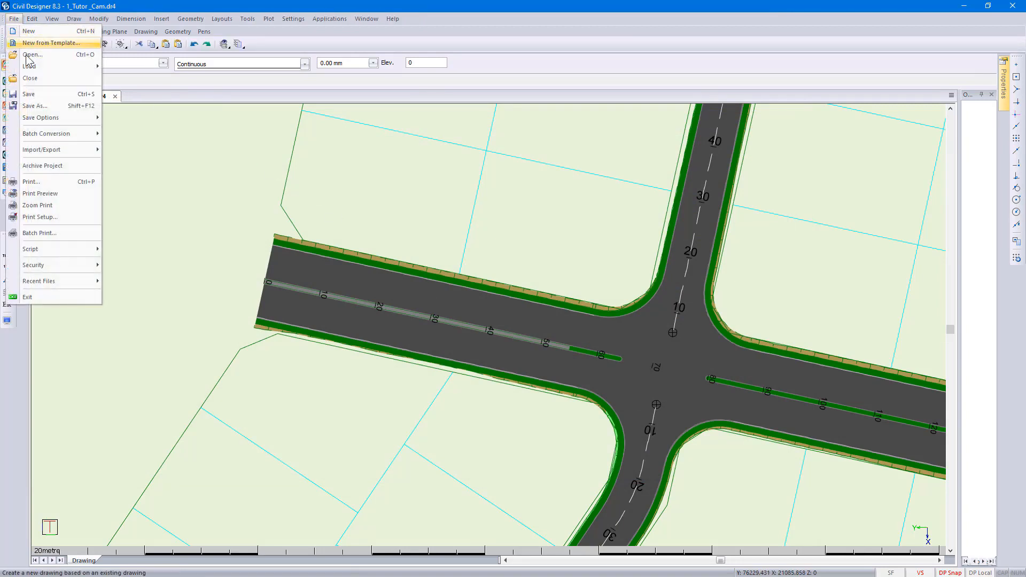
{"action": "mouse_move", "coordinate": [69, 153]}
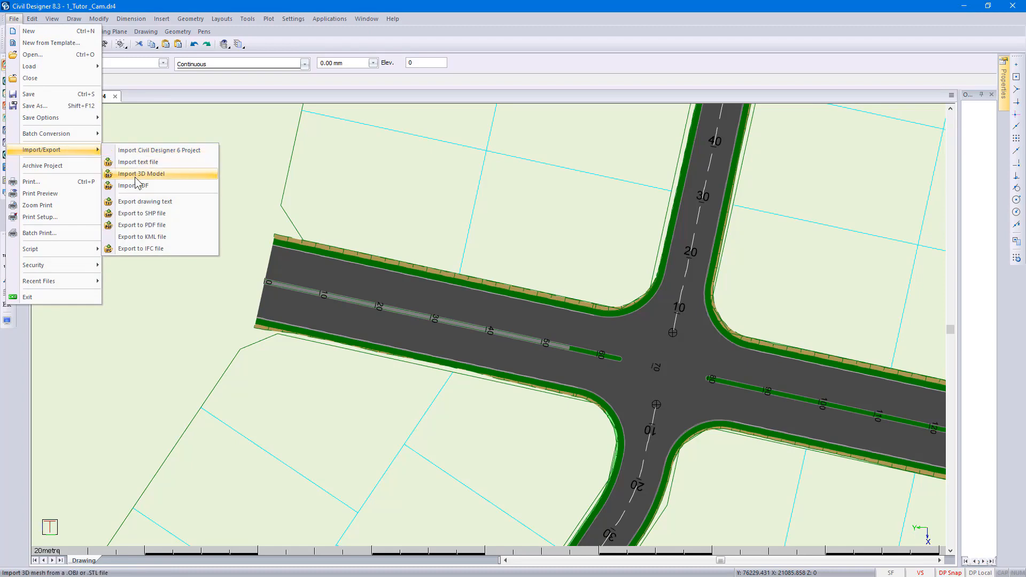
{"action": "left_click", "coordinate": [178, 248]}
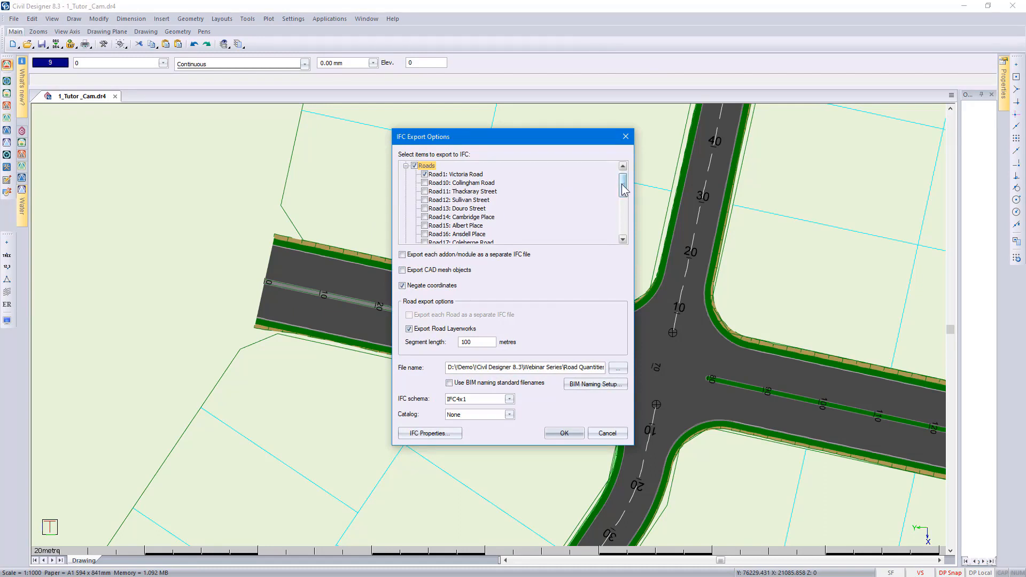
{"action": "left_click_drag", "start_coordinate": [623, 186], "coordinate": [624, 226]}
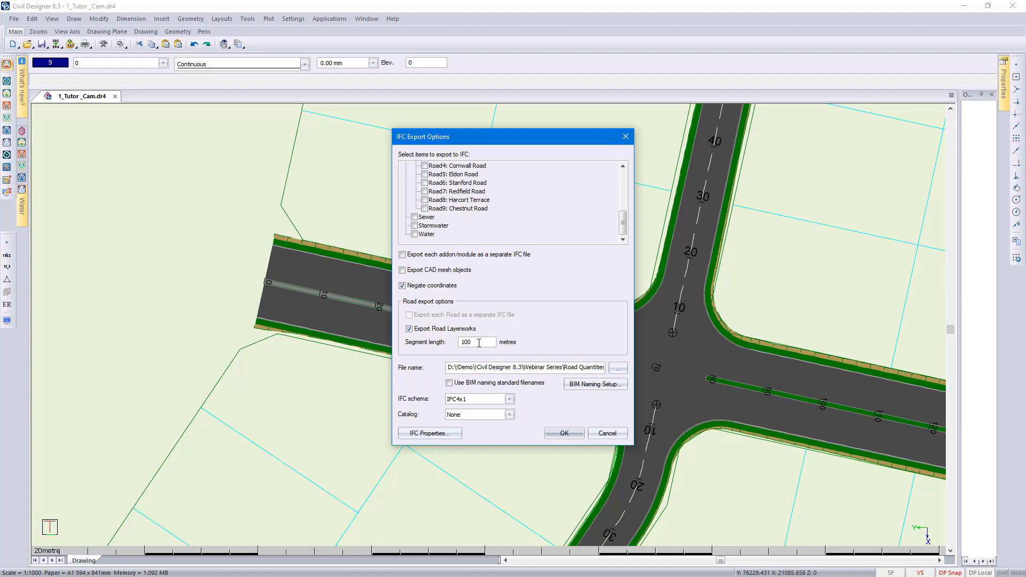
{"action": "double_click", "coordinate": [479, 342]}
- Look at the existing output IFC file in the Road Quantities Report folder and dismiss the file selection
{"action": "left_click", "coordinate": [617, 369]}
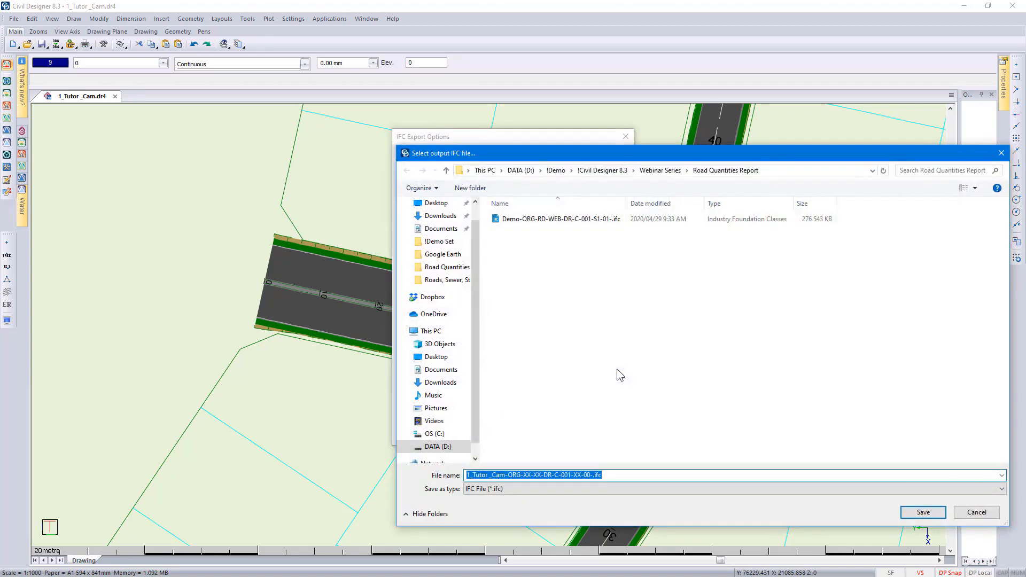
{"action": "left_click", "coordinate": [580, 220]}
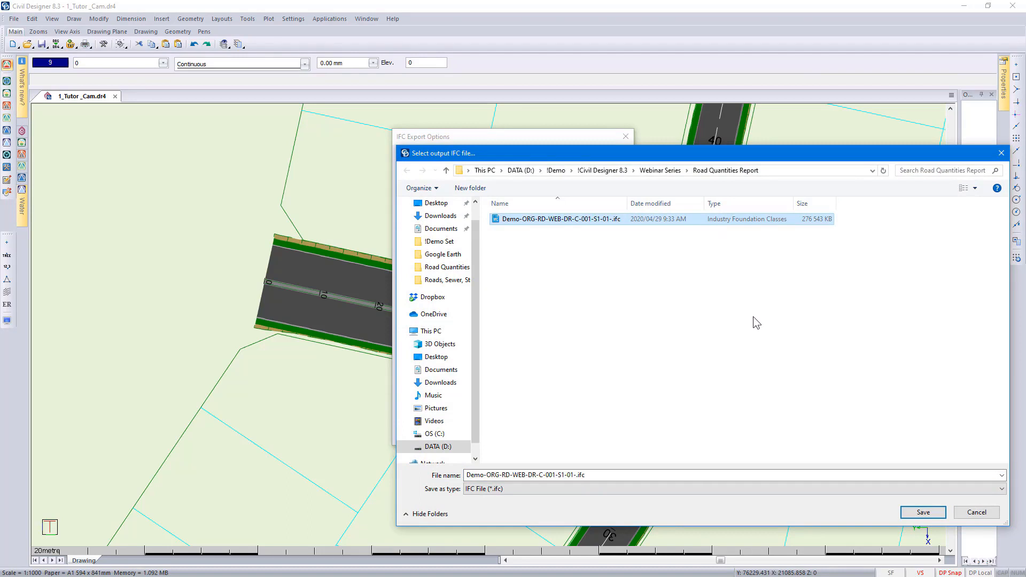
{"action": "left_click", "coordinate": [965, 508]}
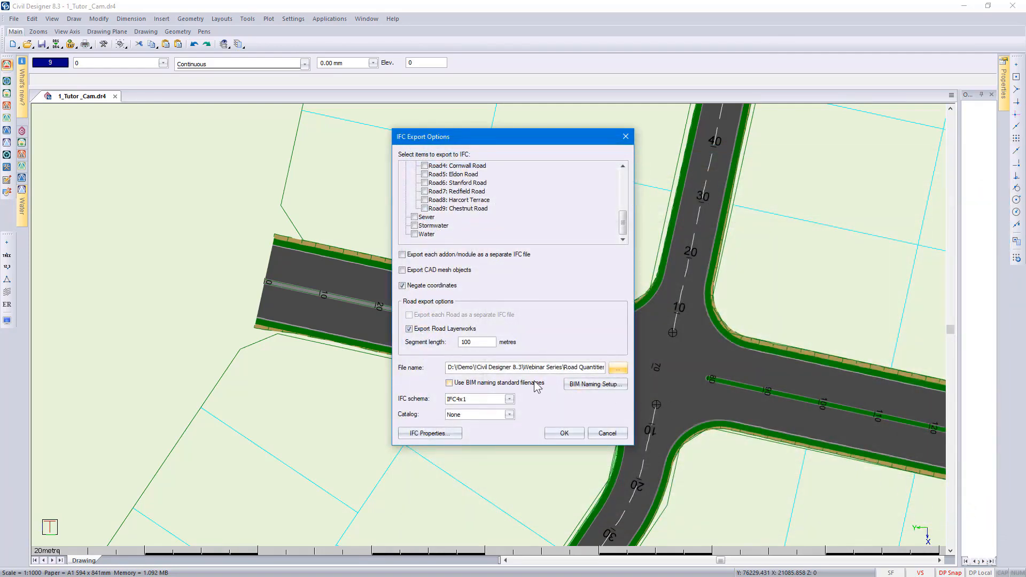
- Enable BIM naming standard filenames and set the BS1192 document number to 0850, Road Details under Public Roads
{"action": "left_click", "coordinate": [575, 384]}
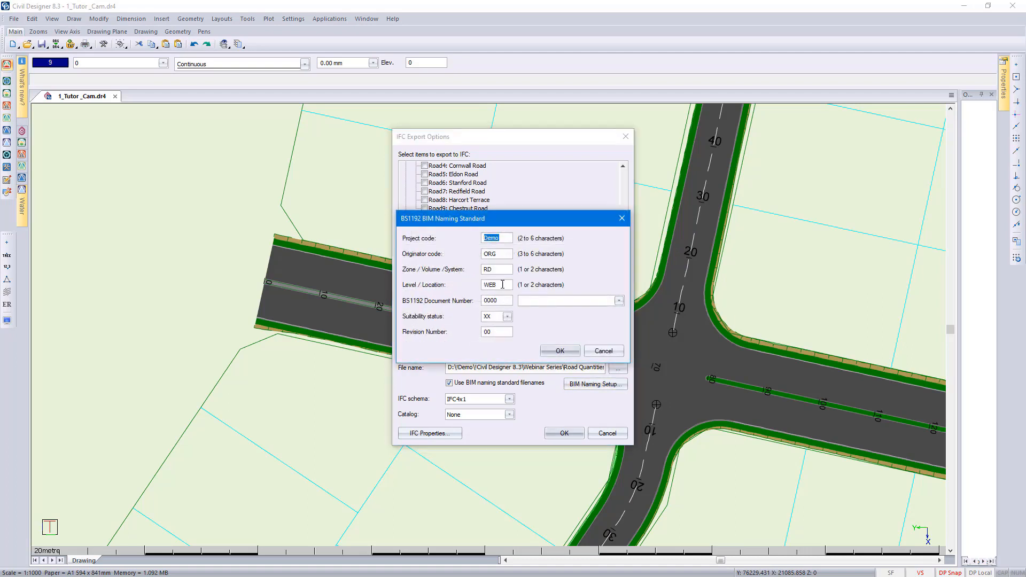
{"action": "left_click", "coordinate": [502, 238]}
{"action": "left_click", "coordinate": [618, 301]}
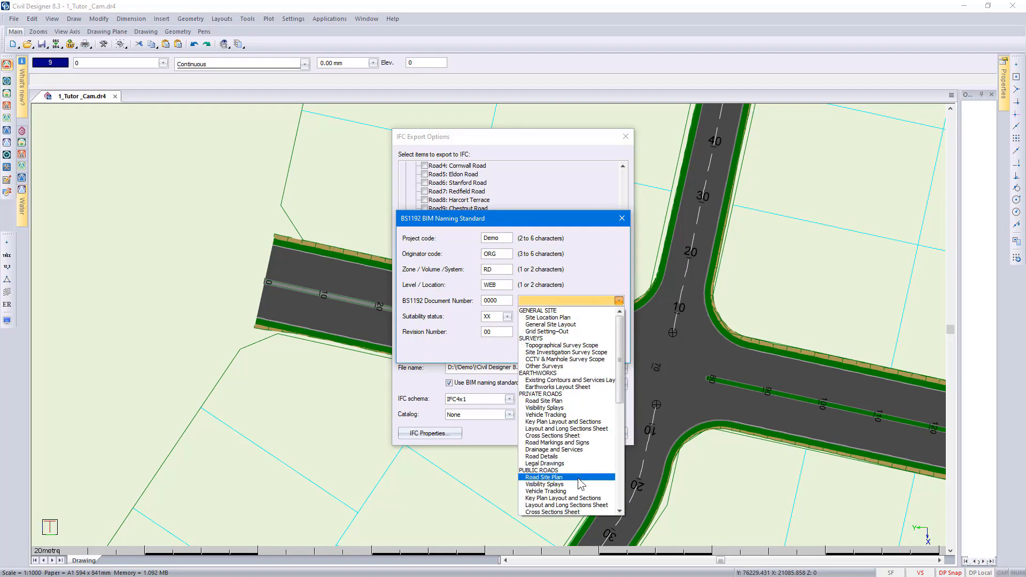
{"action": "scroll", "coordinate": [577, 500], "scroll_direction": "down", "scroll_amount": 1}
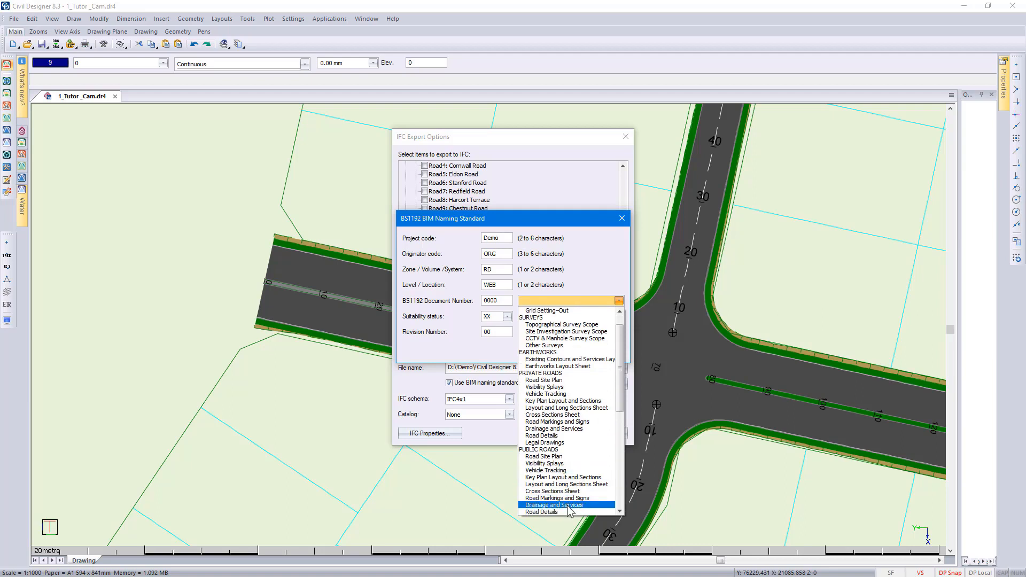
{"action": "left_click", "coordinate": [567, 511]}
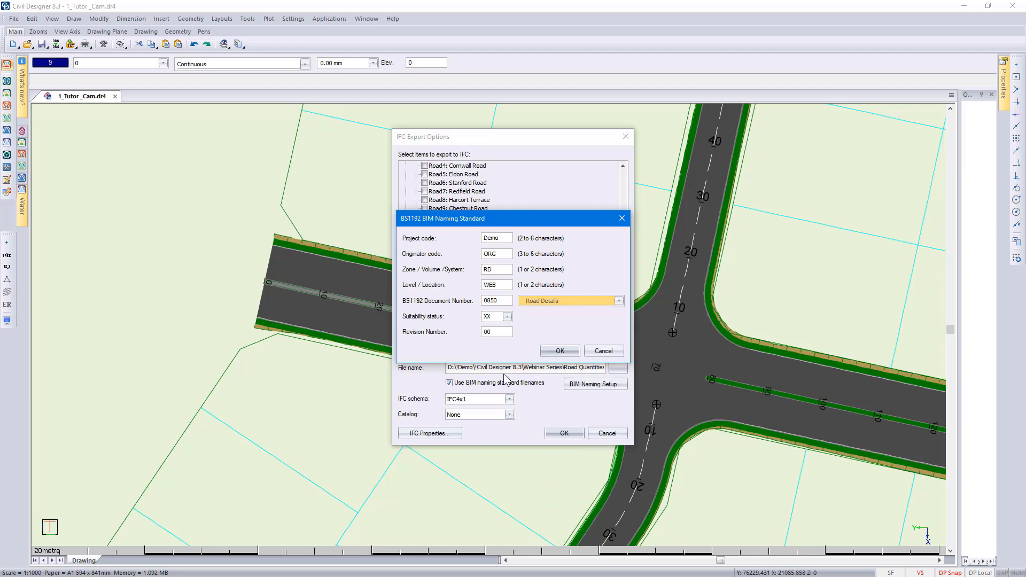
{"action": "left_click", "coordinate": [556, 351]}
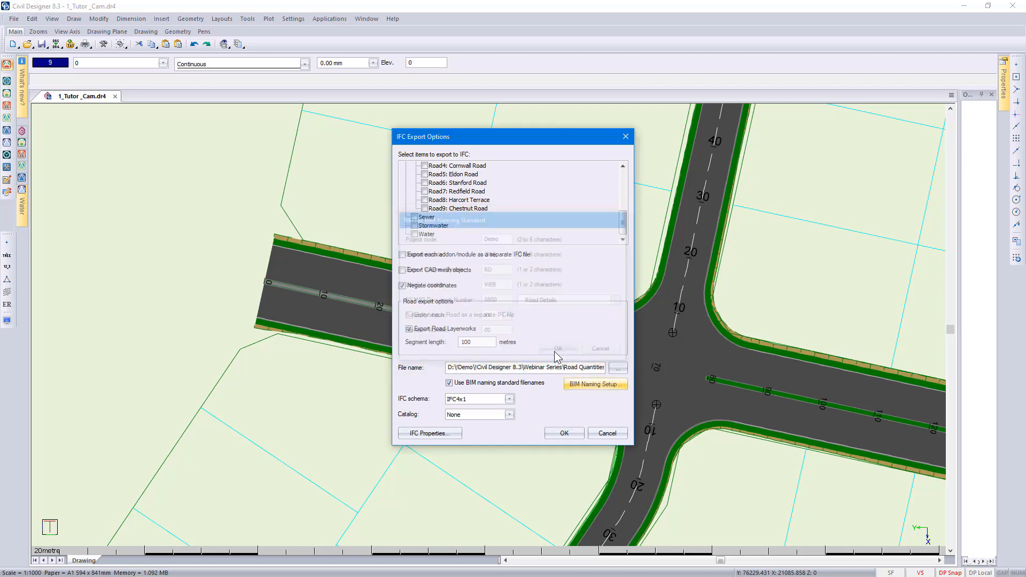
- Review the IFC schema and catalog choices offered for the export
{"action": "left_click", "coordinate": [510, 398]}
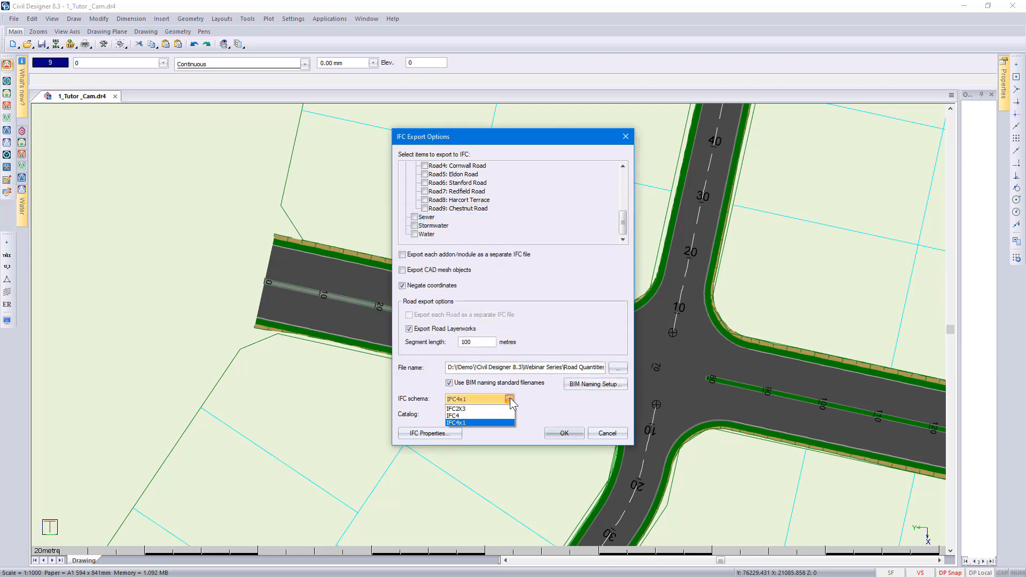
{"action": "left_click", "coordinate": [510, 398]}
{"action": "left_click", "coordinate": [509, 414]}
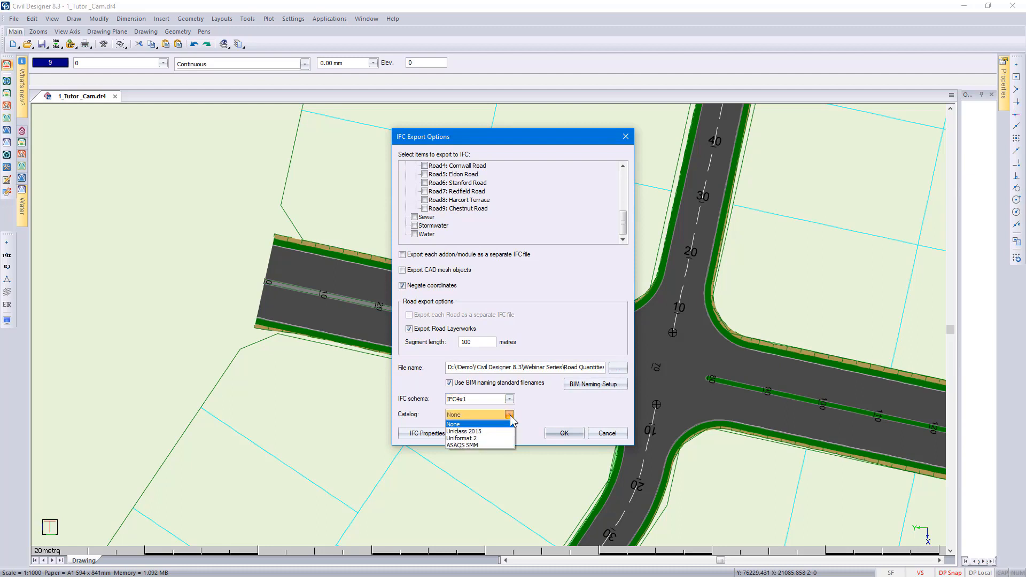
{"action": "left_click", "coordinate": [510, 414]}
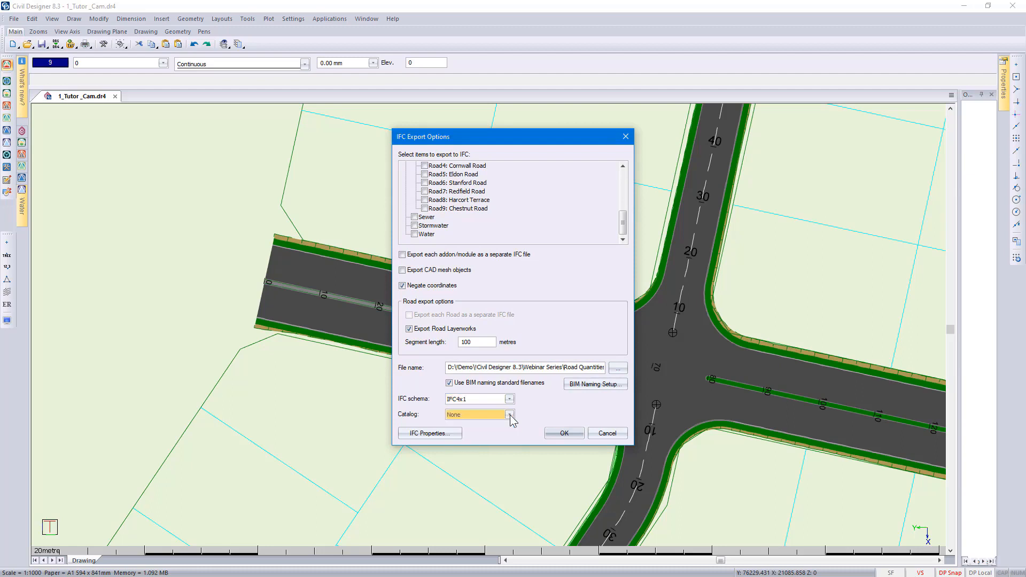
- Check the exported IFC properties for Road Mesh and Road Surface, and cancel the IFC export
{"action": "left_click", "coordinate": [449, 434]}
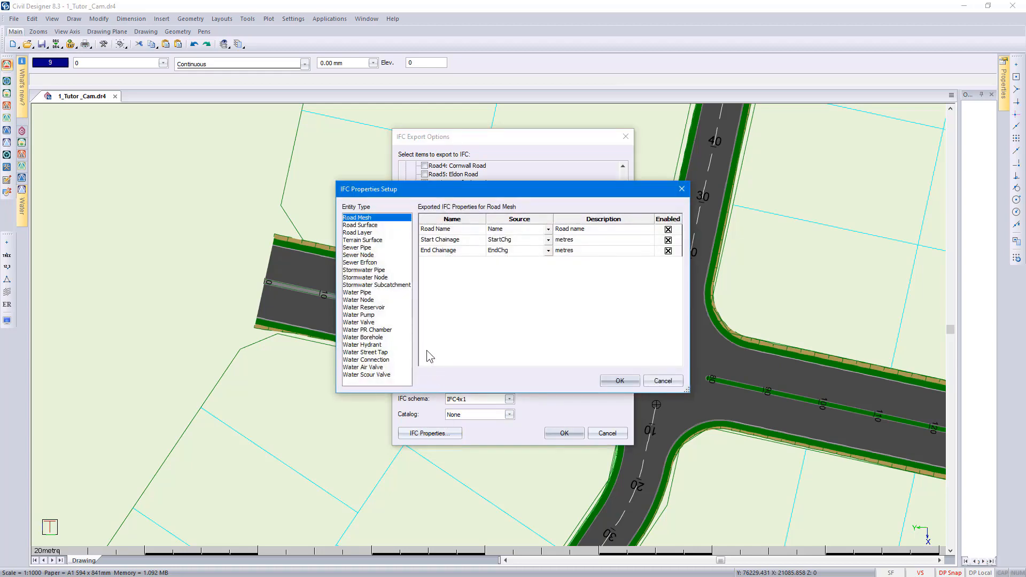
{"action": "left_click", "coordinate": [361, 226]}
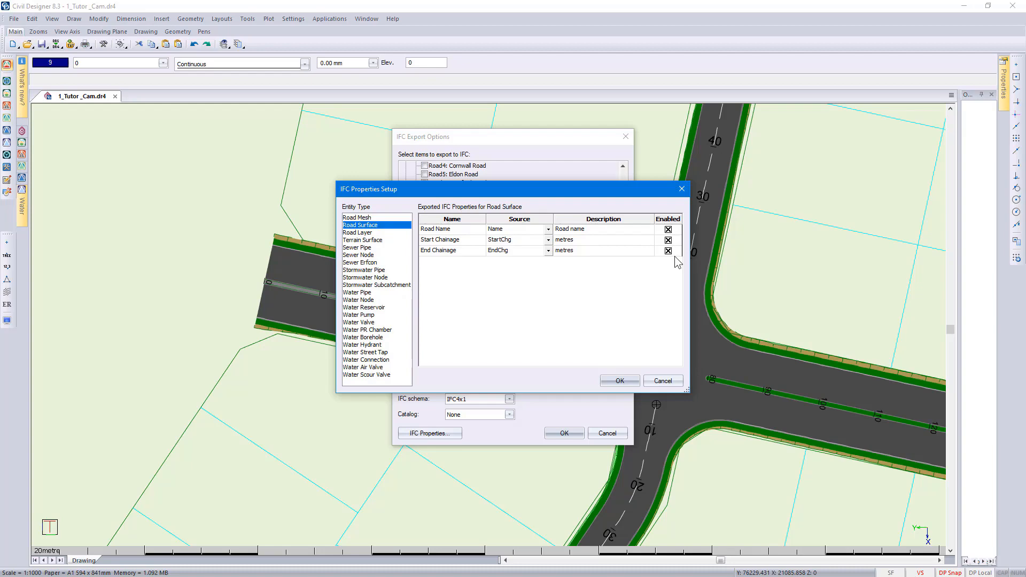
{"action": "left_click", "coordinate": [663, 381]}
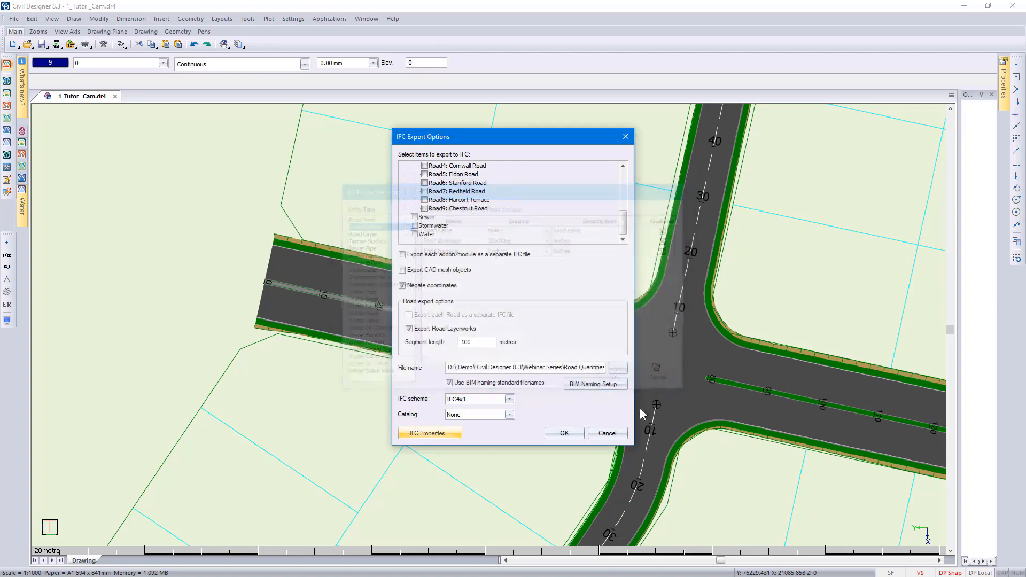
{"action": "left_click", "coordinate": [607, 432]}
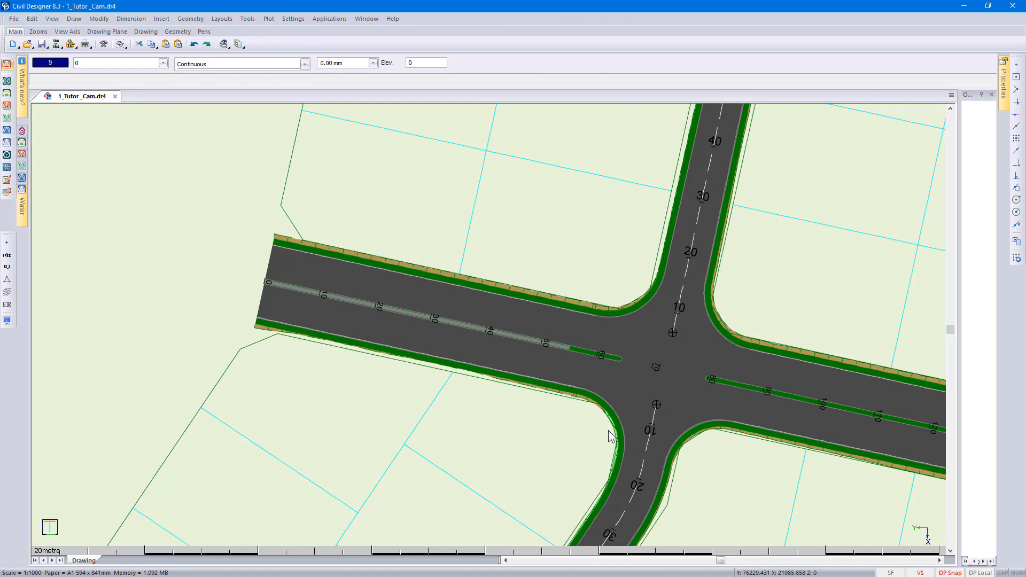
- Switch to BIM Vision and examine the Road elements one after another in the IFC structure, from the whole surface to the kerbs and median barrier
{"action": "left_click", "coordinate": [964, 5]}
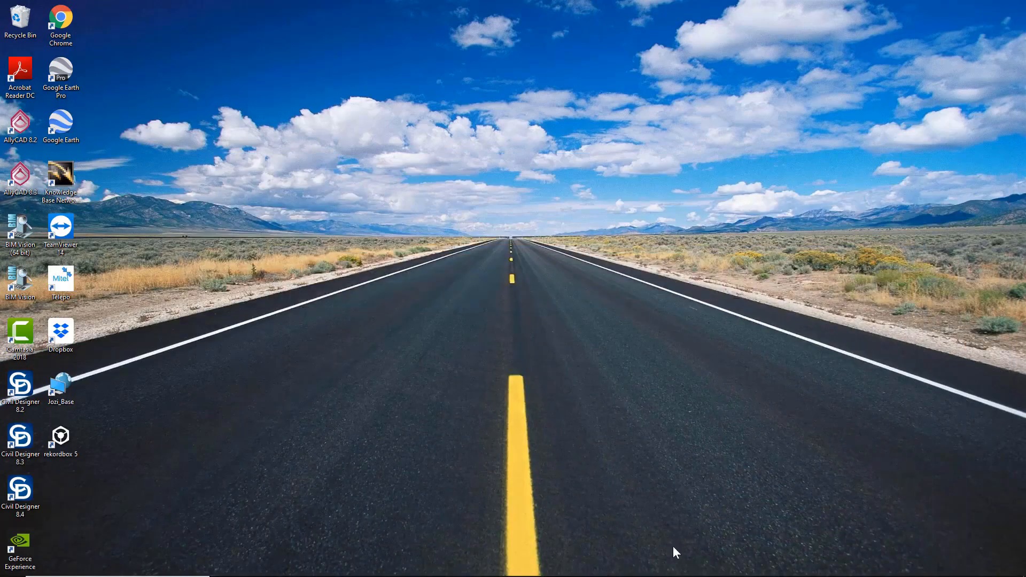
{"action": "left_click", "coordinate": [592, 567]}
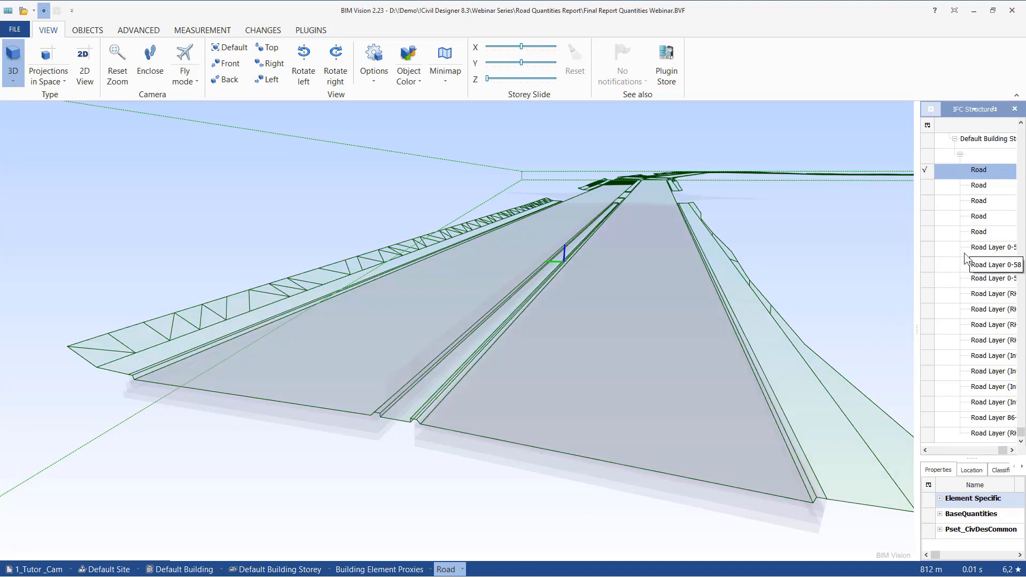
{"action": "left_click", "coordinate": [998, 188]}
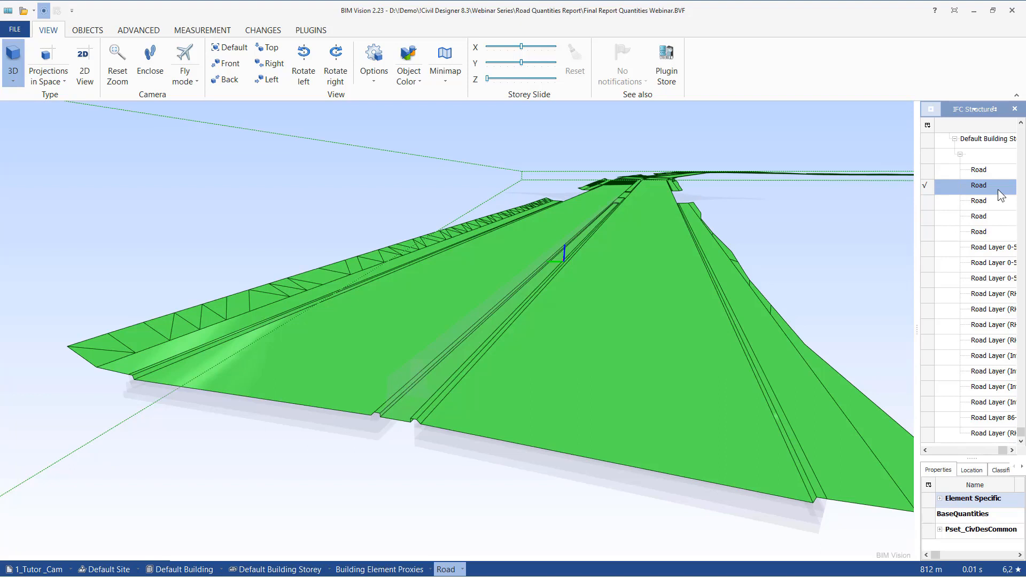
{"action": "key", "text": "Down"}
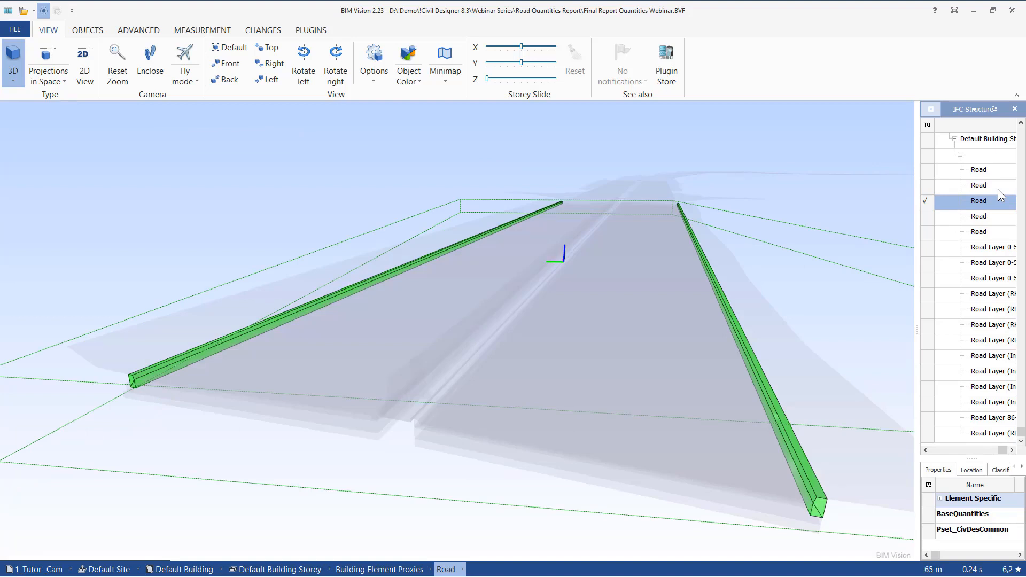
{"action": "key", "text": "Down"}
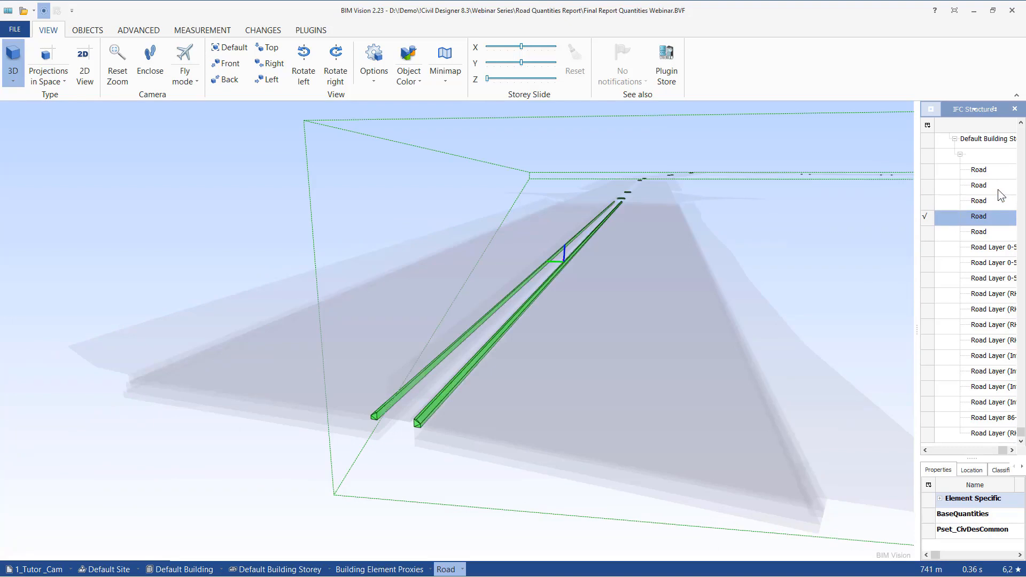
{"action": "key", "text": "Down"}
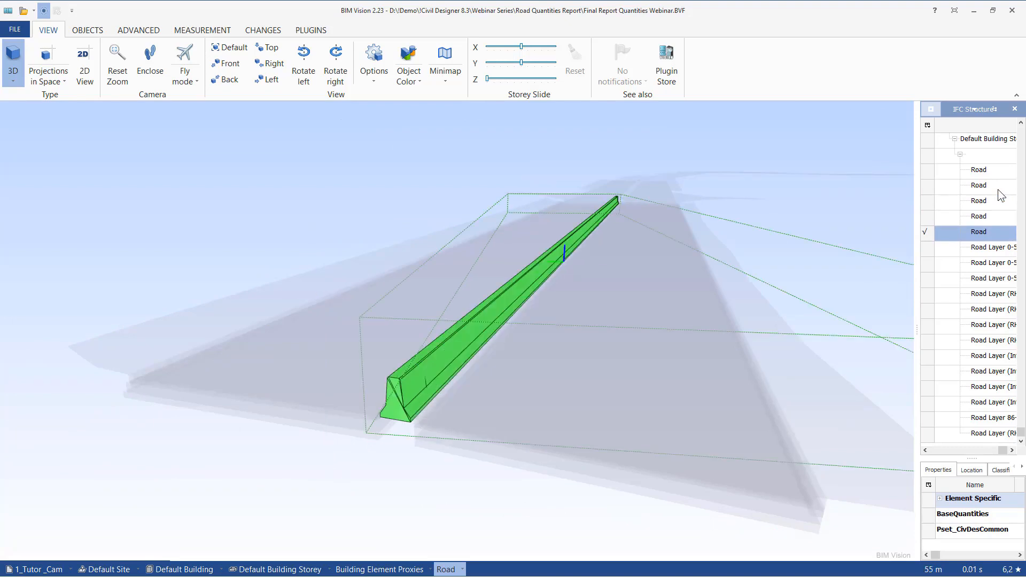
- Examine each Road Layer 0-58 and Road Layer (RHS) 0-58 element in turn in the IFC structure
{"action": "key", "text": "Down"}
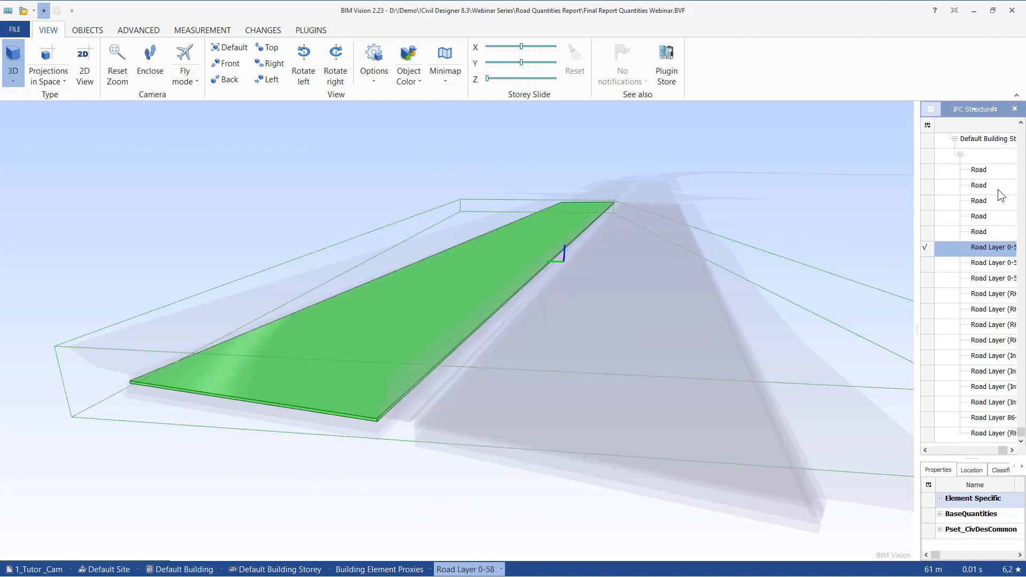
{"action": "key", "text": "Down"}
{"action": "key", "text": "Down"}
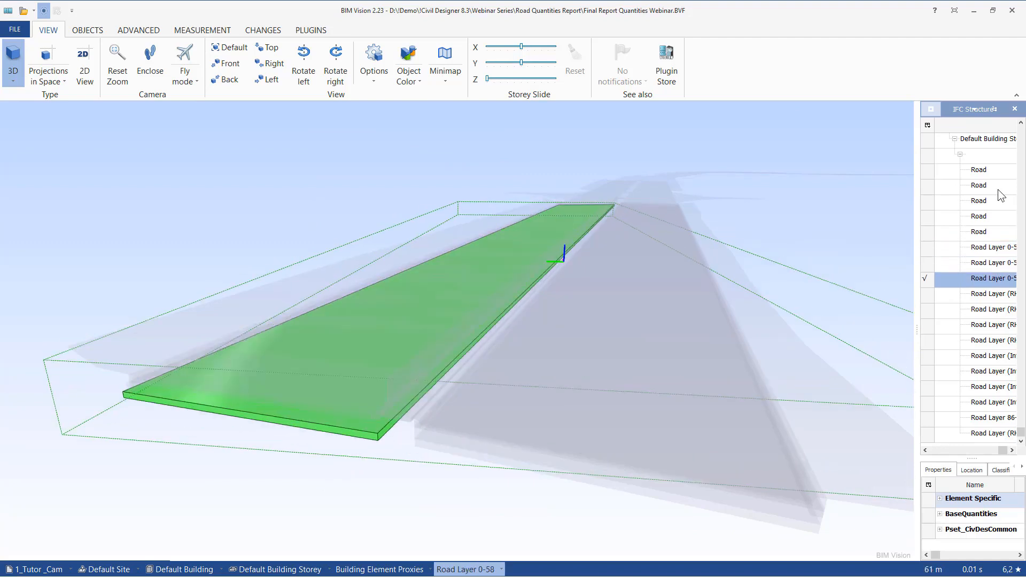
{"action": "key", "text": "Down"}
{"action": "key", "text": "Down"}
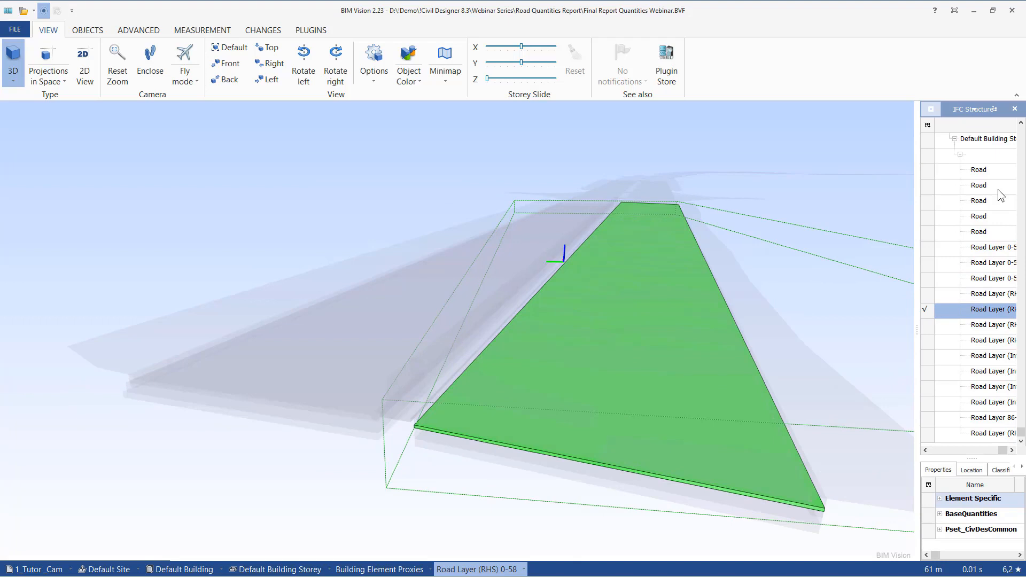
{"action": "key", "text": "Down"}
{"action": "key", "text": "Down"}
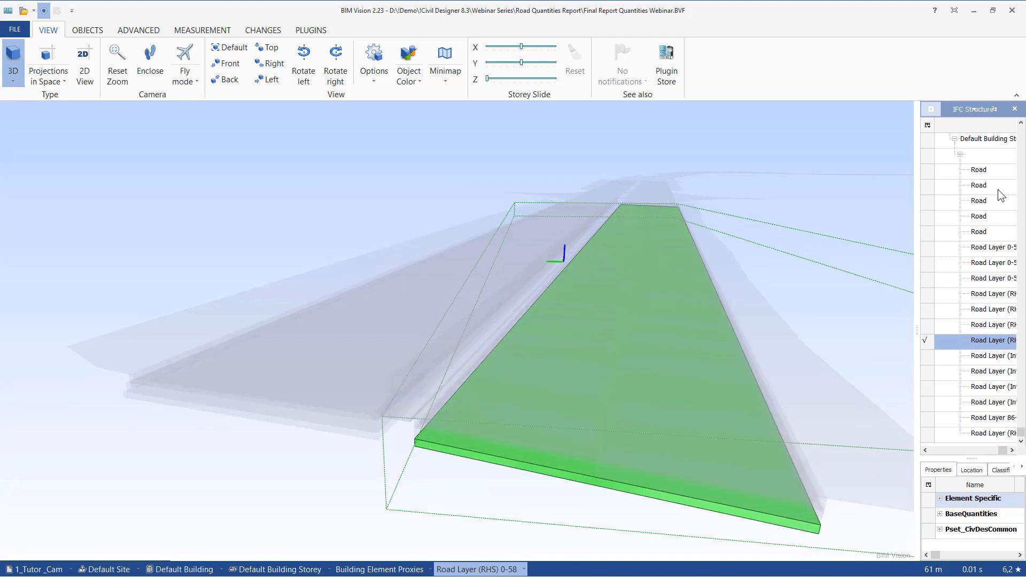
- Examine each Road Layer (Intersection) element, Road Layer 86-136 and Road Layer (RHS) 86-136 in the IFC structure
{"action": "key", "text": "Down"}
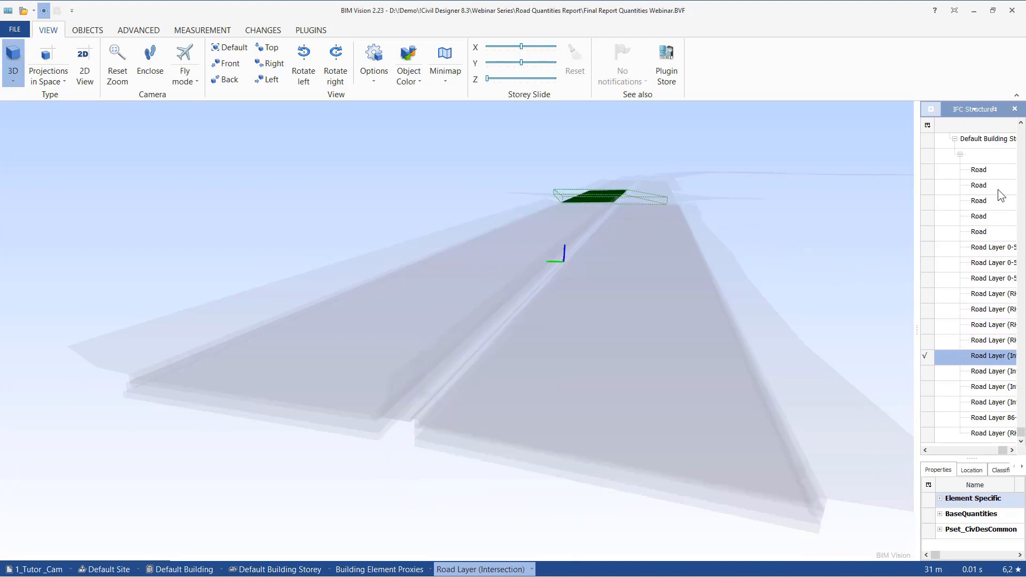
{"action": "key", "text": "Down"}
{"action": "key", "text": "Down"}
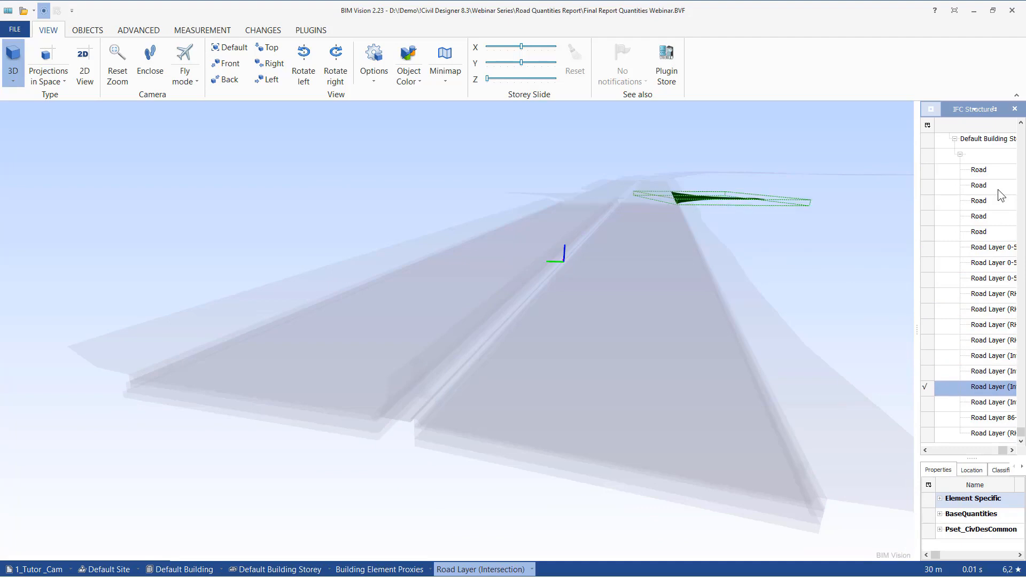
{"action": "key", "text": "Down"}
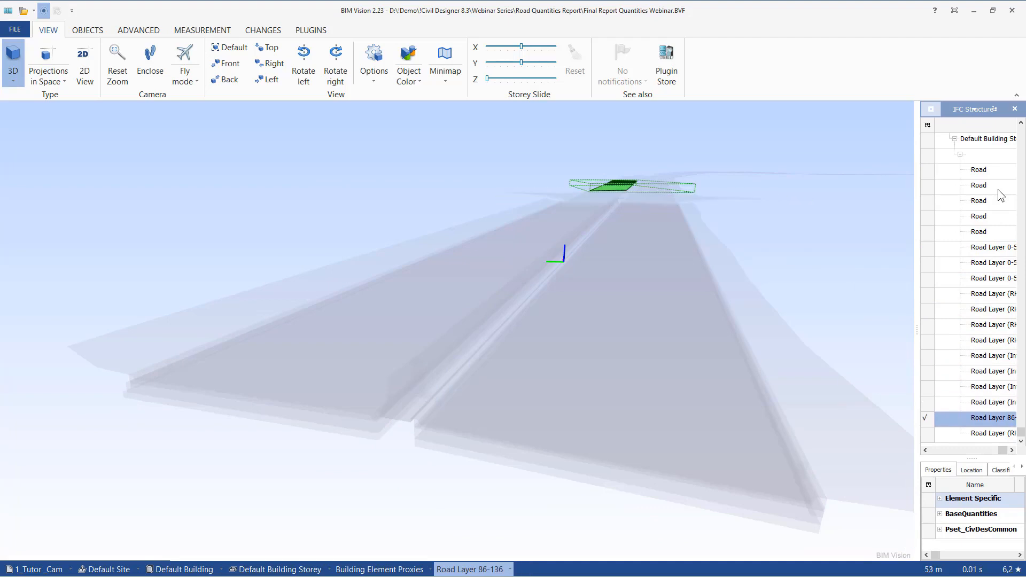
{"action": "key", "text": "Down"}
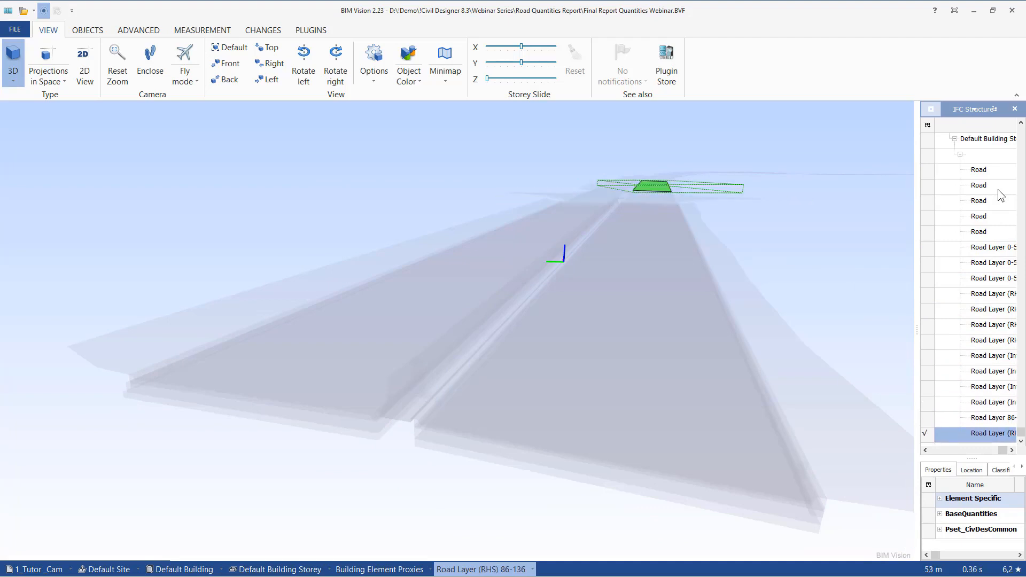
- Go back through the road layer and Road elements in reverse order, up to the median barrier at the start of the IFC structure
{"action": "key", "text": "Up"}
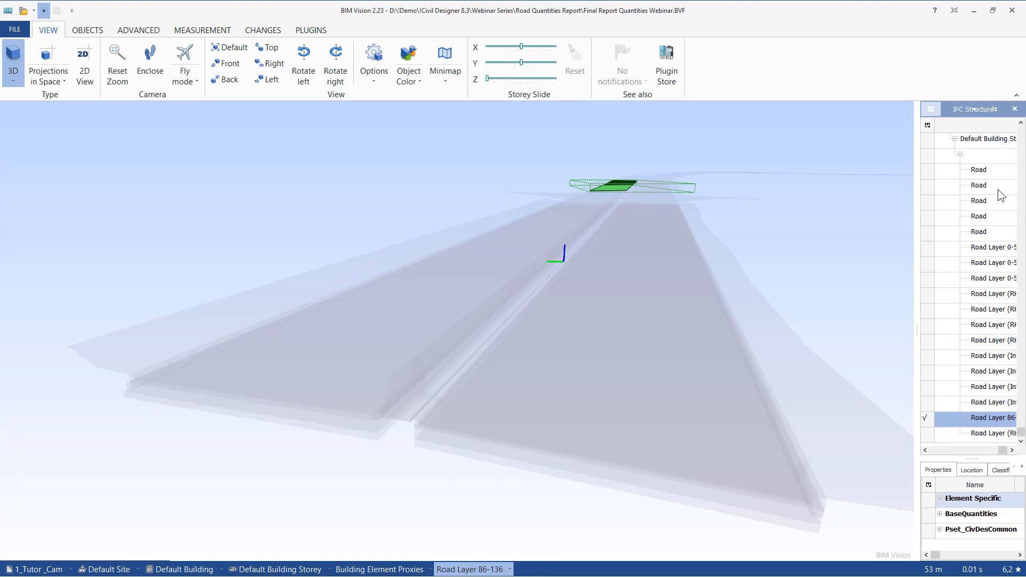
{"action": "key", "text": "Up"}
{"action": "key", "text": "Up"}
{"action": "key", "text": "Up"}
{"action": "key", "text": "Up"}
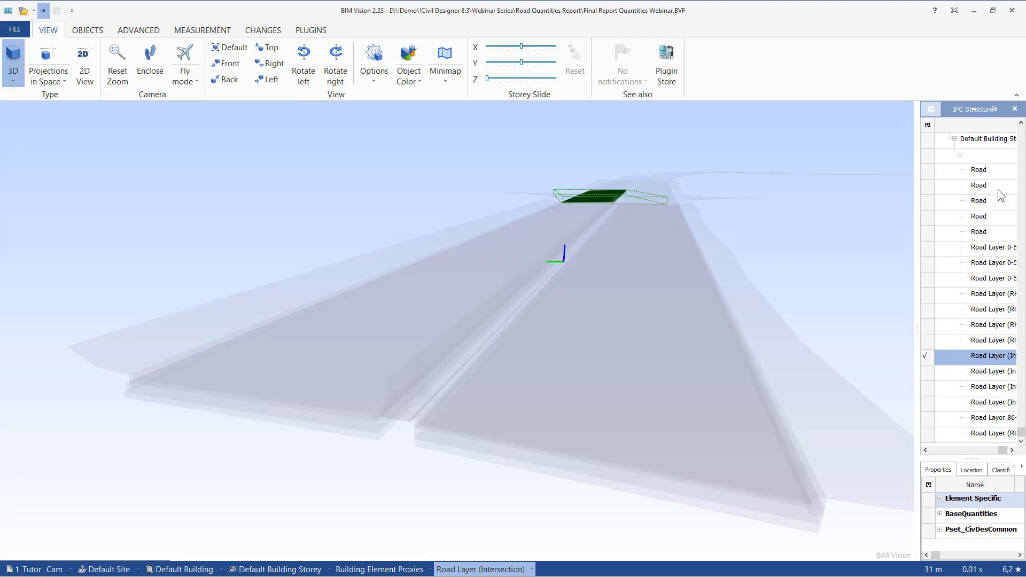
{"action": "key", "text": "Up"}
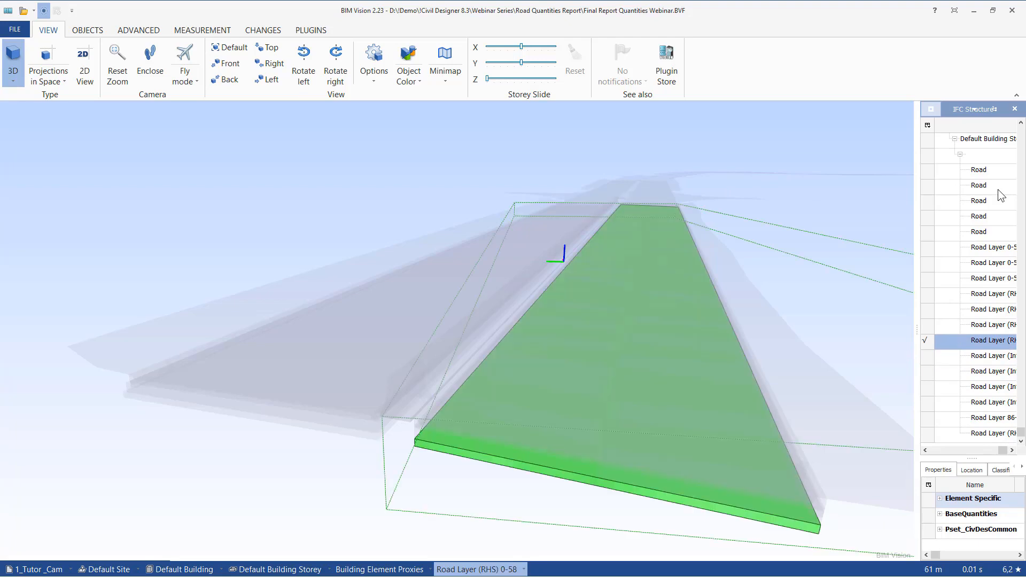
{"action": "key", "text": "Up"}
{"action": "key", "text": "Up"}
{"action": "key", "text": "Up"}
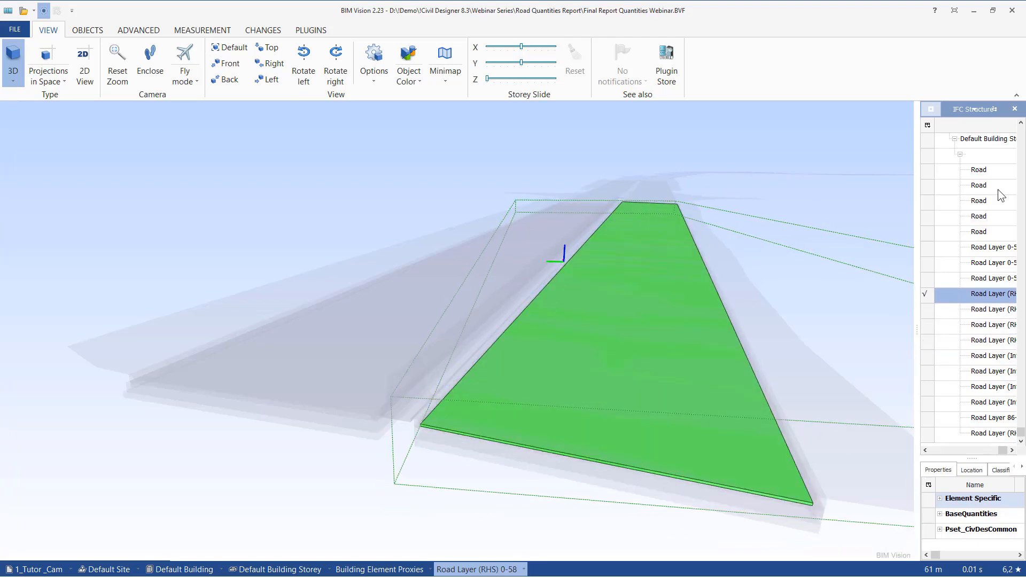
{"action": "key", "text": "Up"}
{"action": "key", "text": "Up"}
{"action": "key", "text": "Up"}
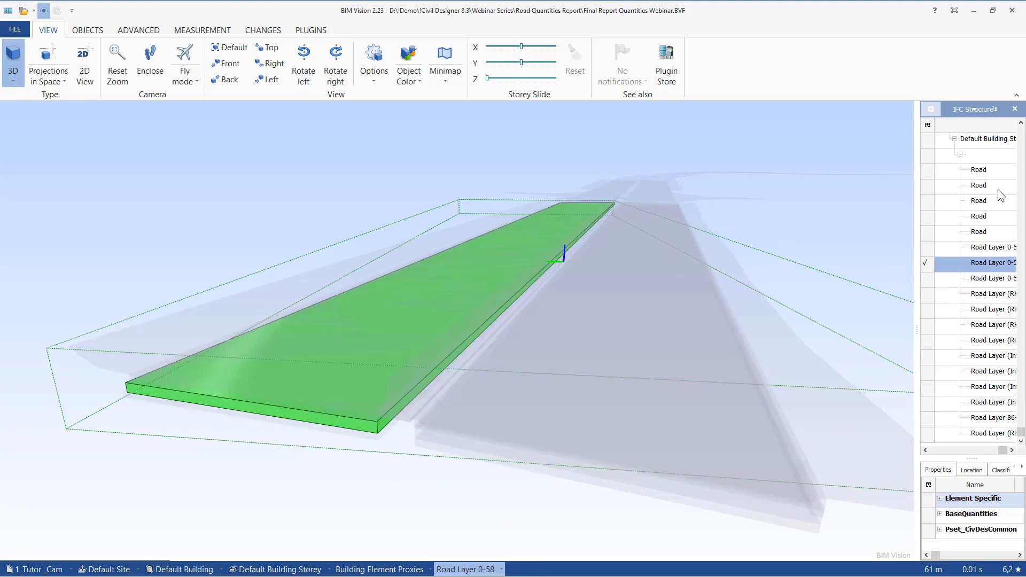
{"action": "key", "text": "Up"}
{"action": "key", "text": "Up"}
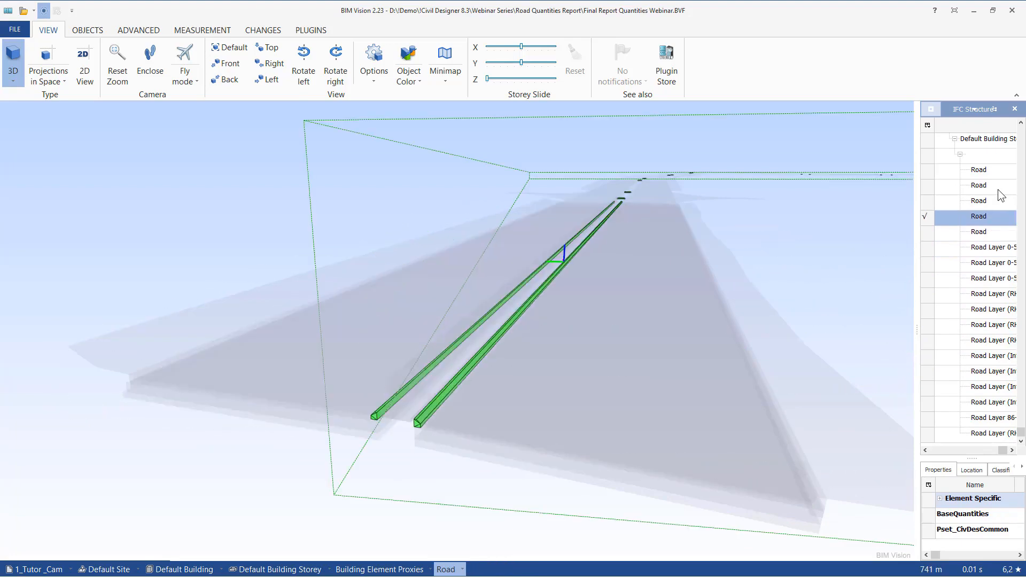
{"action": "key", "text": "Up"}
{"action": "key", "text": "Up"}
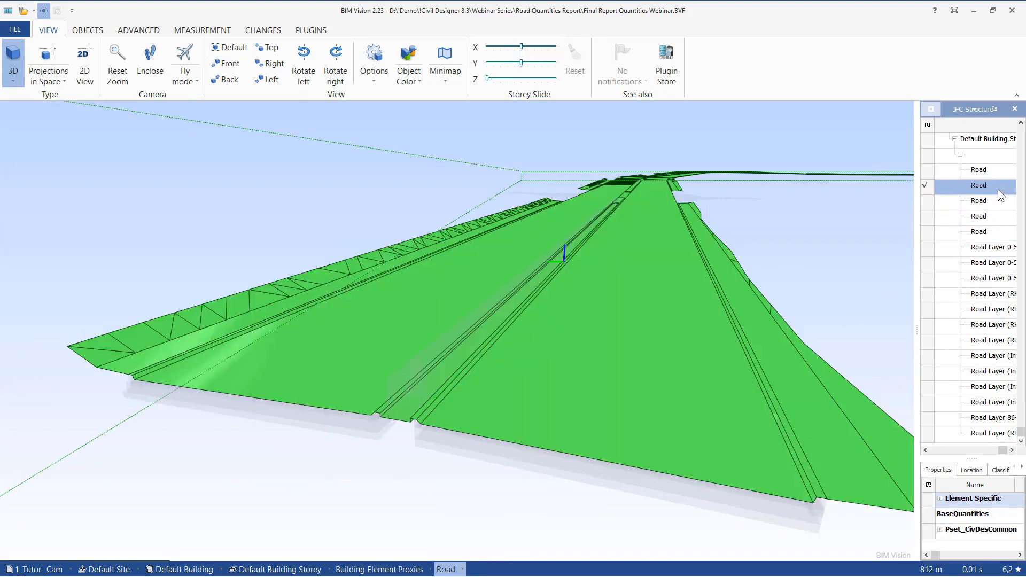
{"action": "key", "text": "Up"}
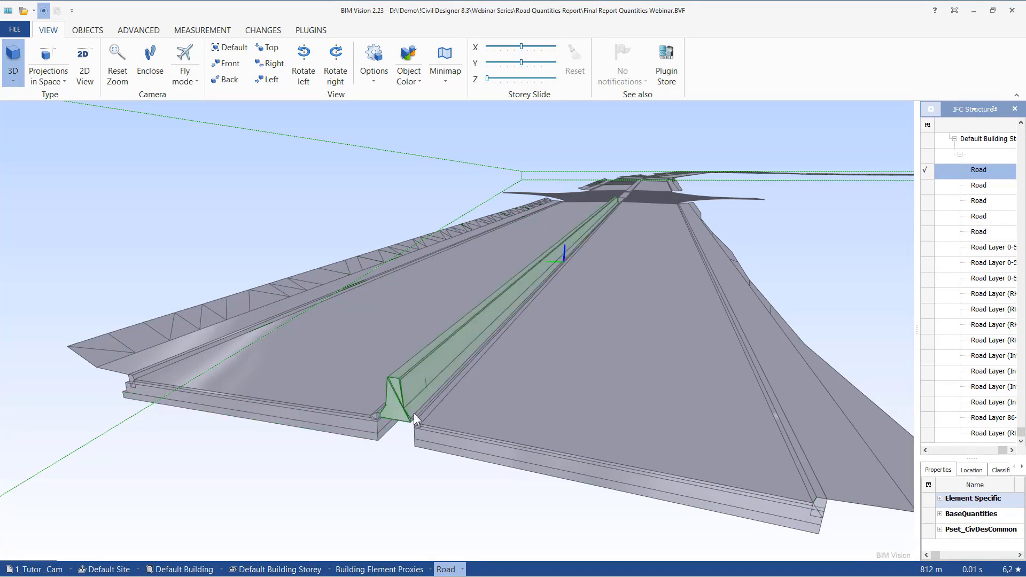
- Switch to Civil Designer, activate Roads mode and look over the area and volume quantity commands
{"action": "left_click", "coordinate": [973, 11]}
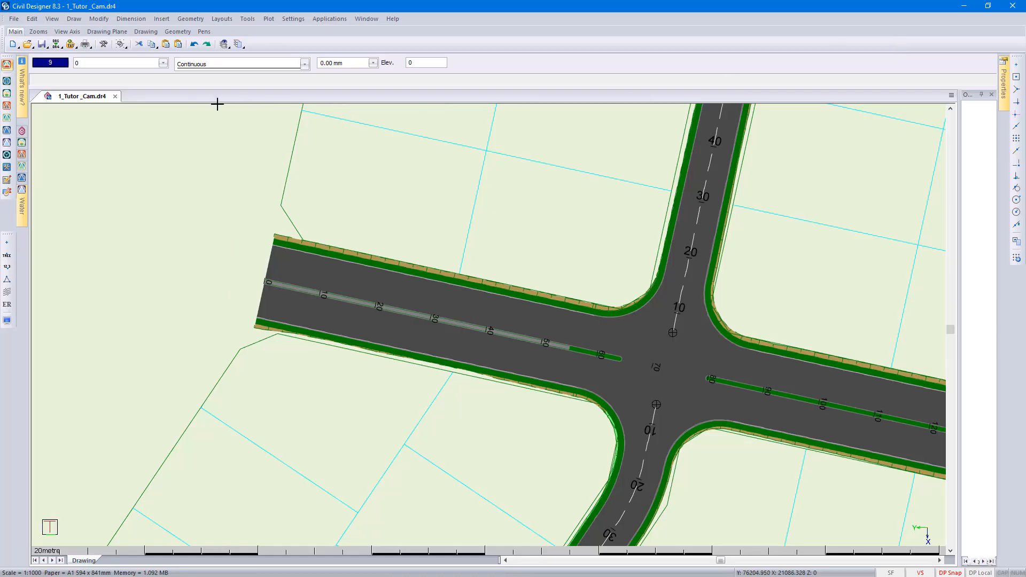
{"action": "left_click", "coordinate": [7, 105]}
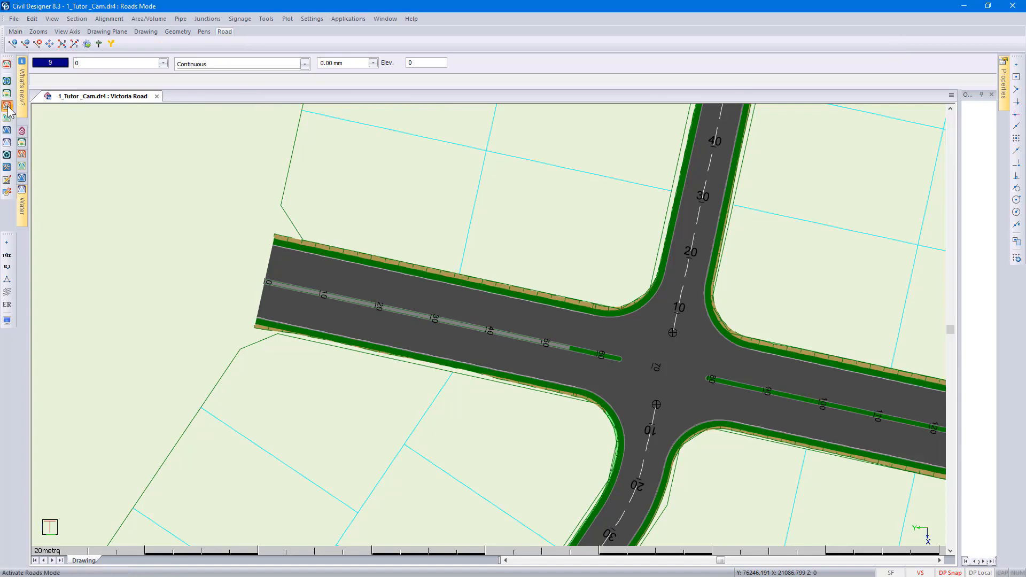
{"action": "left_click", "coordinate": [149, 19]}
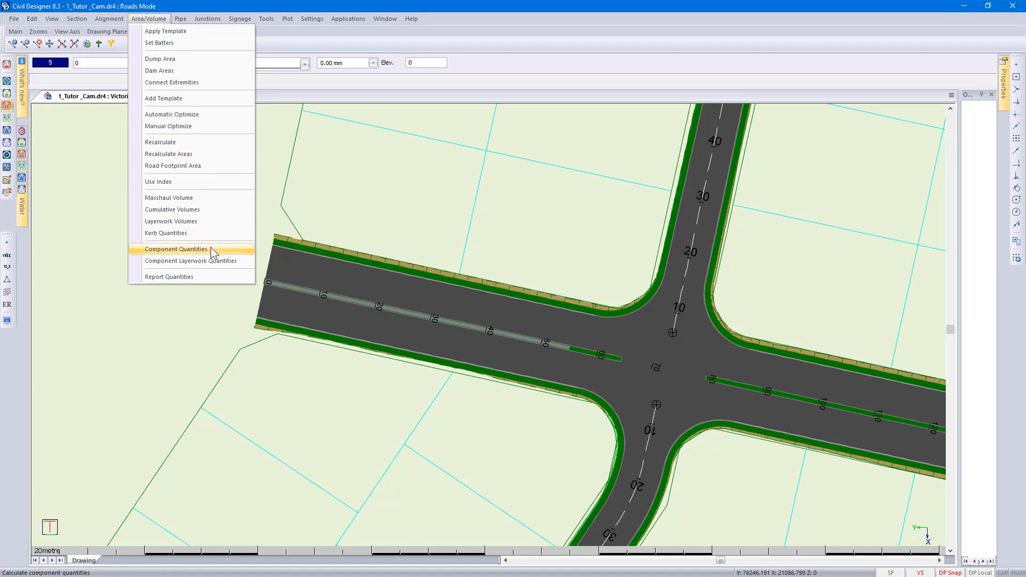
{"action": "left_click", "coordinate": [267, 19]}
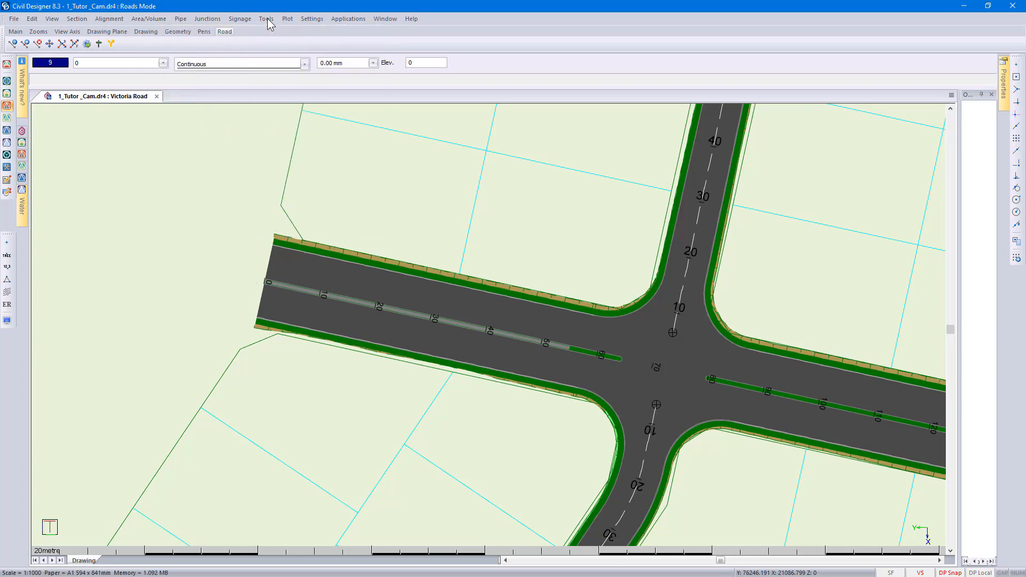
- Review the Retaining Wall component's quantity formulas for footing and wall in the Component Editor, and close the editor
{"action": "left_click", "coordinate": [267, 19]}
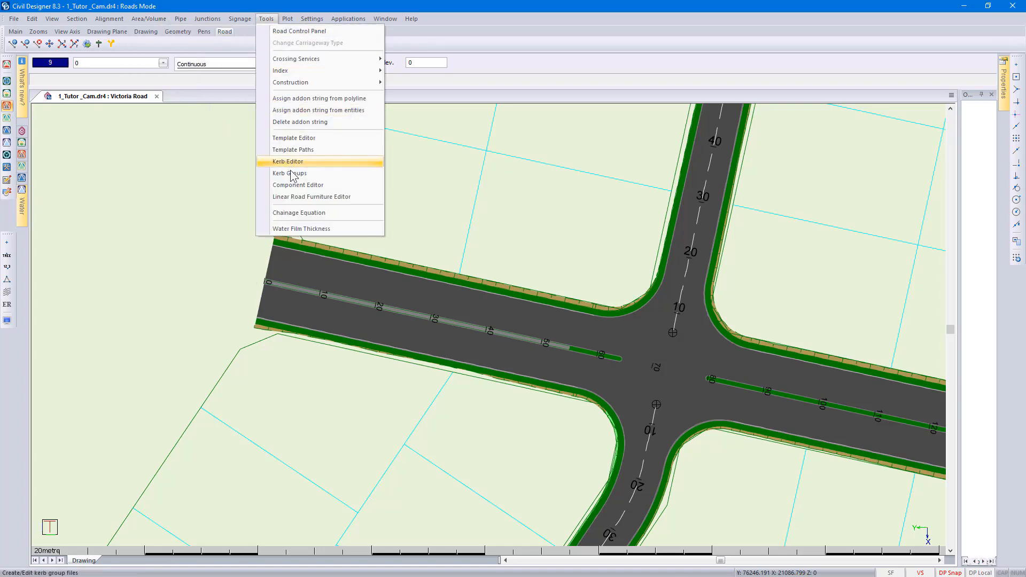
{"action": "left_click", "coordinate": [297, 185]}
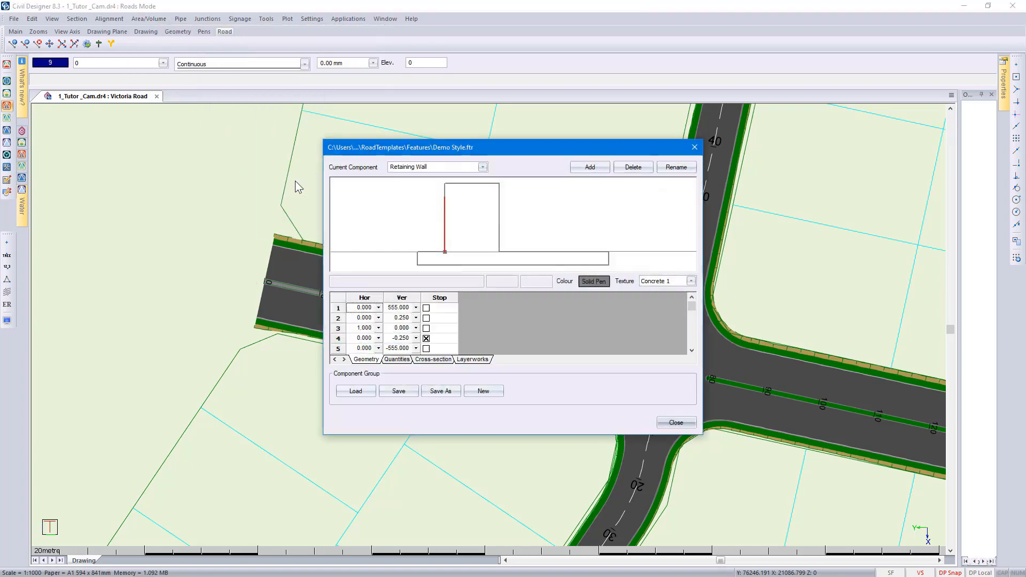
{"action": "left_click", "coordinate": [397, 359]}
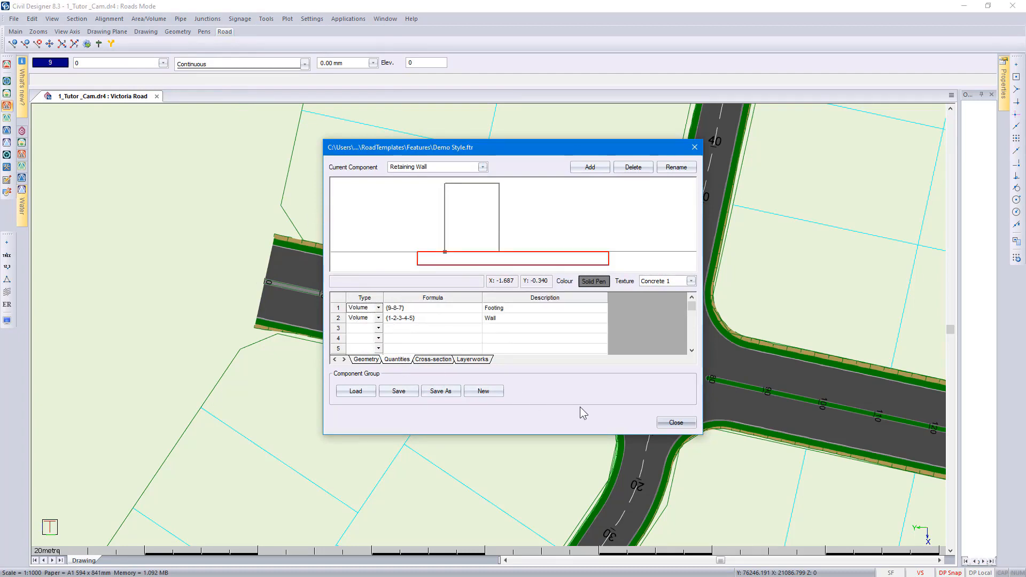
{"action": "left_click", "coordinate": [675, 422]}
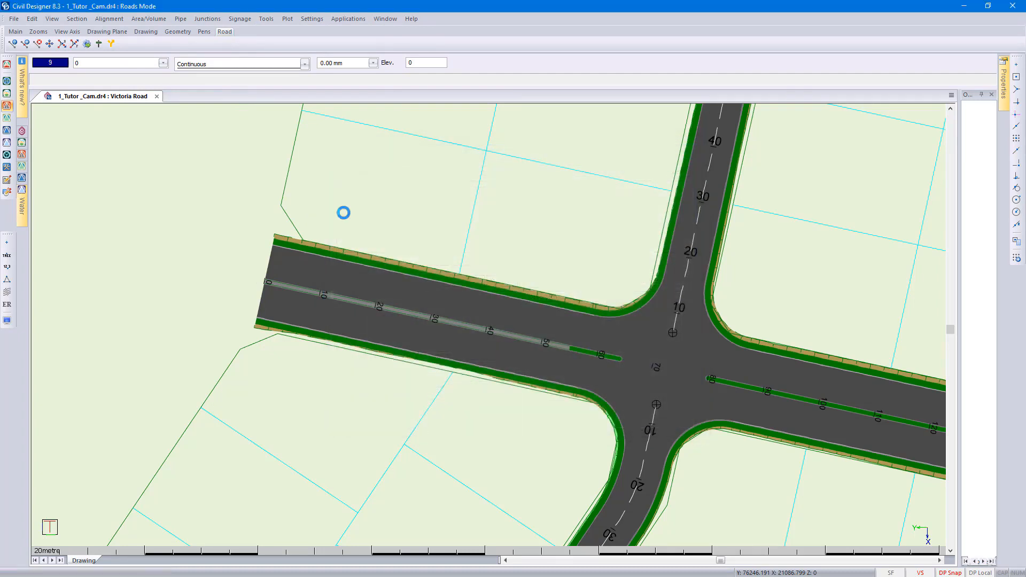
- Check the report categories listed under Victoria Road in Report Quantities, and cancel the report
{"action": "left_click", "coordinate": [148, 18]}
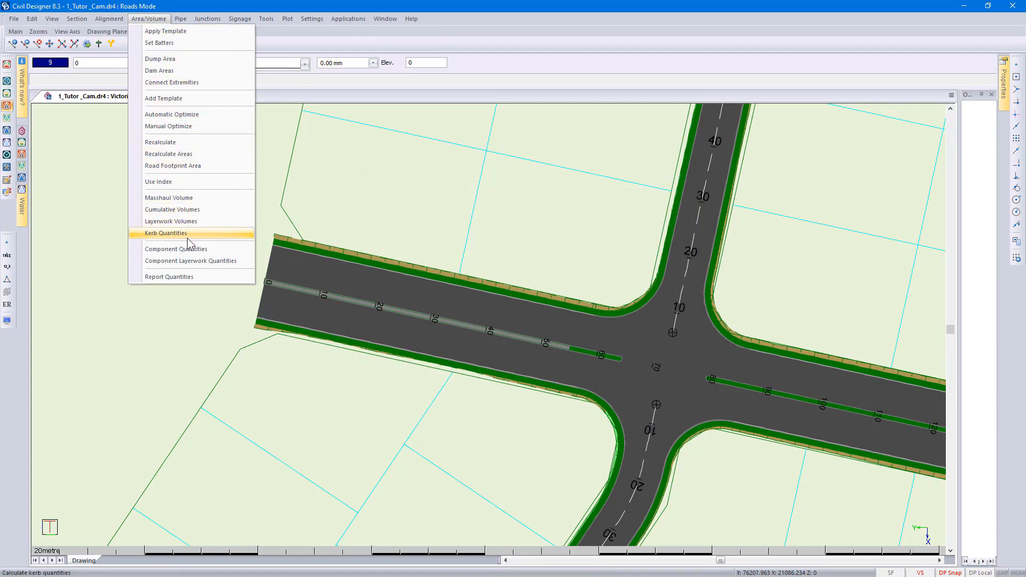
{"action": "left_click", "coordinate": [193, 277]}
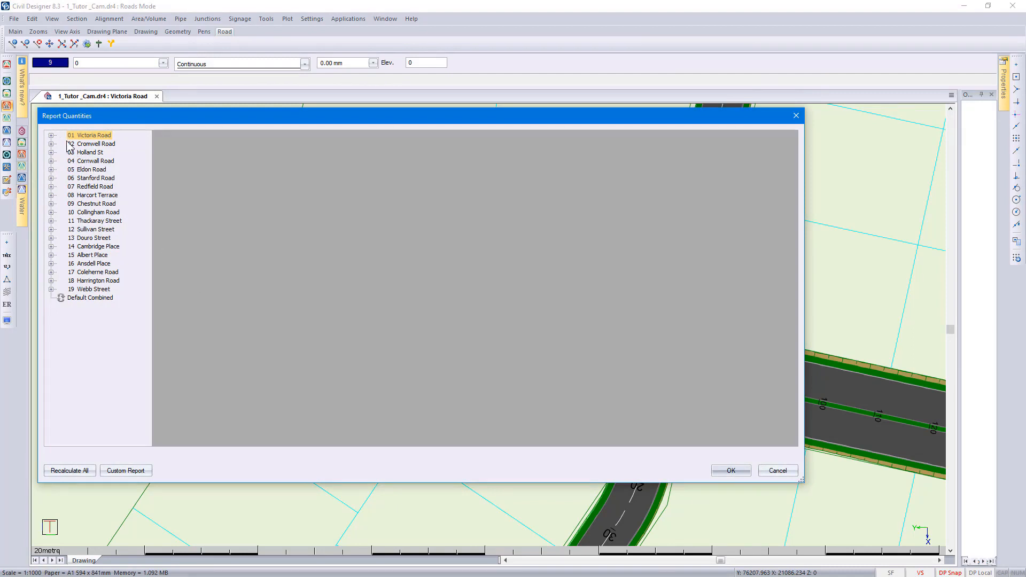
{"action": "left_click", "coordinate": [51, 136]}
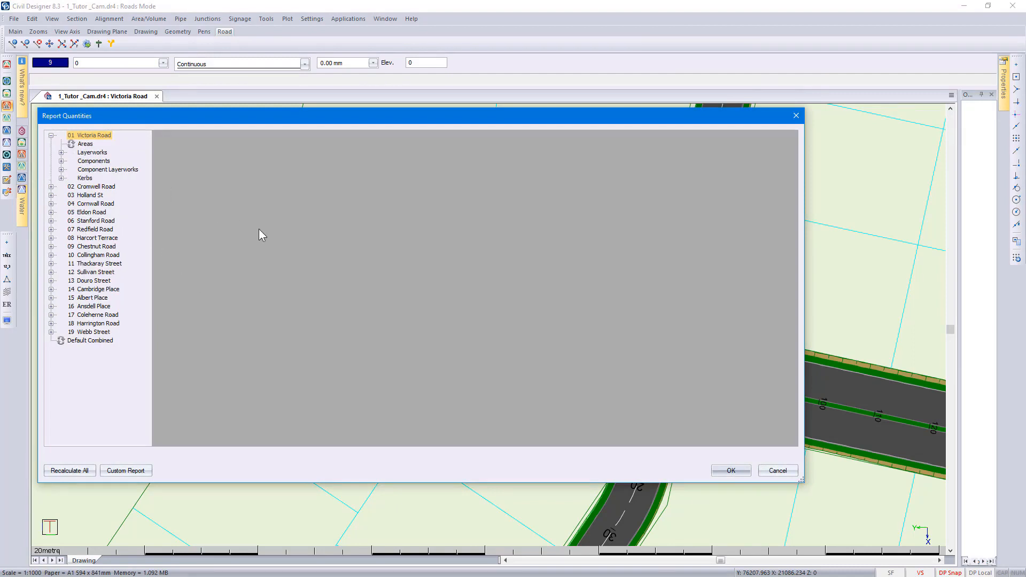
{"action": "left_click", "coordinate": [778, 471]}
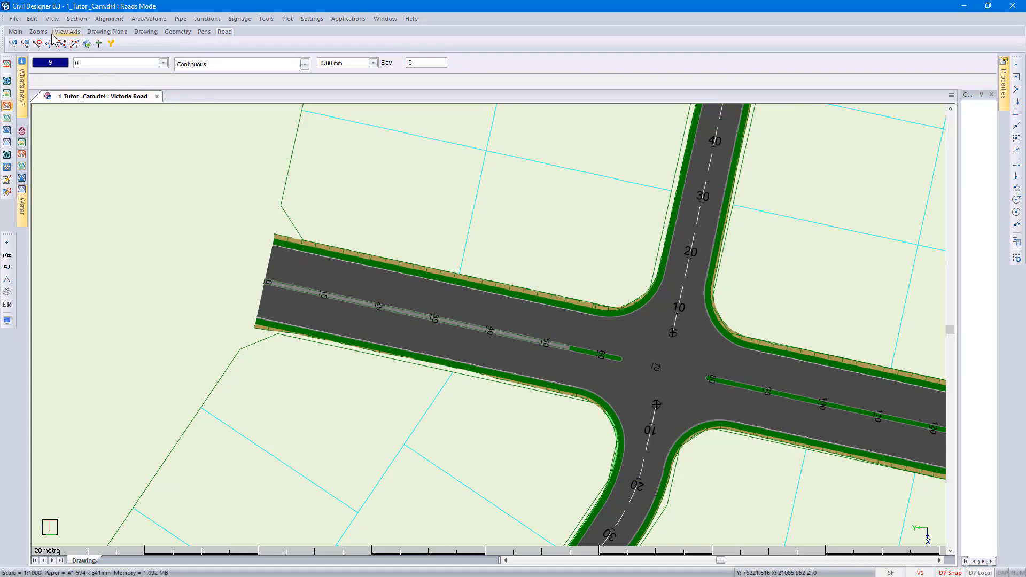
- Bring up the layer list in the Road Control Panel of Victoria Road from the road selection
{"action": "left_click", "coordinate": [15, 19]}
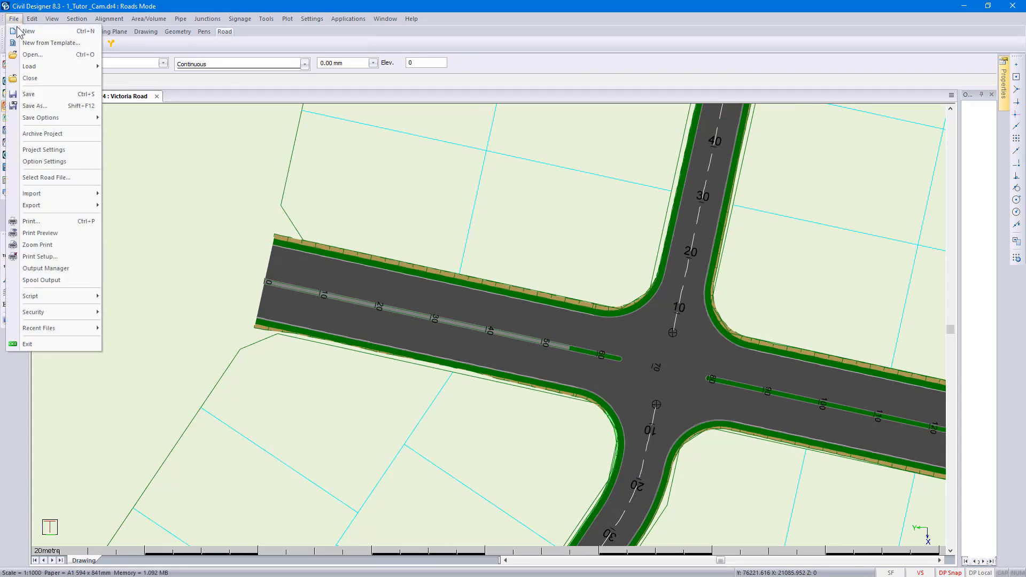
{"action": "left_click", "coordinate": [61, 179]}
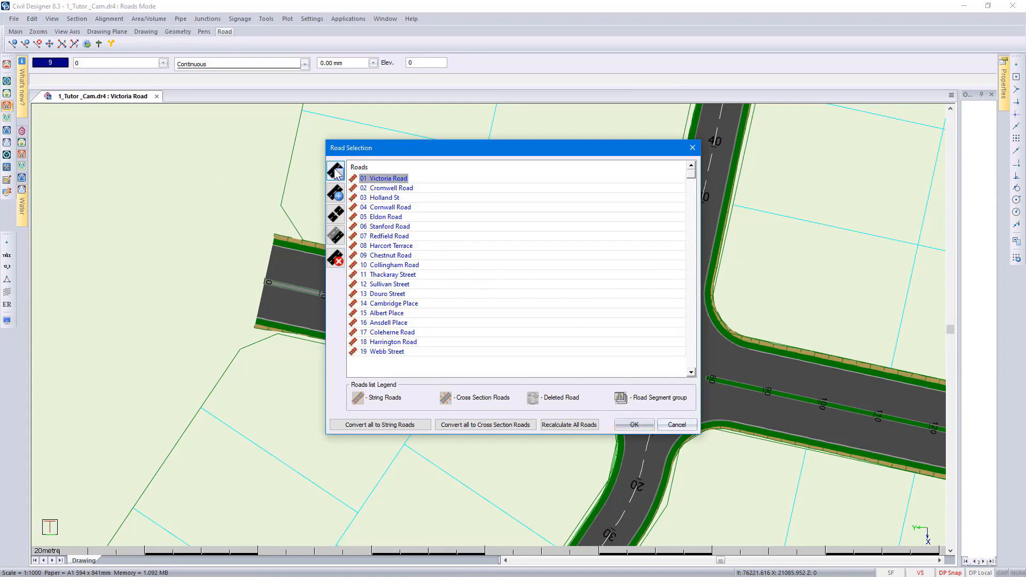
{"action": "left_click", "coordinate": [335, 170]}
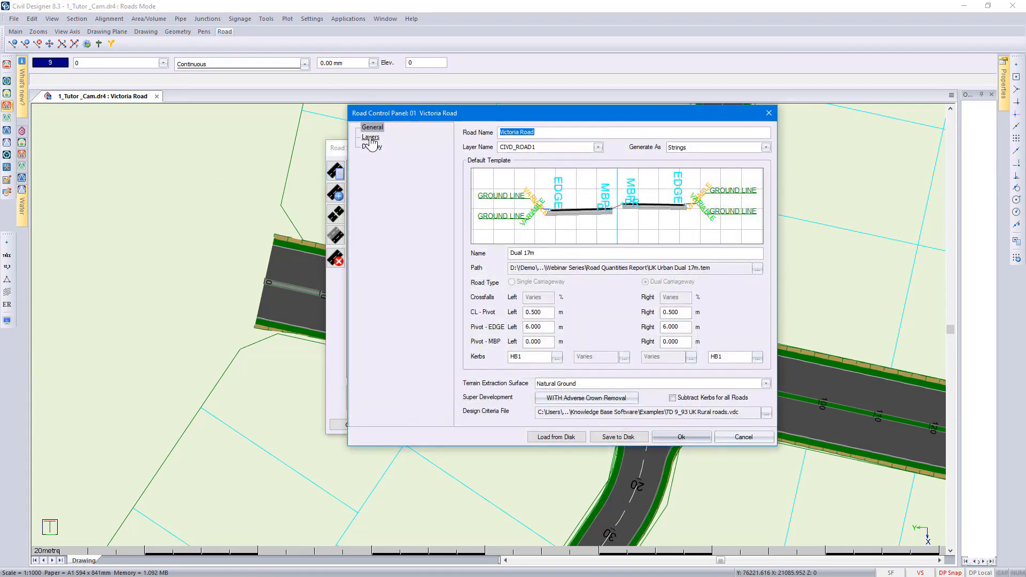
{"action": "left_click", "coordinate": [372, 138]}
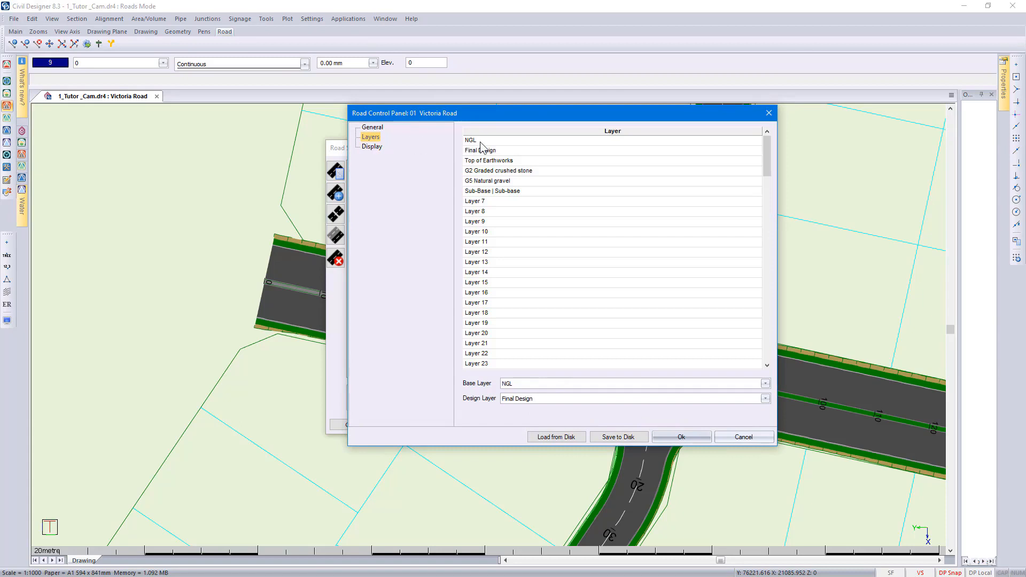
{"action": "mouse_move", "coordinate": [765, 151]}
{"action": "left_mouse_down"}
{"action": "mouse_move", "coordinate": [787, 310]}
{"action": "mouse_move", "coordinate": [780, 348]}
{"action": "mouse_move", "coordinate": [763, 145]}
{"action": "left_mouse_up"}
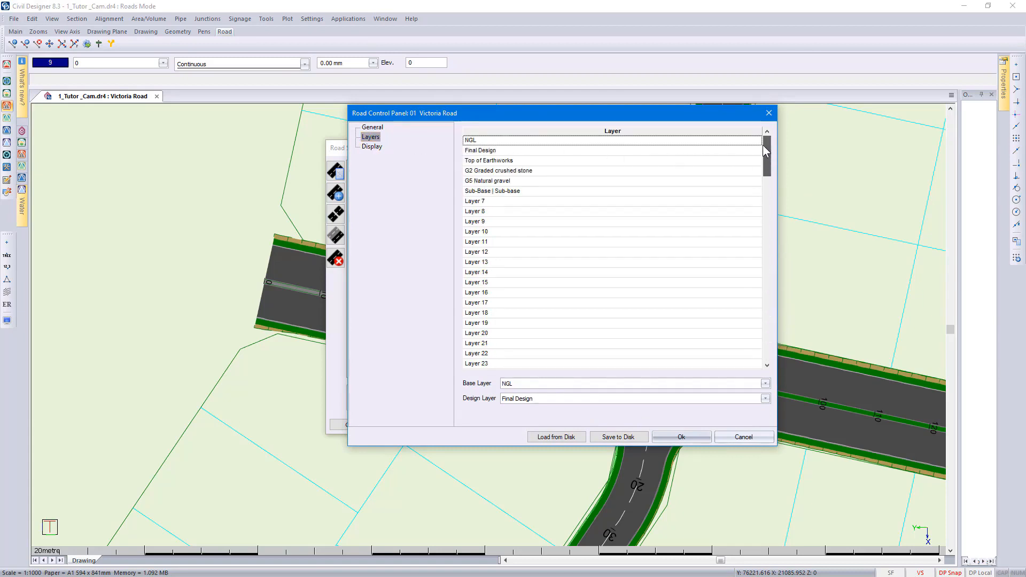
- Prefix the first two layer names with a hash, making them #NGL and #Final Design
{"action": "left_click", "coordinate": [483, 142]}
{"action": "left_click", "coordinate": [465, 140]}
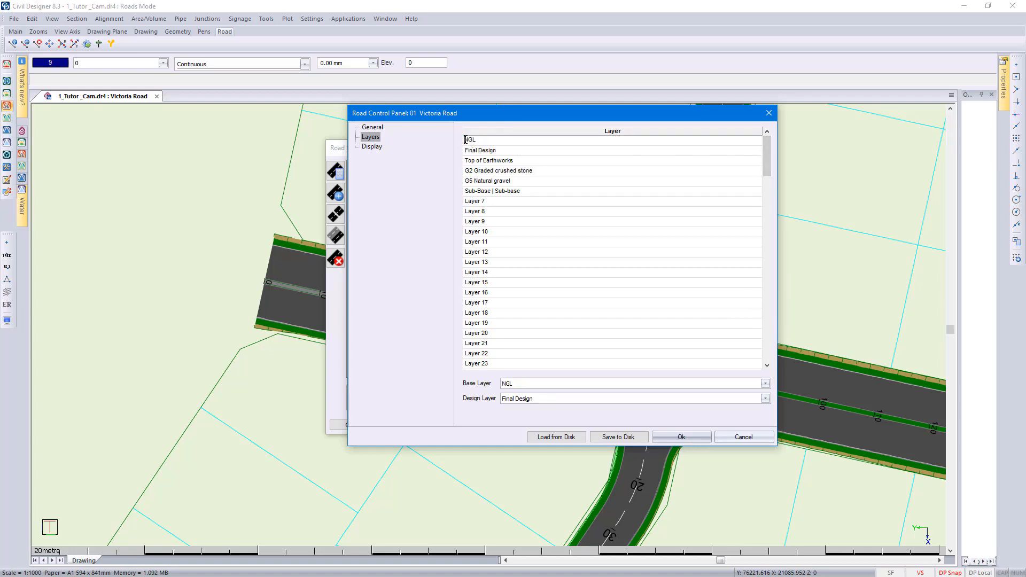
{"action": "type", "text": "#"}
{"action": "left_click", "coordinate": [466, 150]}
{"action": "type", "text": "#"}
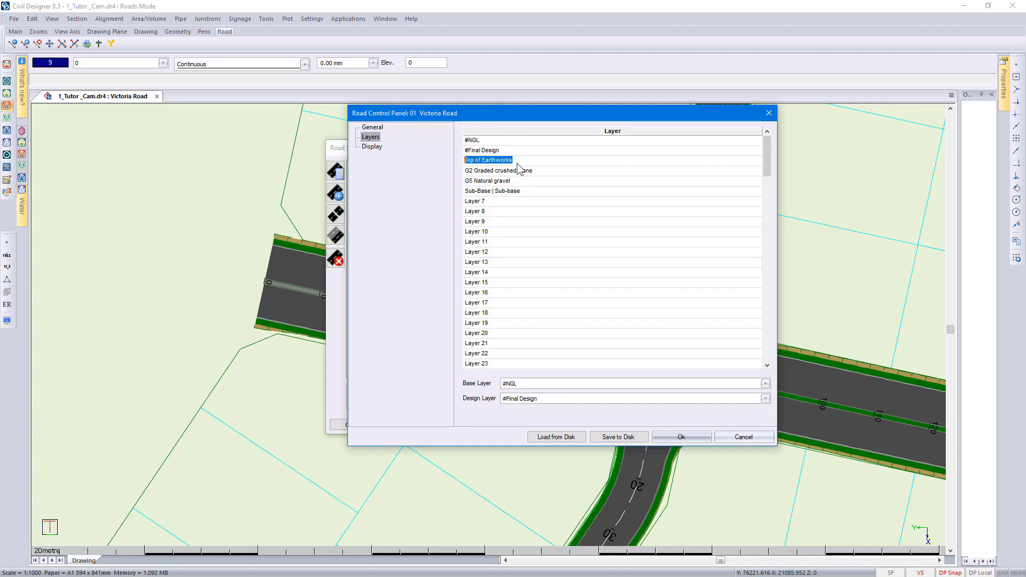
- Go through the layer names from Top of Earthworks to Sub-Base | Sub-base, and accept the road settings and the Victoria Road selection
{"action": "left_click", "coordinate": [517, 163]}
{"action": "left_click", "coordinate": [518, 170]}
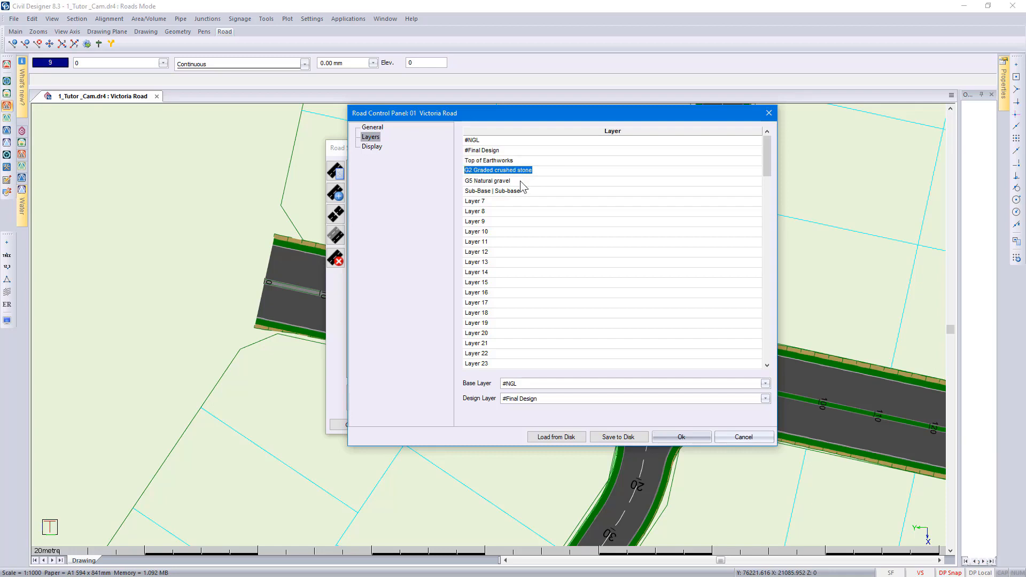
{"action": "left_click", "coordinate": [521, 182]}
{"action": "left_click", "coordinate": [521, 191]}
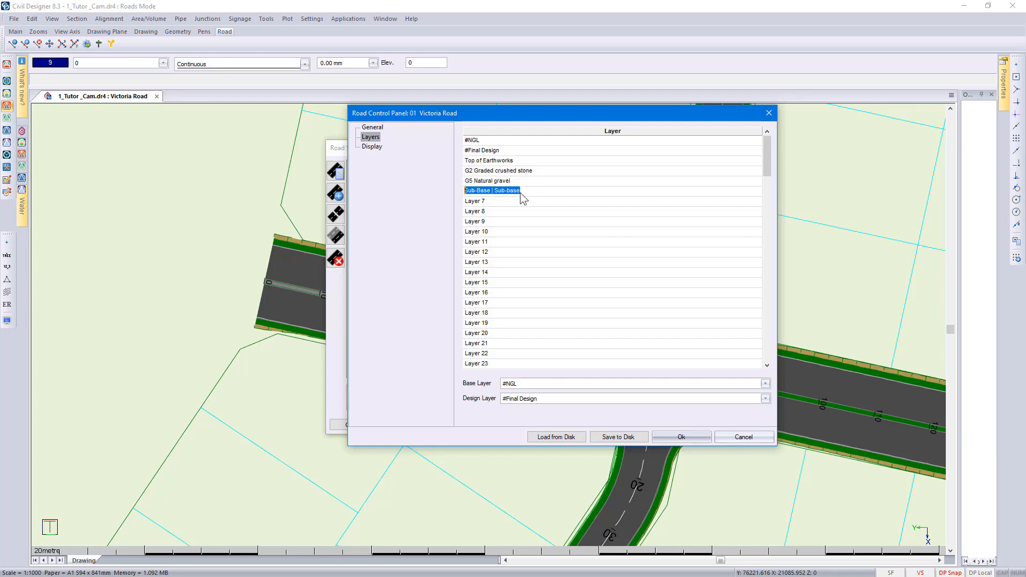
{"action": "left_click", "coordinate": [687, 435]}
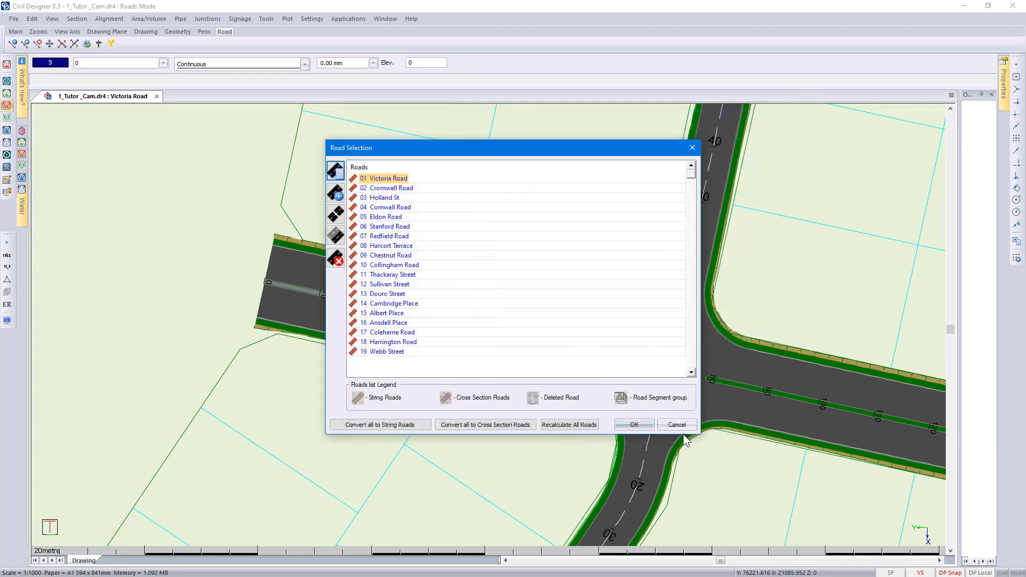
{"action": "left_click", "coordinate": [636, 419]}
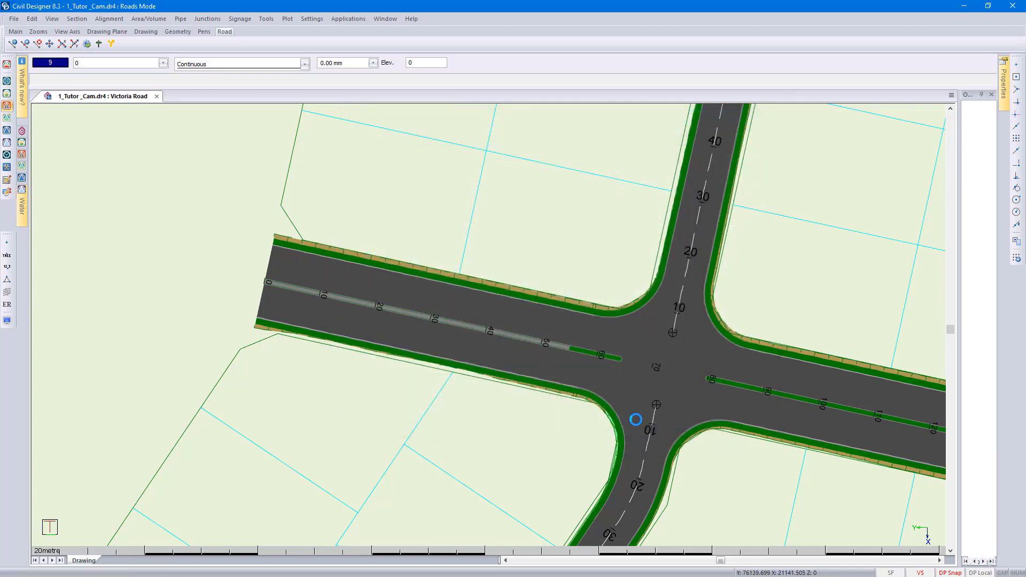
- Open the Dual 17m road template in the Template Editor from Victoria Road's template paths
{"action": "left_click", "coordinate": [265, 19]}
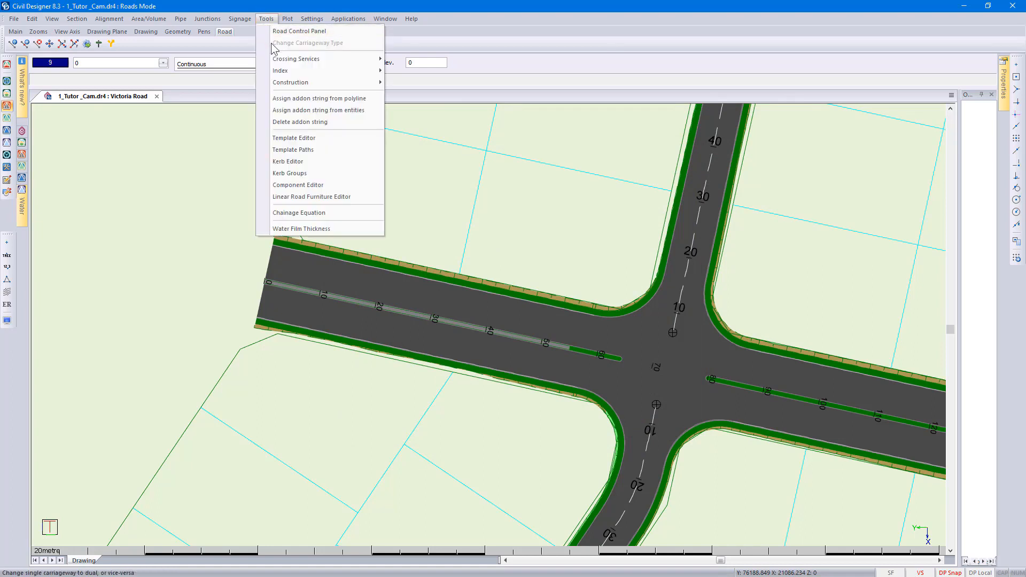
{"action": "left_click", "coordinate": [322, 147]}
{"action": "right_click", "coordinate": [500, 269]}
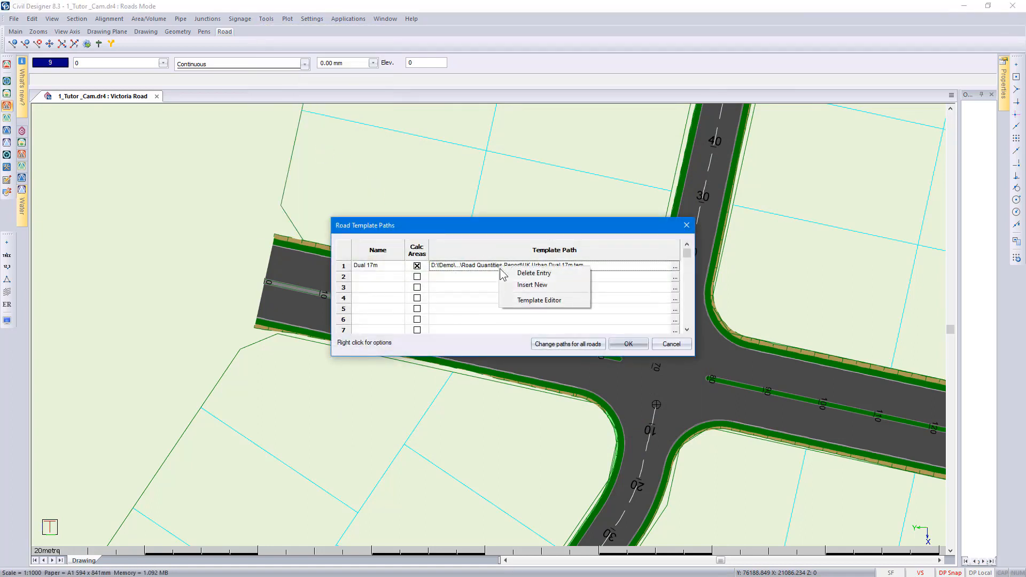
{"action": "left_click", "coordinate": [523, 304]}
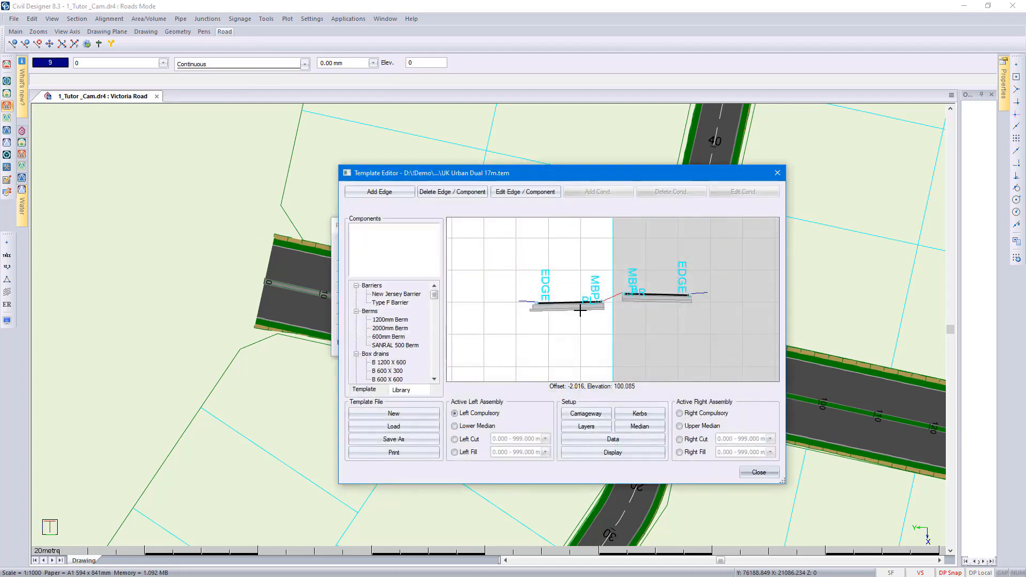
{"action": "scroll", "coordinate": [576, 308], "scroll_direction": "up", "scroll_amount": 3}
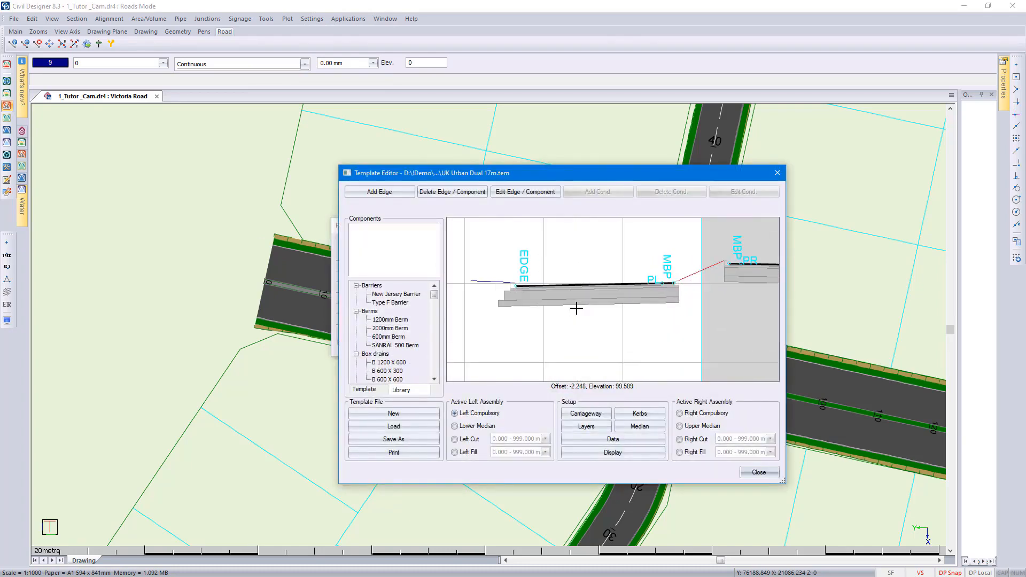
- Compare the layer descriptions of the template's left and right layers, and leave the template and its paths without saving changes
{"action": "left_click", "coordinate": [596, 428]}
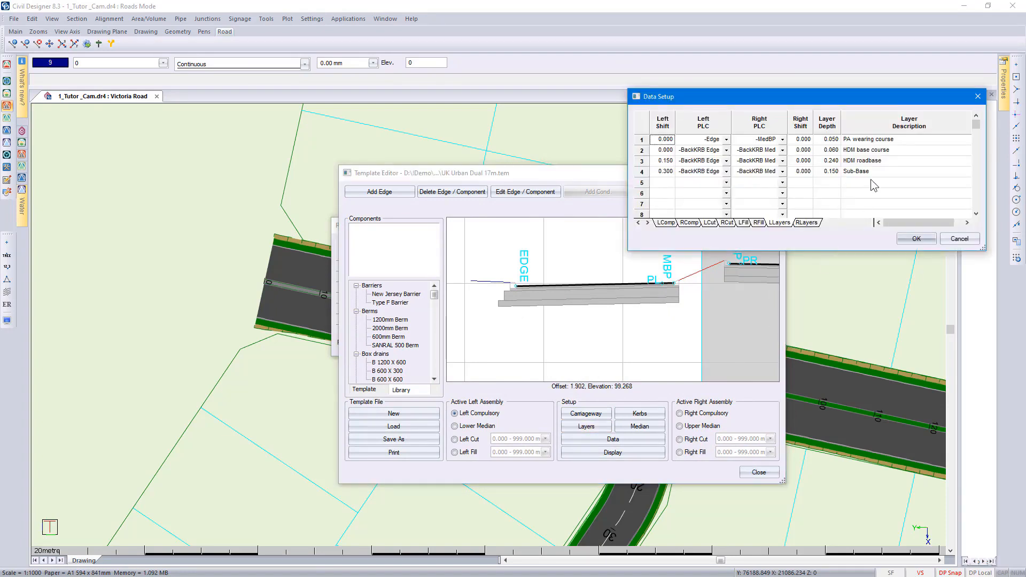
{"action": "left_click", "coordinate": [875, 139]}
{"action": "right_click", "coordinate": [873, 140]}
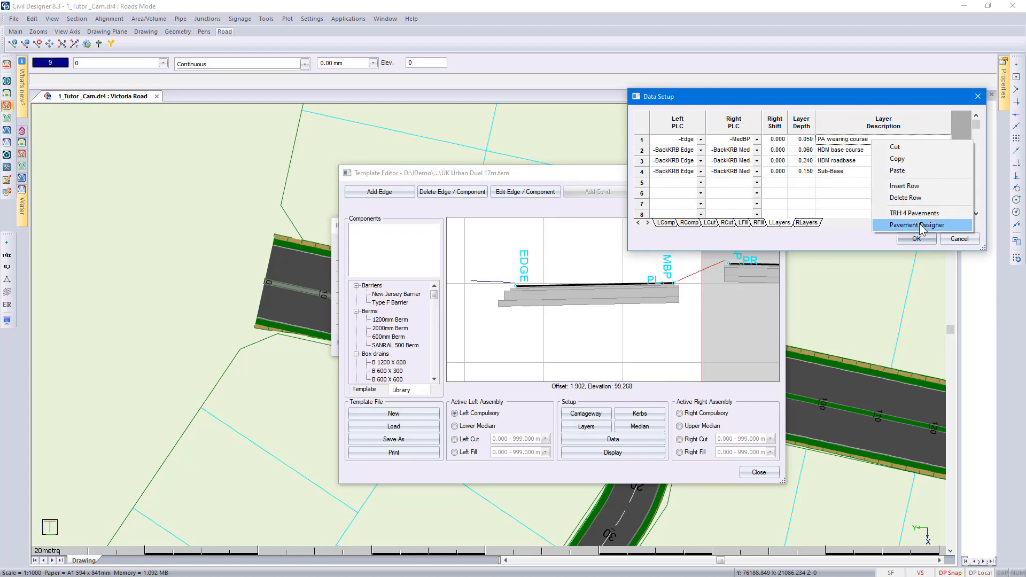
{"action": "left_click", "coordinate": [806, 224]}
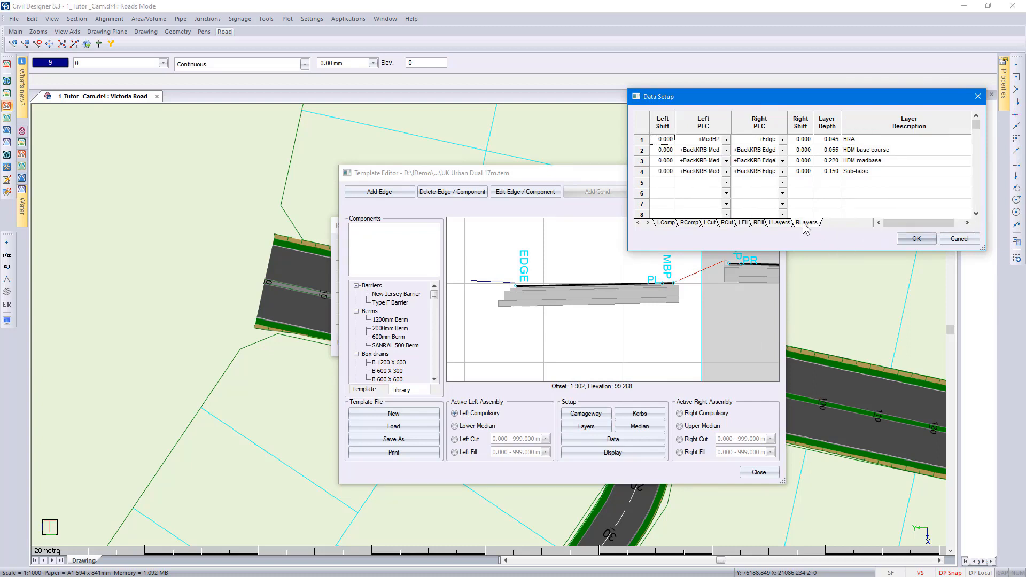
{"action": "left_click", "coordinate": [783, 222]}
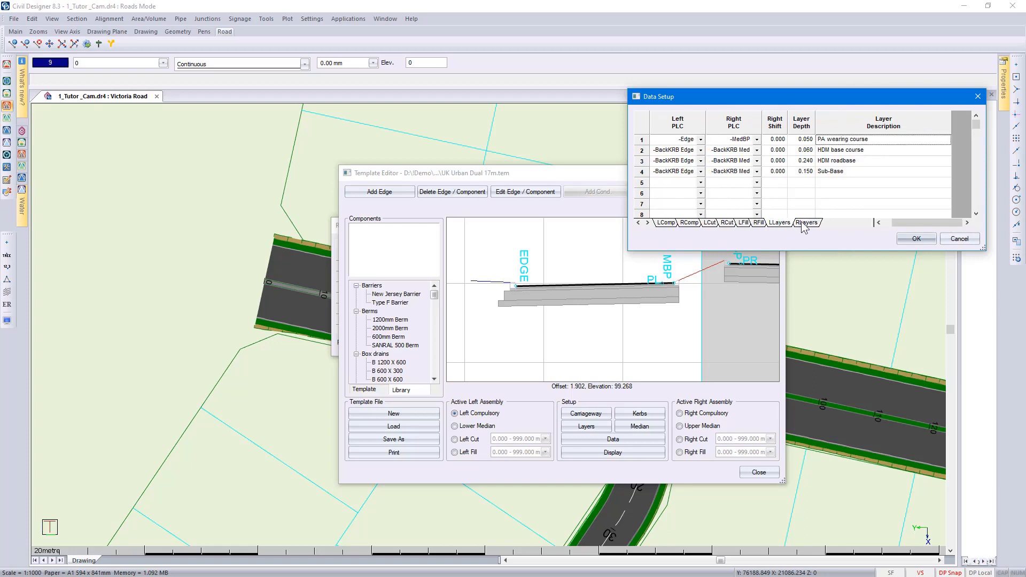
{"action": "left_click", "coordinate": [804, 224]}
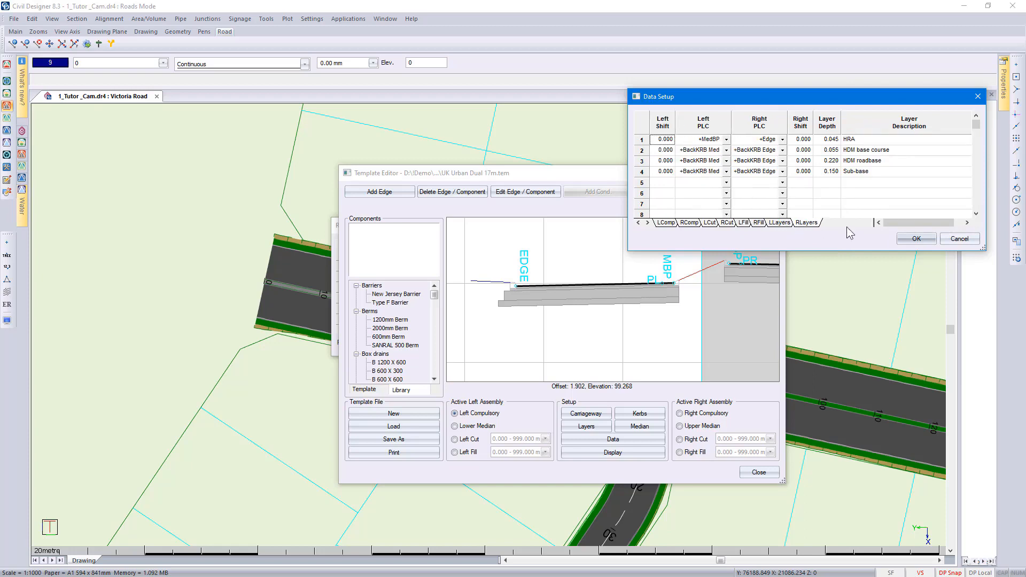
{"action": "left_click", "coordinate": [956, 242]}
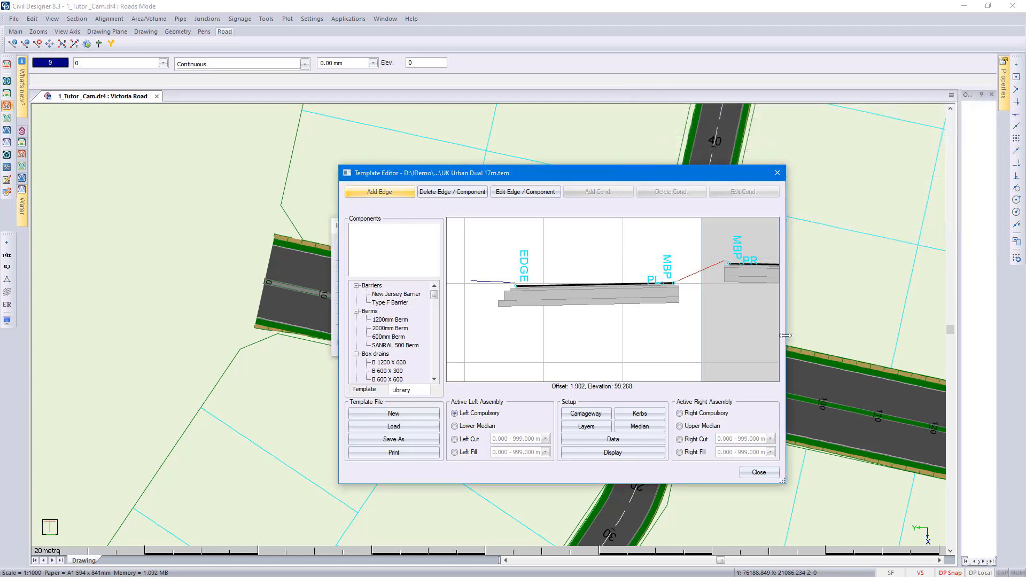
{"action": "left_click", "coordinate": [759, 473]}
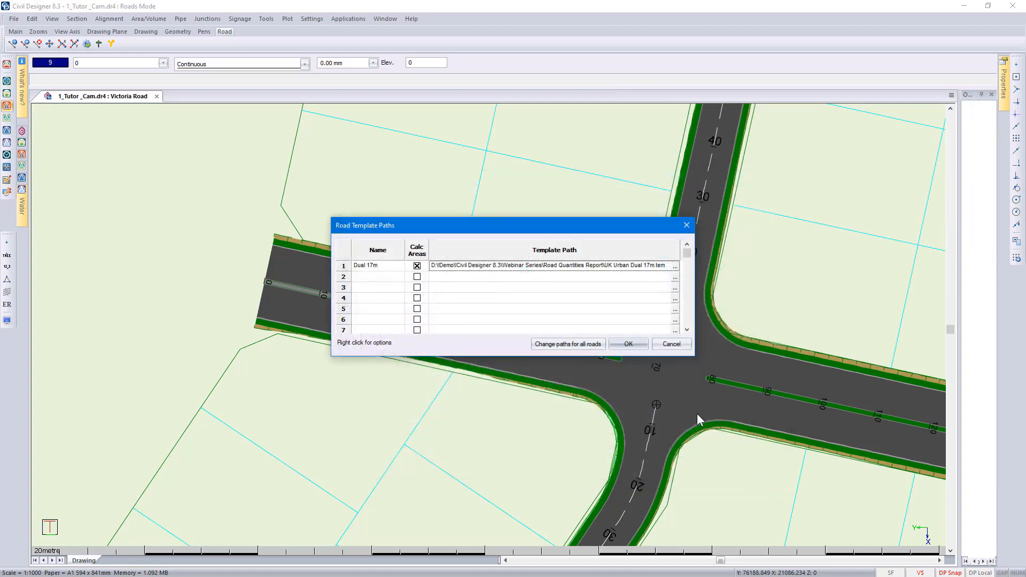
{"action": "left_click", "coordinate": [670, 345]}
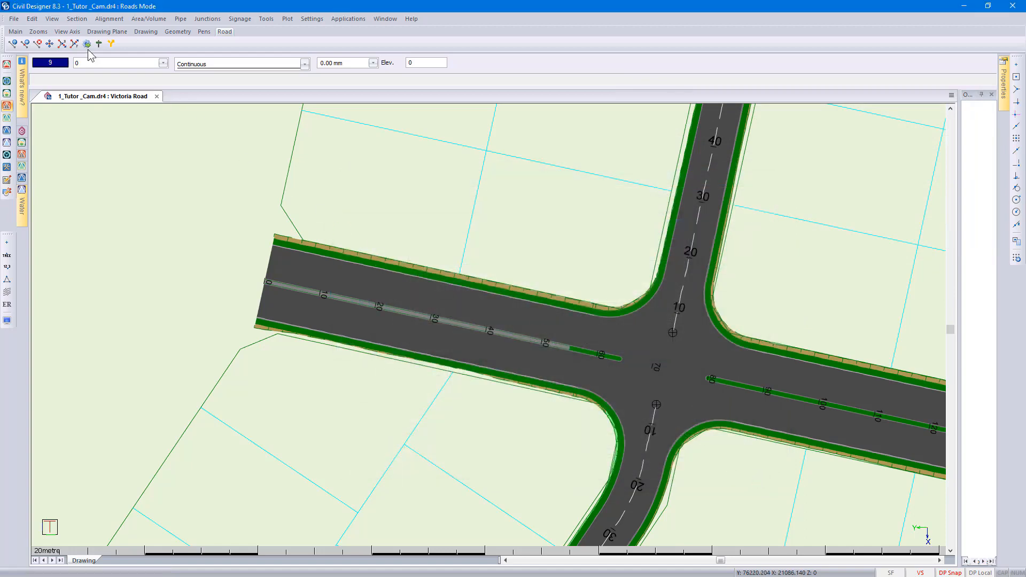
- Check the base, batter and initial destination layers in Solidify Layerworks, and cancel it
{"action": "left_click", "coordinate": [75, 18]}
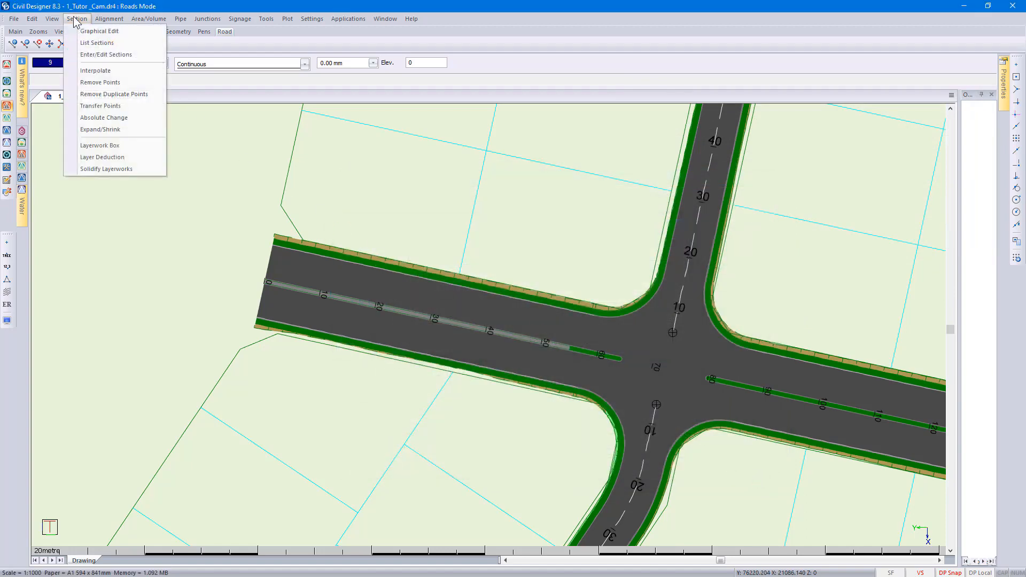
{"action": "left_click", "coordinate": [123, 169]}
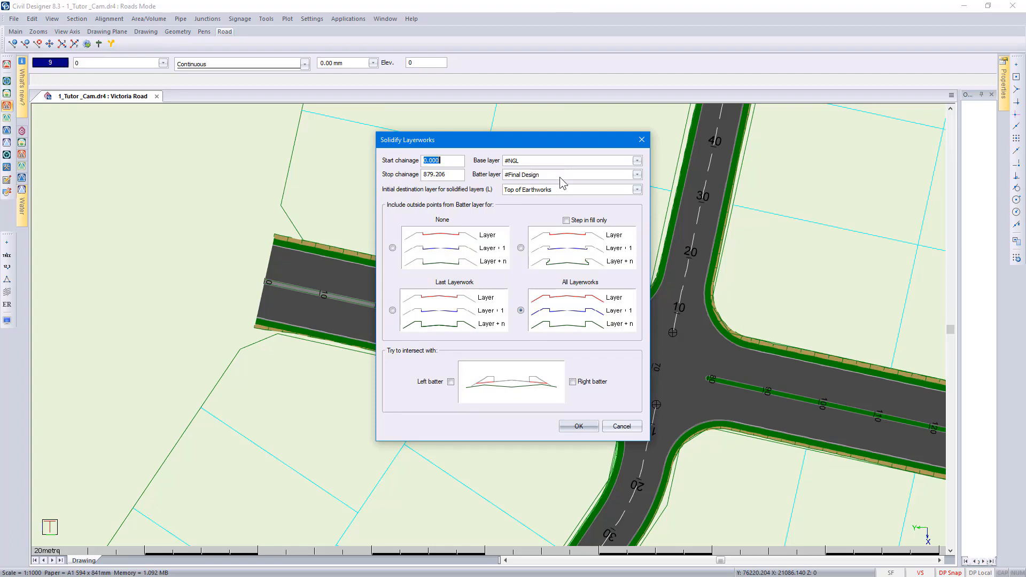
{"action": "left_click", "coordinate": [569, 191]}
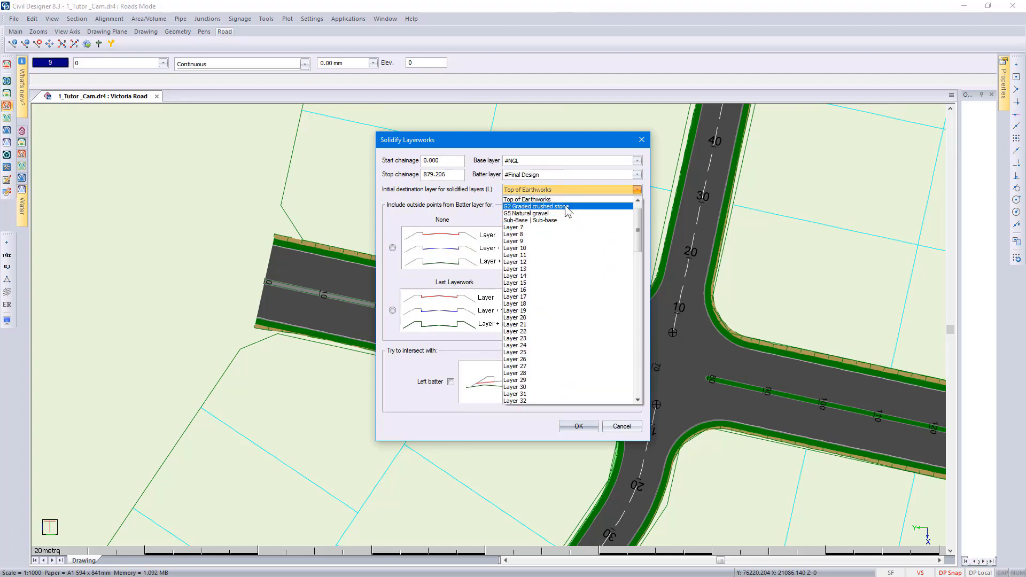
{"action": "left_click", "coordinate": [488, 203]}
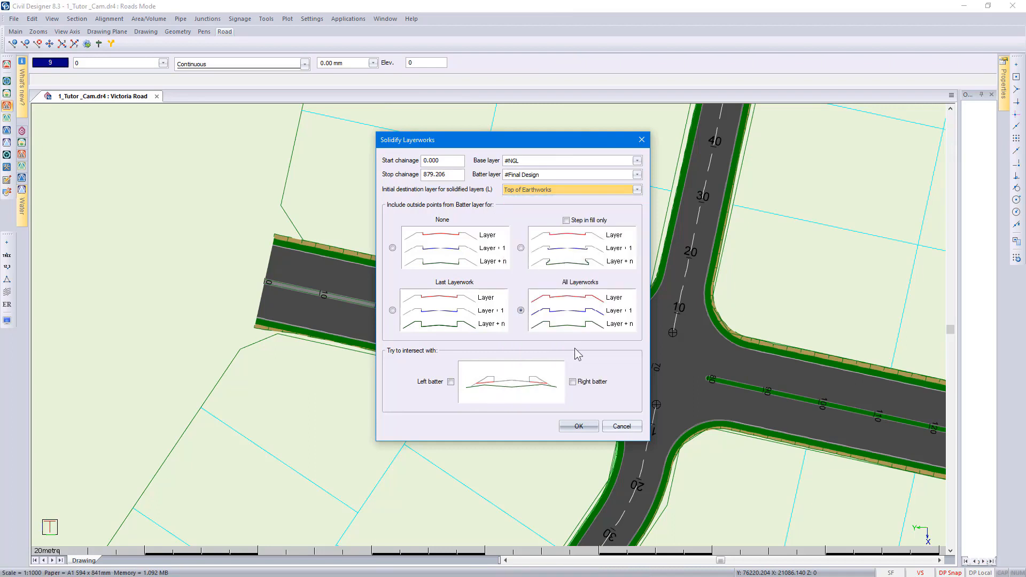
{"action": "left_click", "coordinate": [618, 427]}
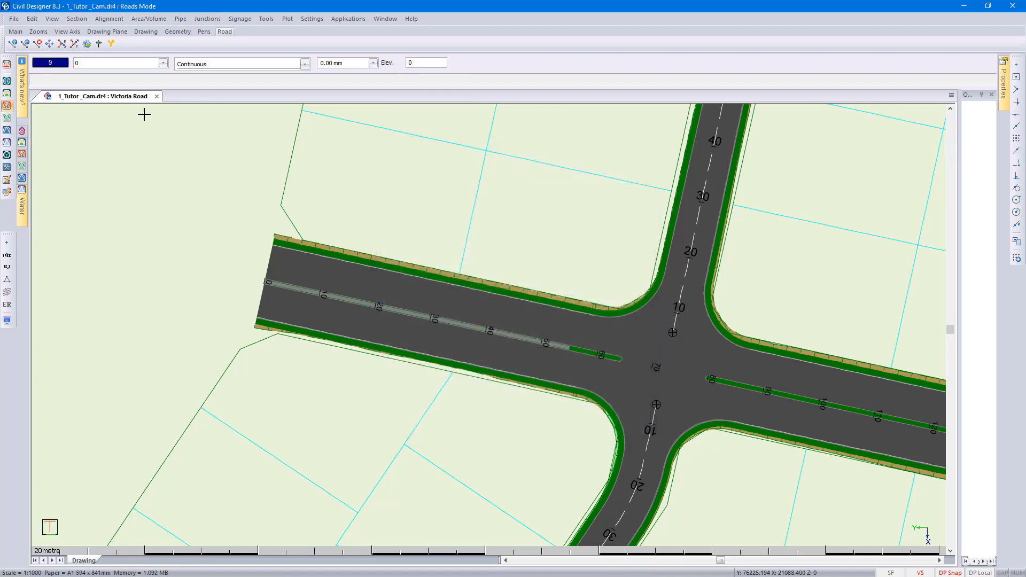
- Bring up the split chainage option for Victoria Road from the road selection, and cancel both the split and the selection
{"action": "left_click", "coordinate": [14, 19]}
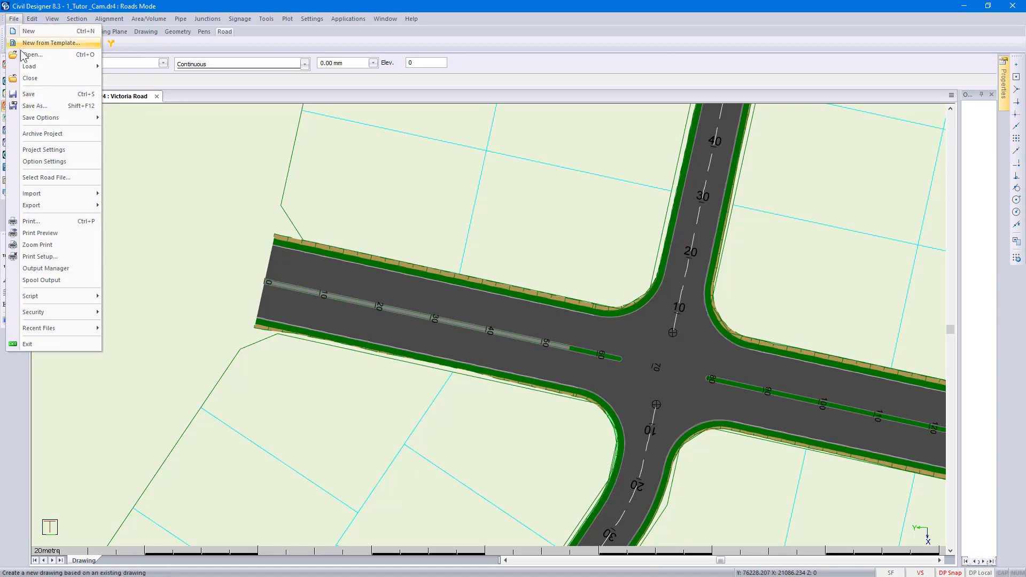
{"action": "left_click", "coordinate": [56, 177]}
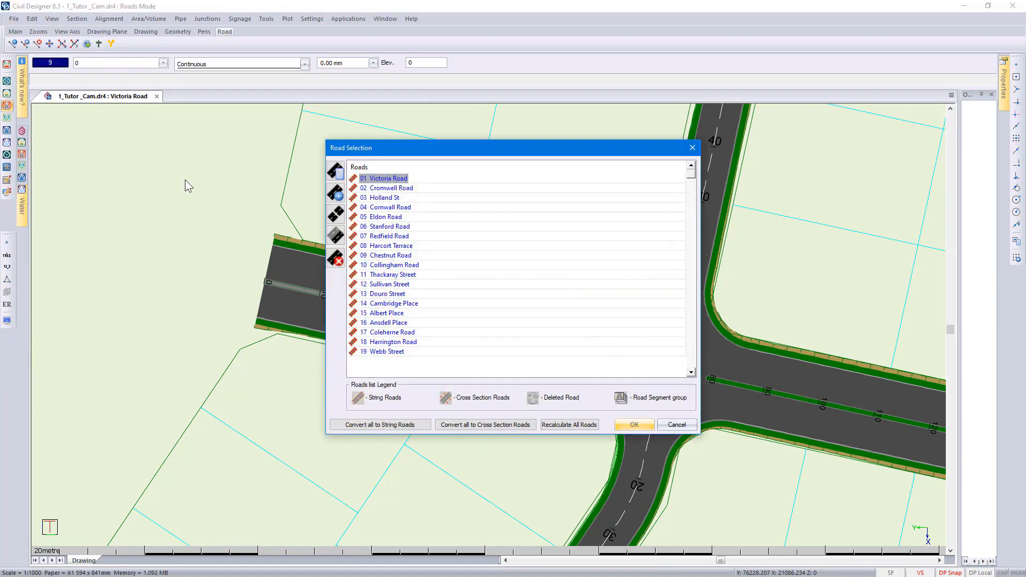
{"action": "left_click", "coordinate": [335, 214]}
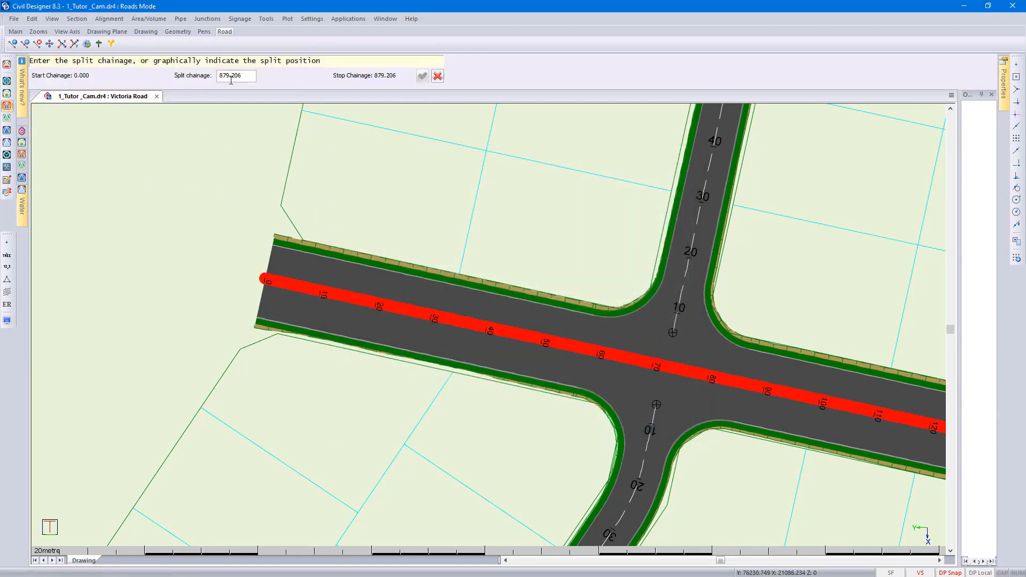
{"action": "left_click", "coordinate": [437, 76]}
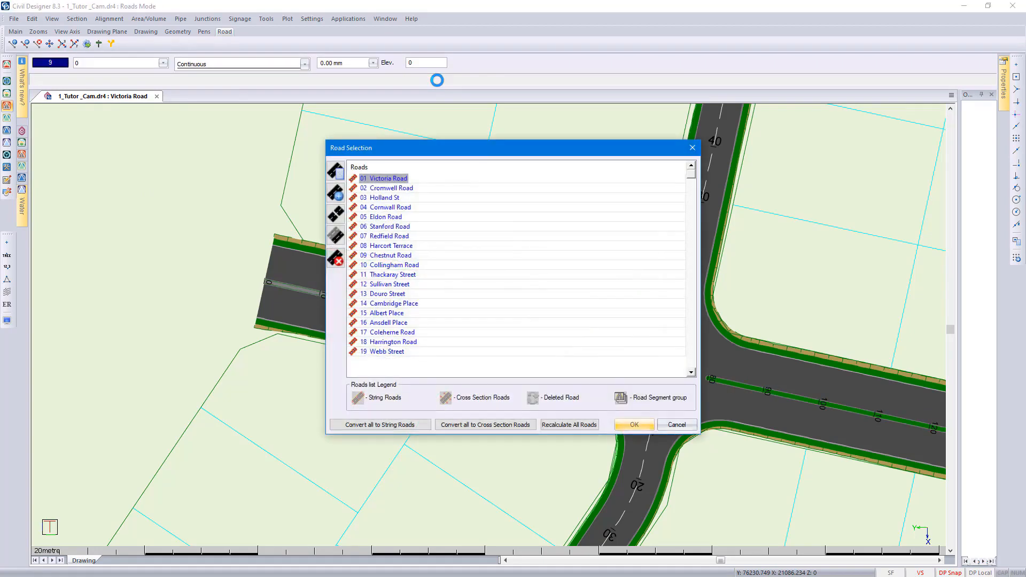
{"action": "left_click", "coordinate": [676, 425]}
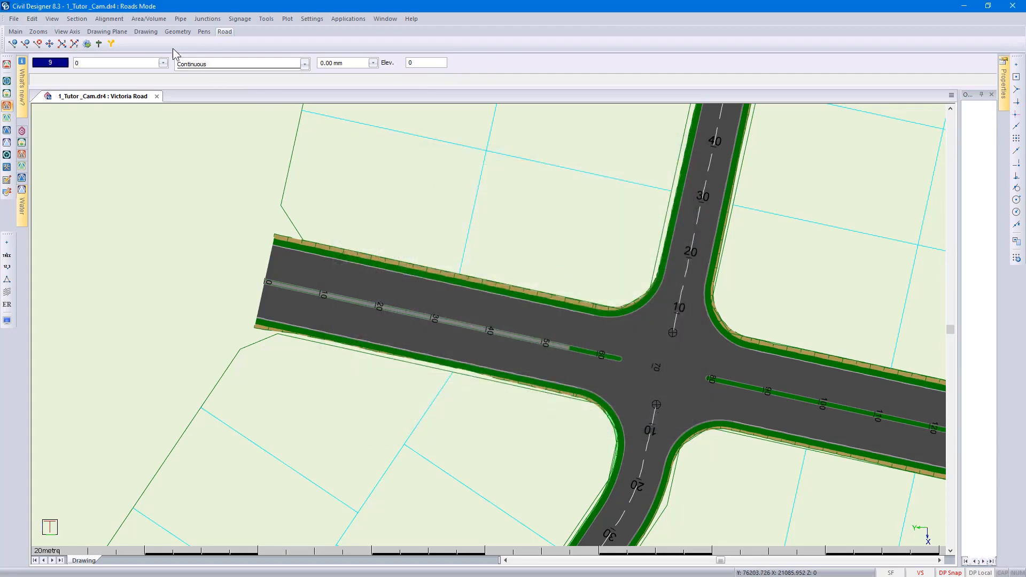
- Calculate the masshaul volumes from existing ground layer #NGL to the #Final Design cross section, with output to the screen
{"action": "left_click", "coordinate": [148, 19]}
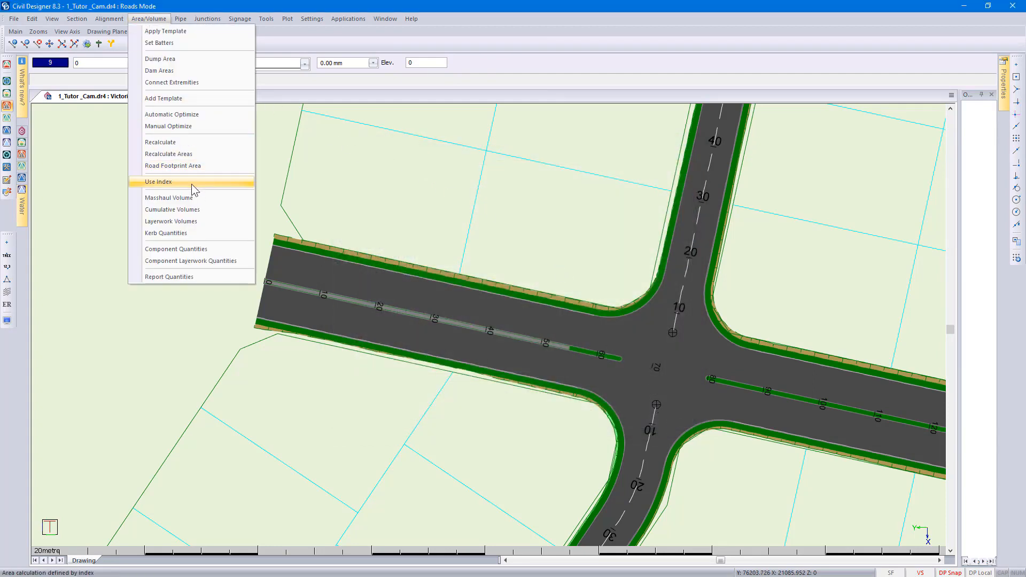
{"action": "left_click", "coordinate": [194, 197]}
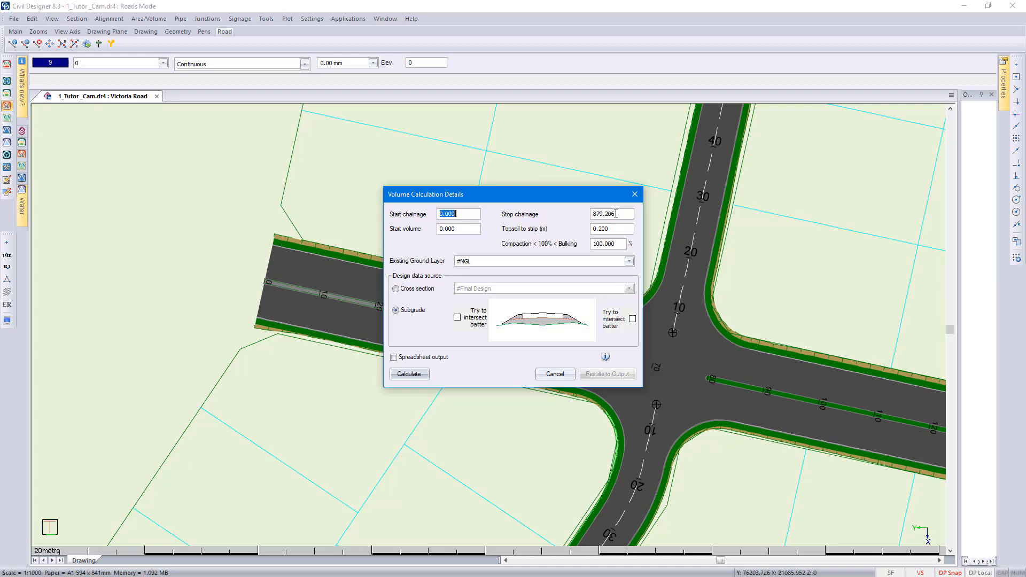
{"action": "left_click", "coordinate": [527, 261]}
{"action": "left_click", "coordinate": [528, 261]}
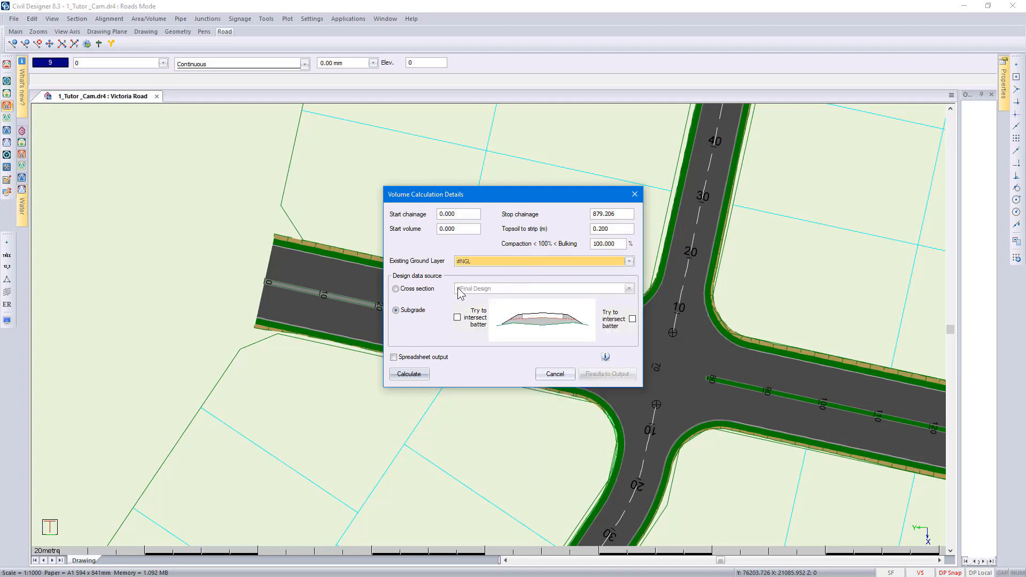
{"action": "left_click", "coordinate": [424, 293]}
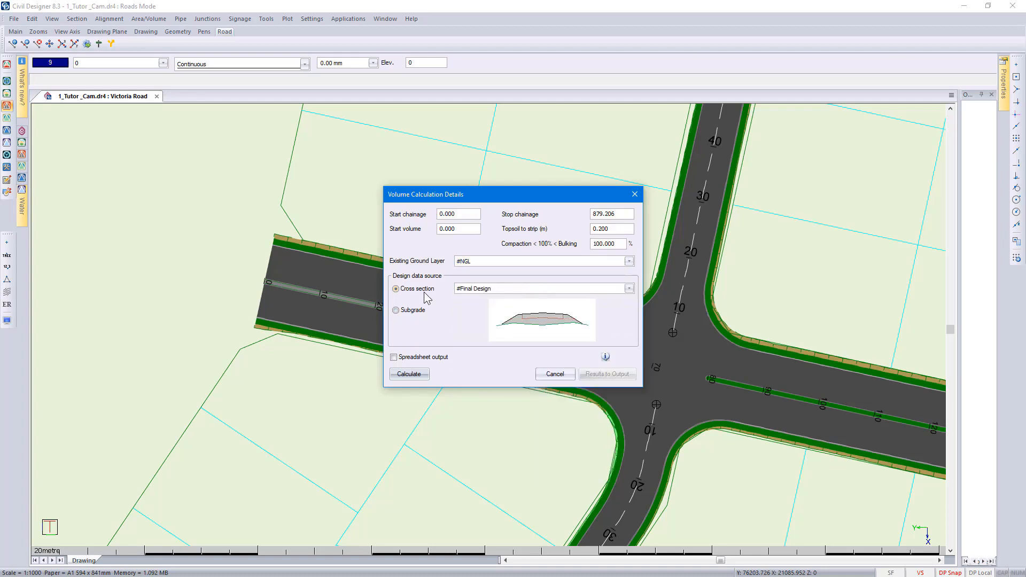
{"action": "left_click", "coordinate": [406, 373]}
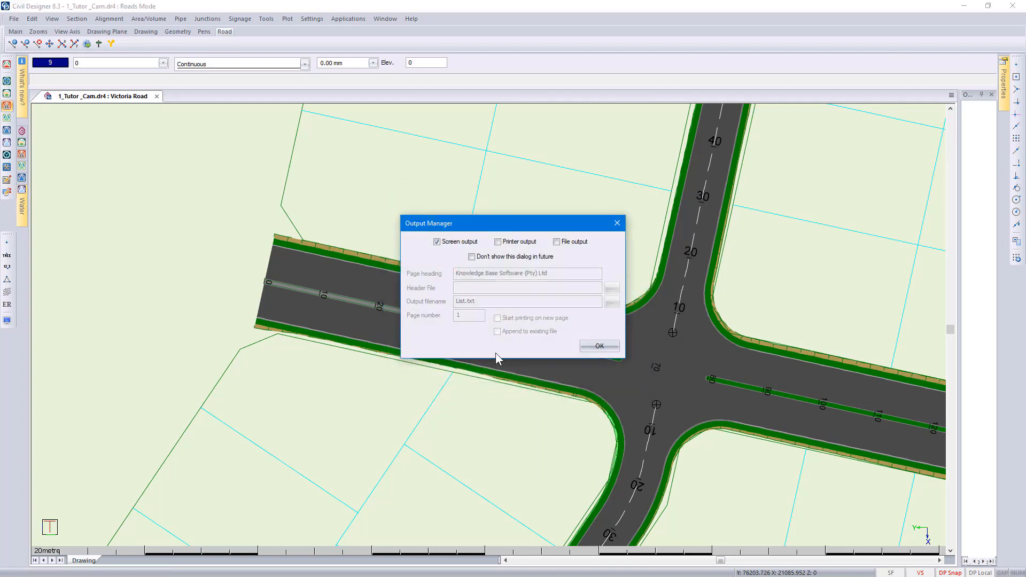
{"action": "left_click", "coordinate": [597, 347]}
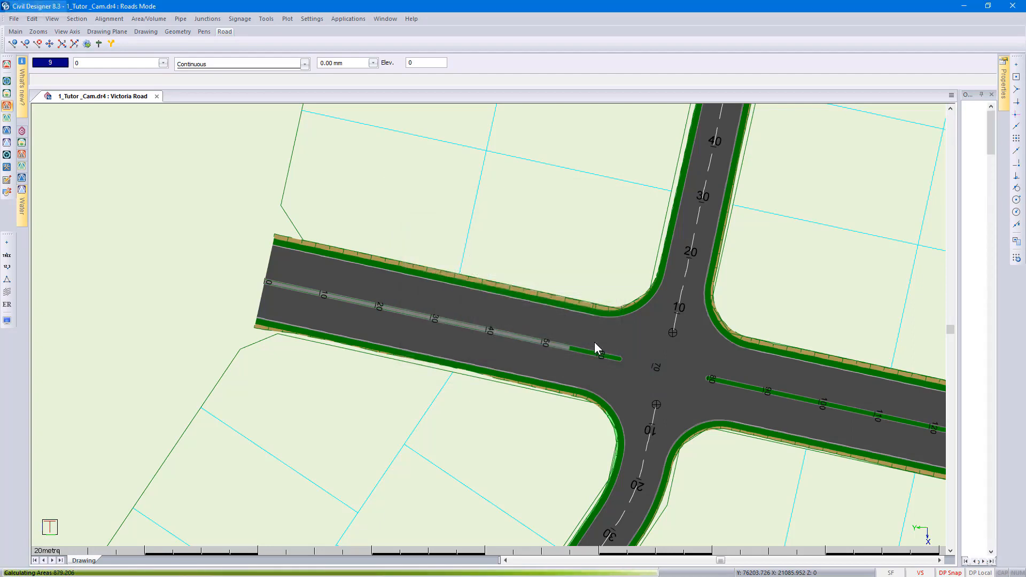
{"action": "left_click", "coordinate": [596, 346]}
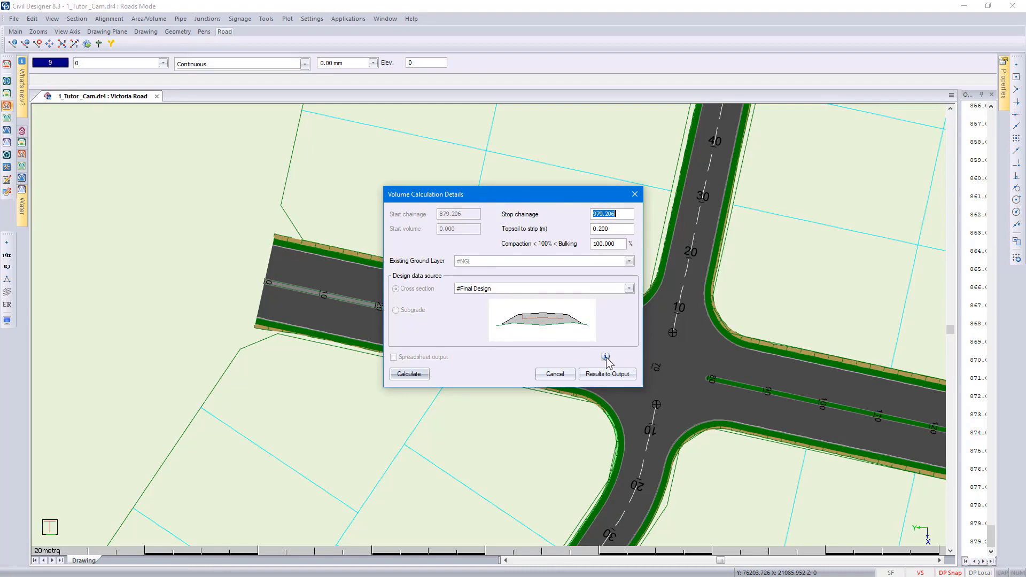
- Read the help topic on volume calculations from cut volumes to cut available for fill, and close the help and volume details
{"action": "left_click", "coordinate": [606, 356]}
{"action": "scroll", "coordinate": [607, 359], "scroll_direction": "down", "scroll_amount": 10}
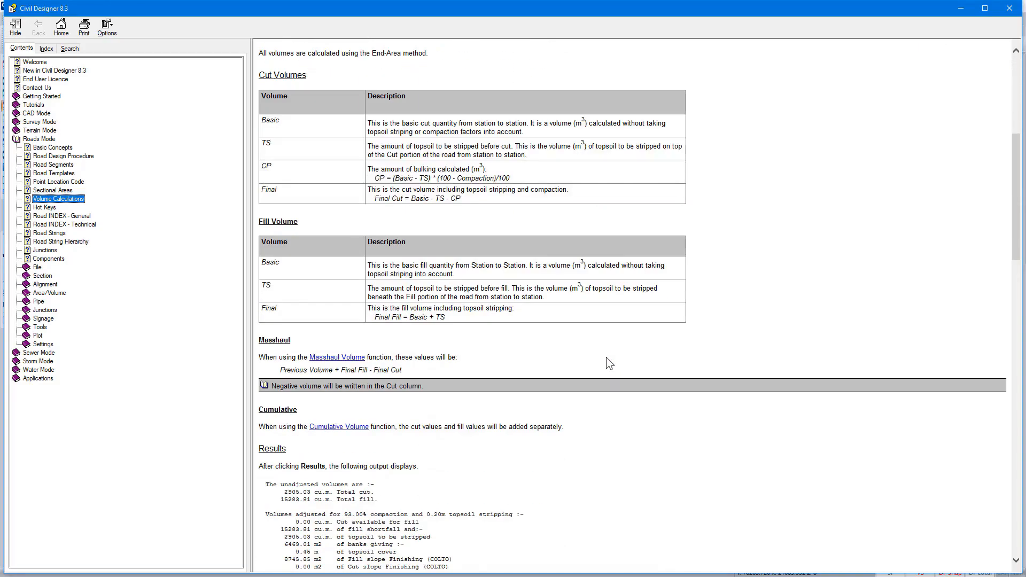
{"action": "scroll", "coordinate": [606, 357], "scroll_direction": "down", "scroll_amount": 18}
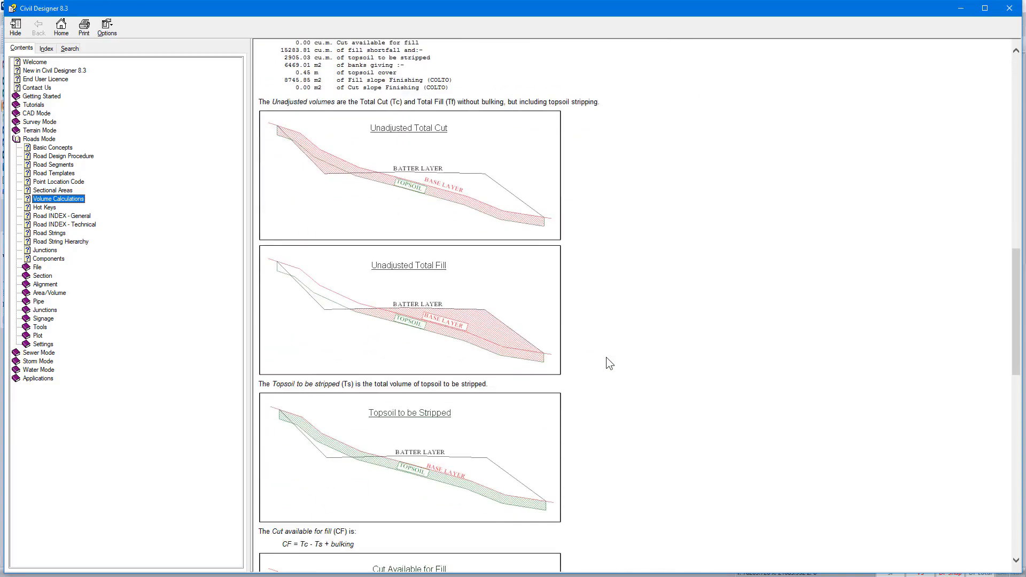
{"action": "scroll", "coordinate": [606, 357], "scroll_direction": "down", "scroll_amount": 15}
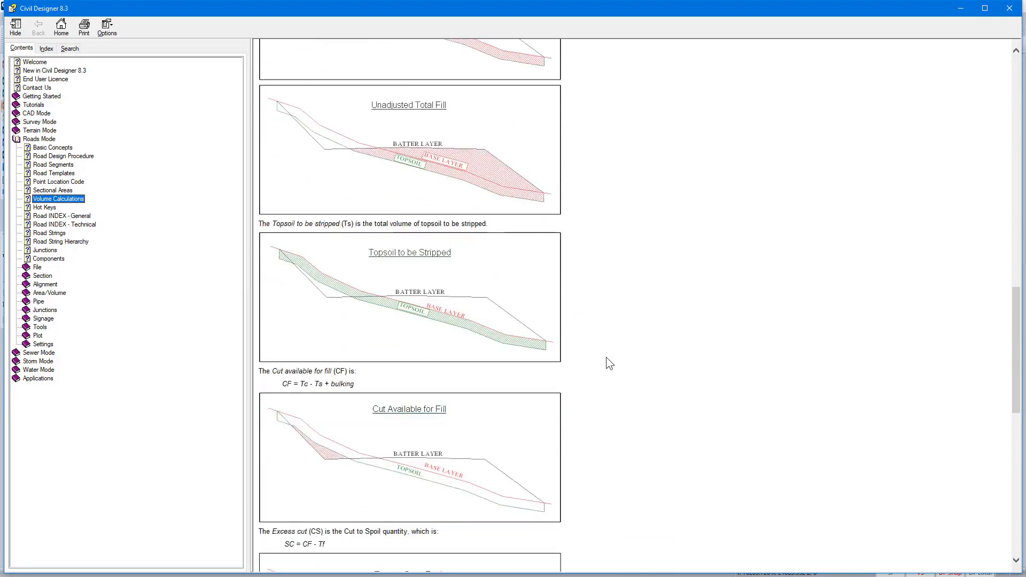
{"action": "left_click", "coordinate": [1008, 8]}
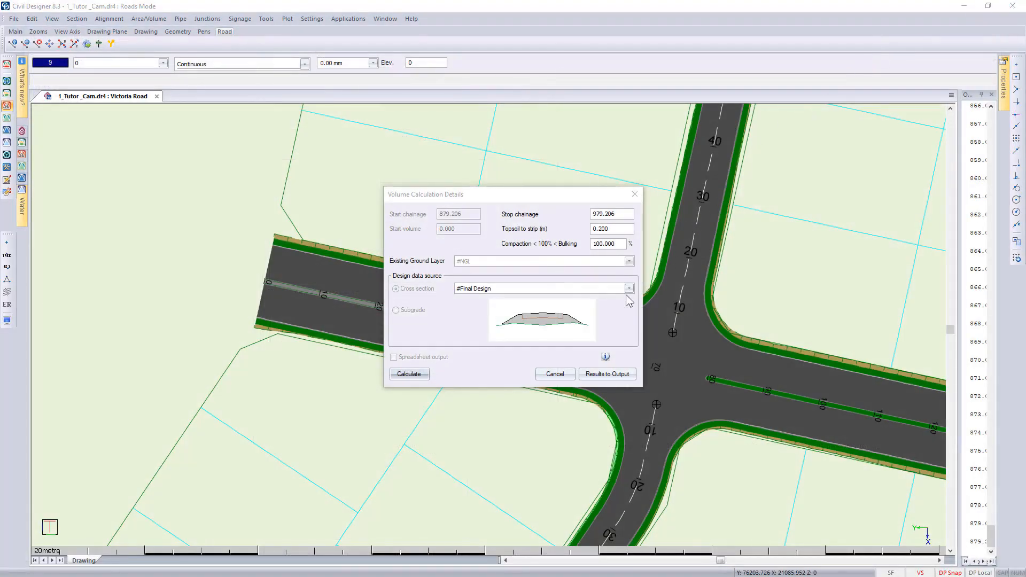
{"action": "left_click", "coordinate": [555, 374]}
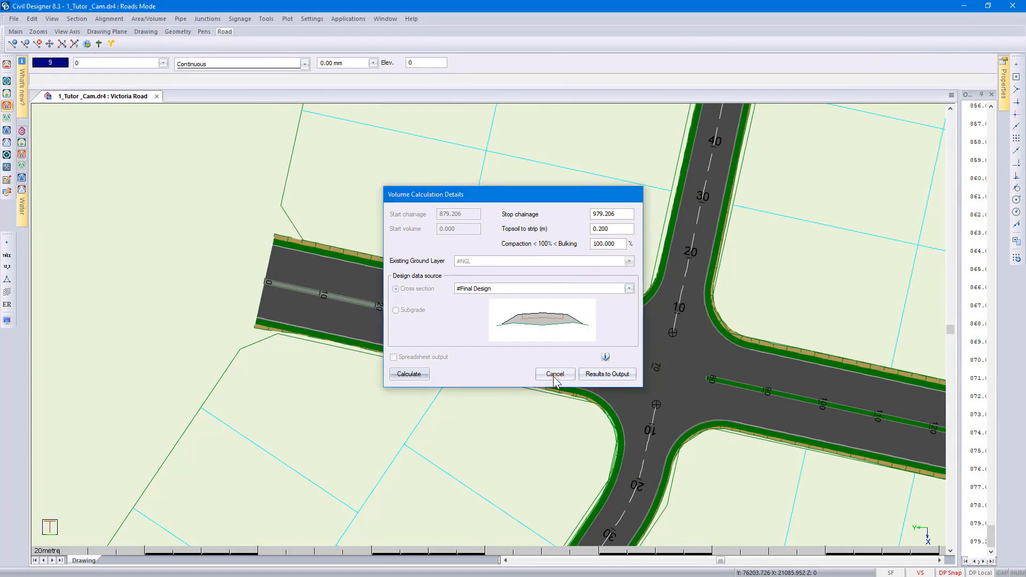
- Bring up the road quantities report and remove all of its existing reports
{"action": "left_click", "coordinate": [148, 18]}
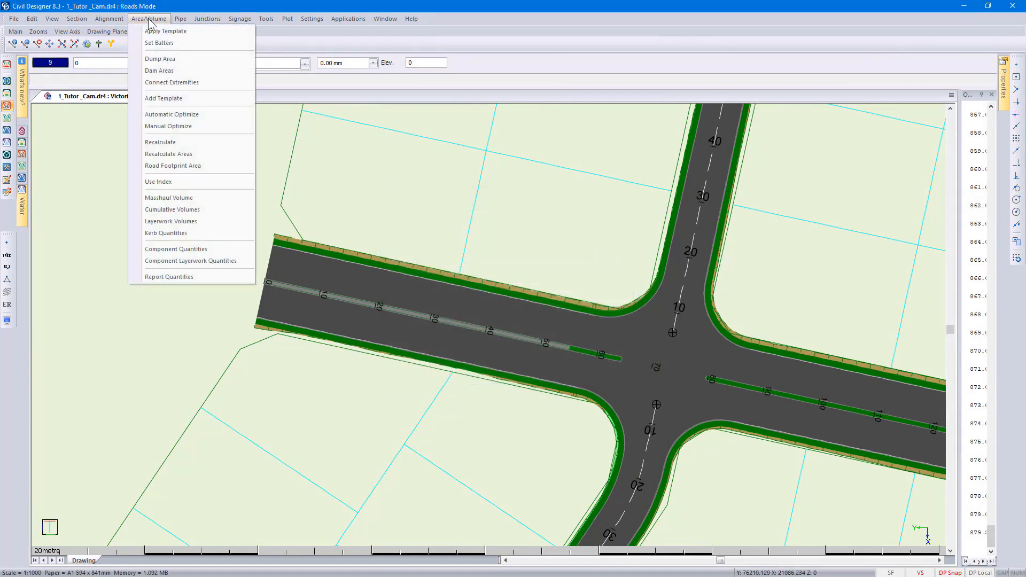
{"action": "left_click", "coordinate": [195, 278]}
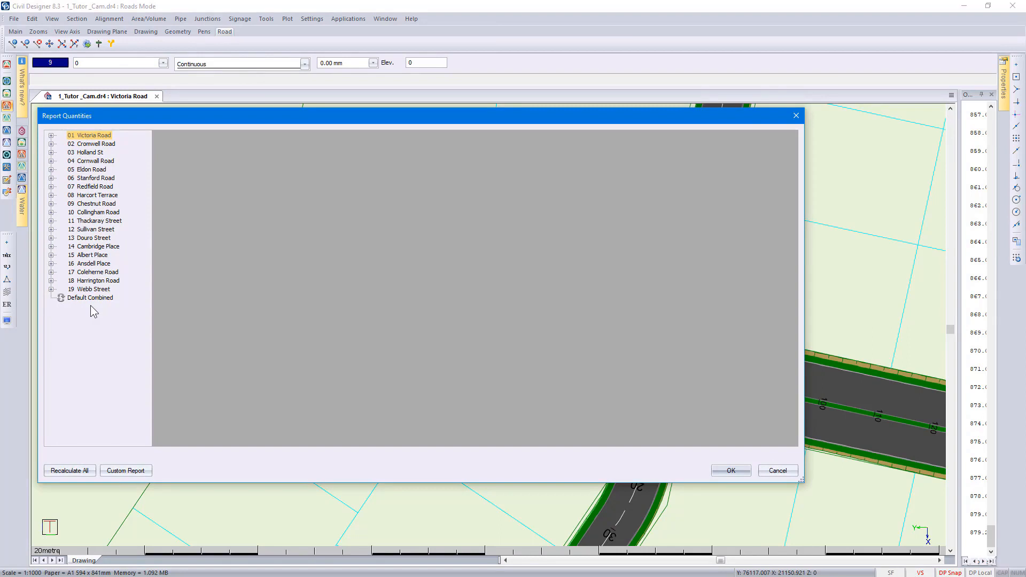
{"action": "right_click", "coordinate": [98, 350]}
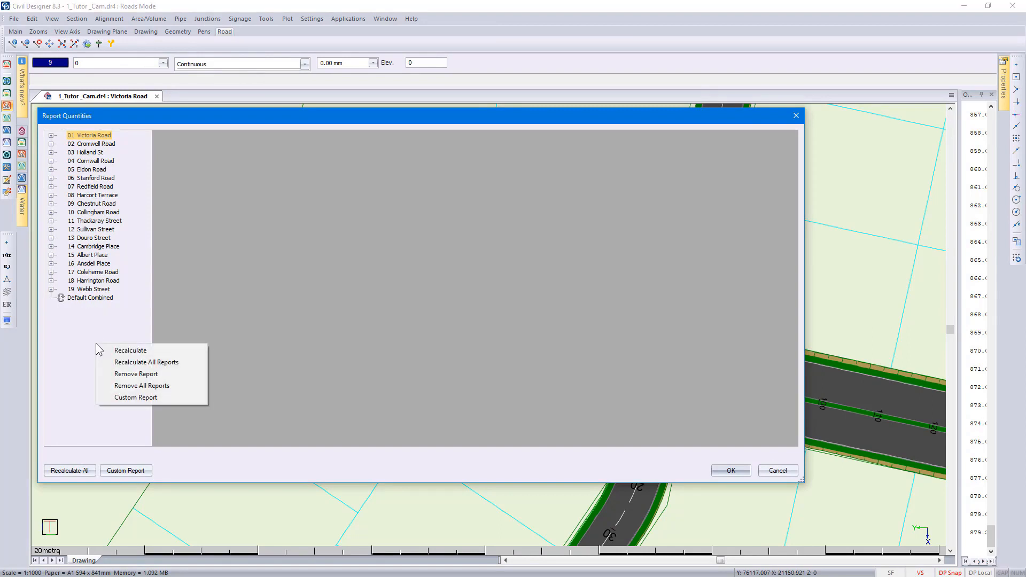
{"action": "left_click", "coordinate": [141, 385]}
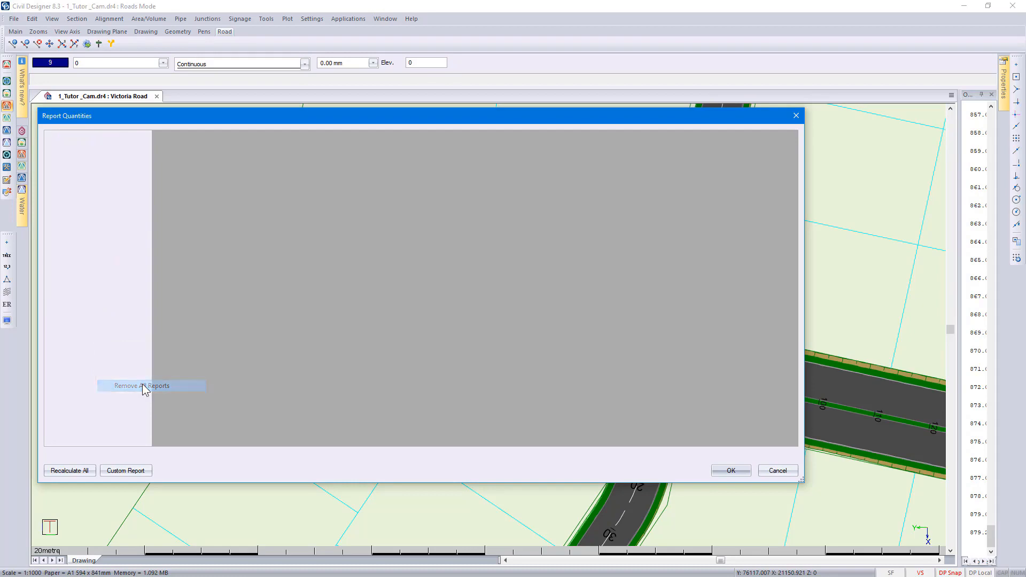
- Check the custom report settings, cancel them without adding a report, and accept the emptied report list
{"action": "left_click", "coordinate": [127, 471]}
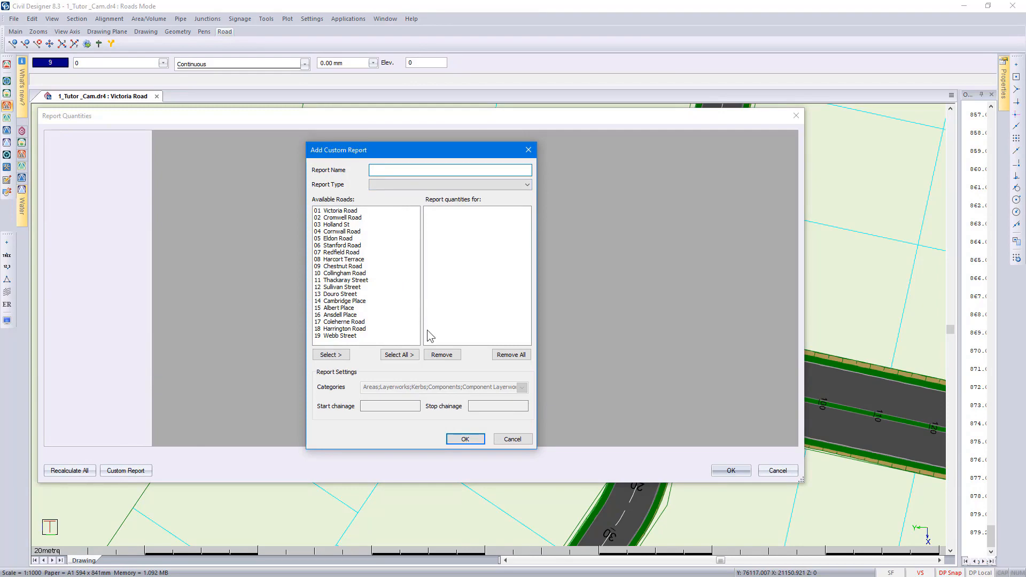
{"action": "left_click", "coordinate": [505, 441]}
{"action": "left_click", "coordinate": [724, 469]}
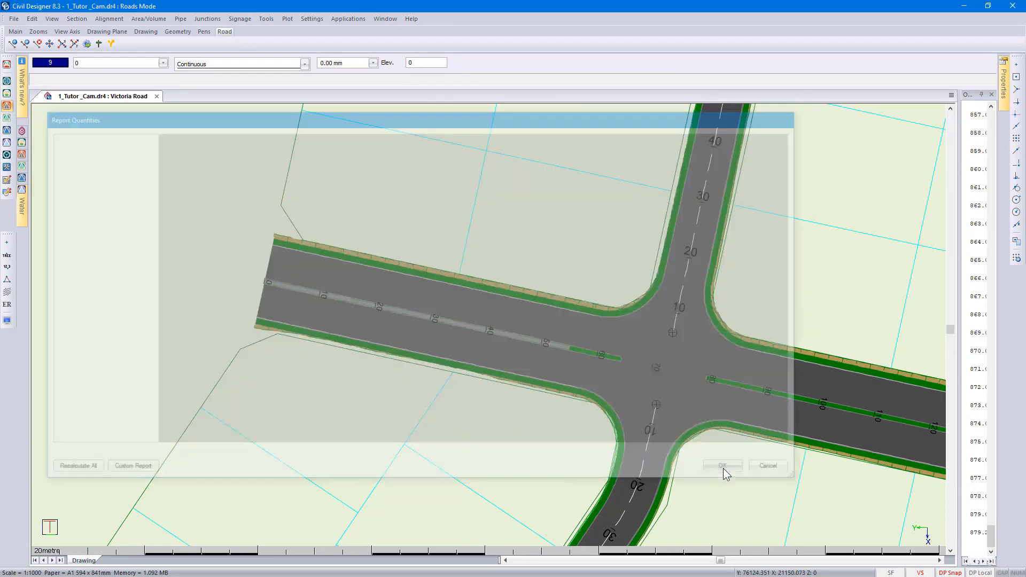
- Reopen the quantities report and expand Victoria Road's Layerworks, Components, Component Layerworks and Kerbs categories
{"action": "left_click", "coordinate": [148, 19]}
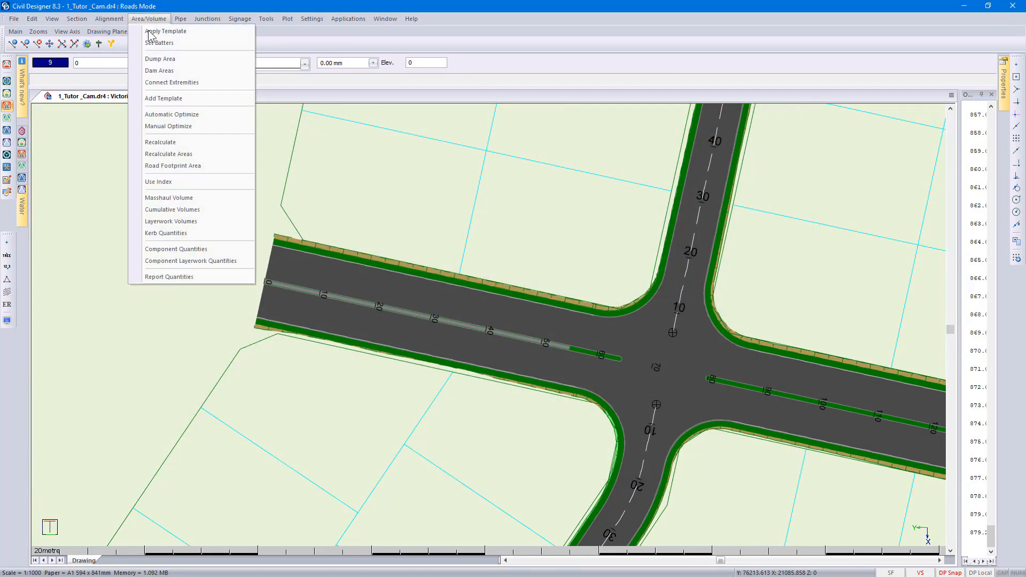
{"action": "left_click", "coordinate": [206, 276]}
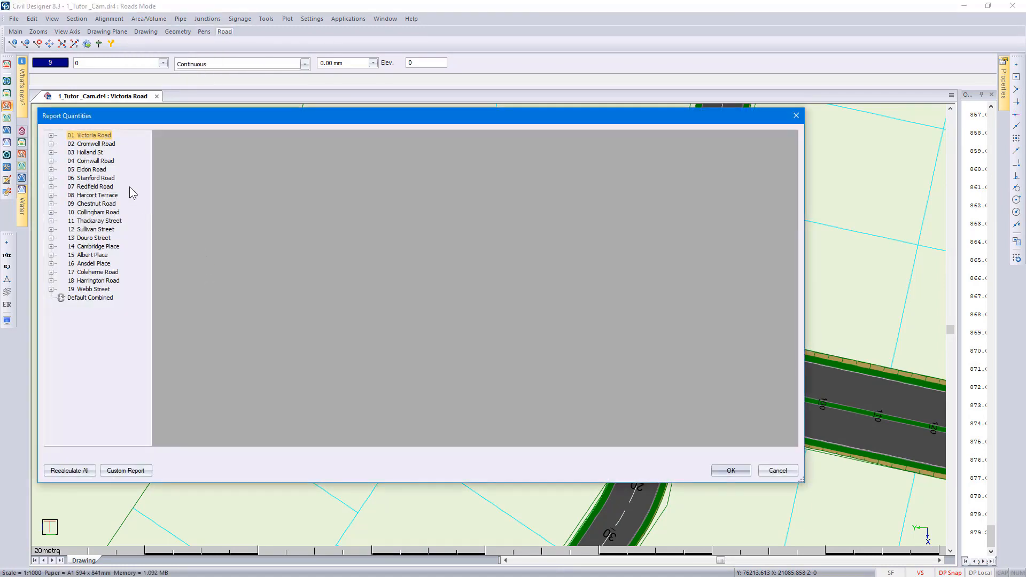
{"action": "left_click", "coordinate": [50, 135]}
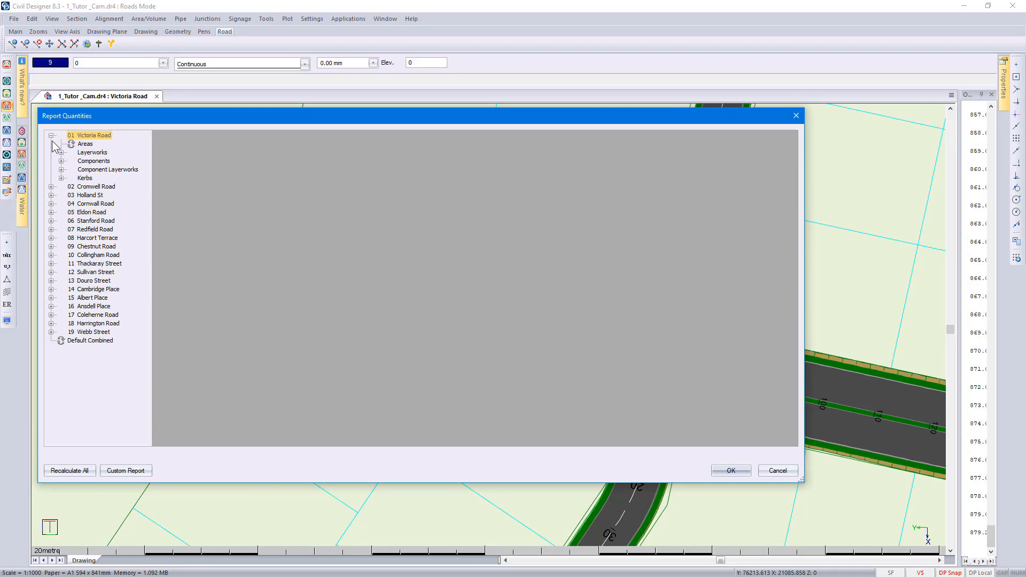
{"action": "left_click", "coordinate": [61, 152]}
{"action": "left_click", "coordinate": [61, 178]}
{"action": "left_click", "coordinate": [61, 195]}
{"action": "left_click", "coordinate": [61, 212]}
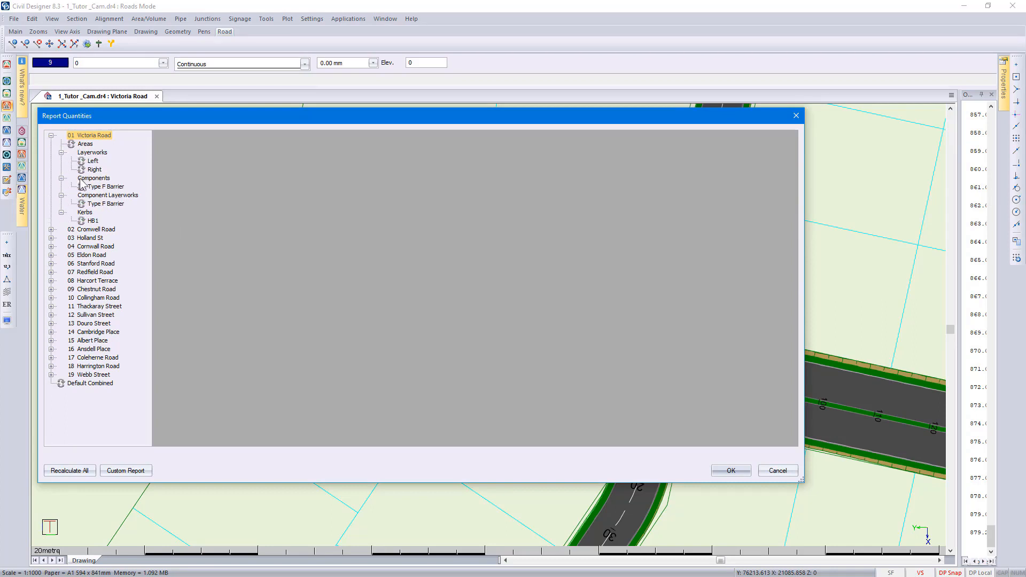
- Display Victoria Road's Areas report and recalculate only that report
{"action": "left_click", "coordinate": [83, 144]}
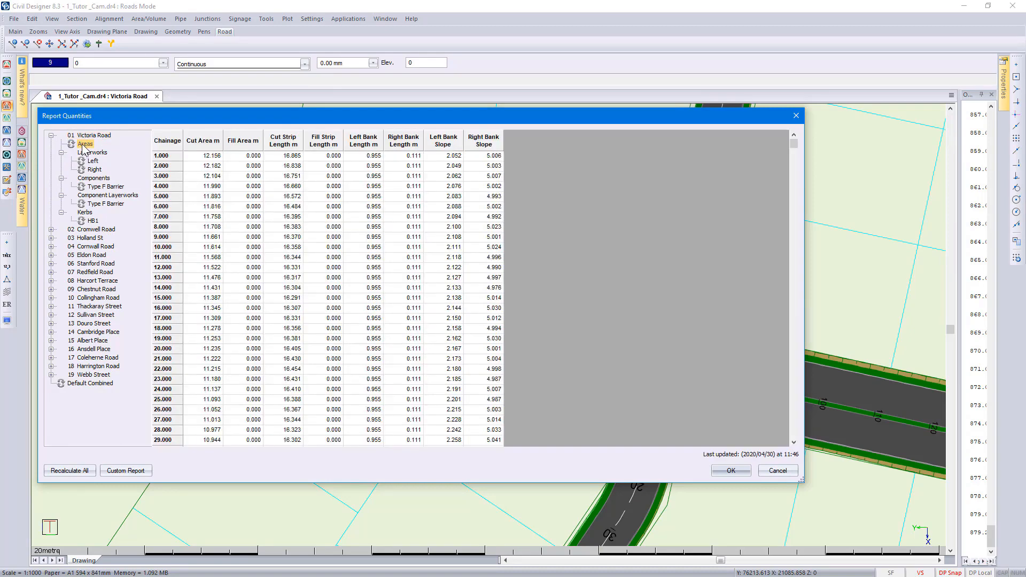
{"action": "right_click", "coordinate": [87, 145]}
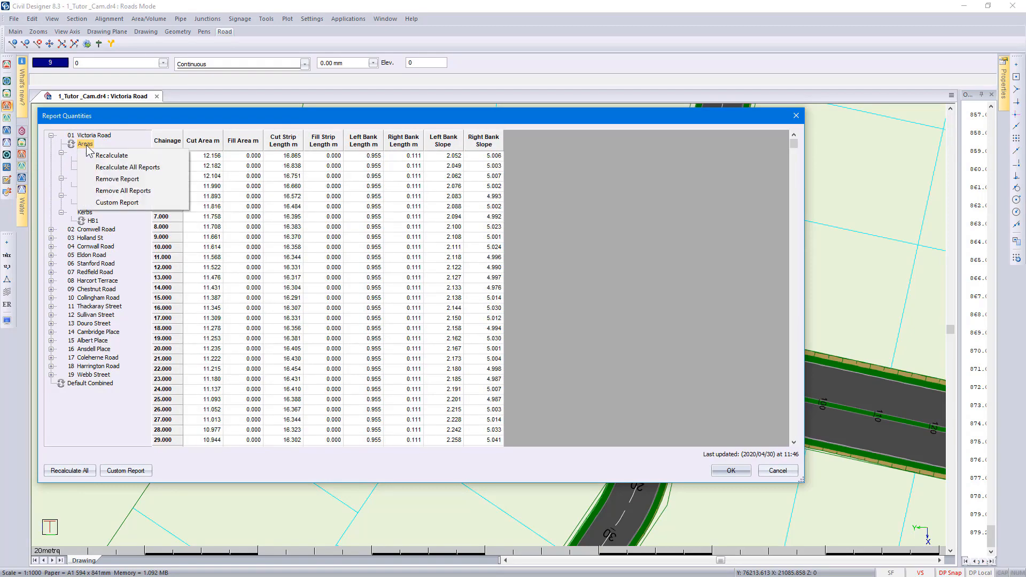
{"action": "left_click", "coordinate": [101, 155]}
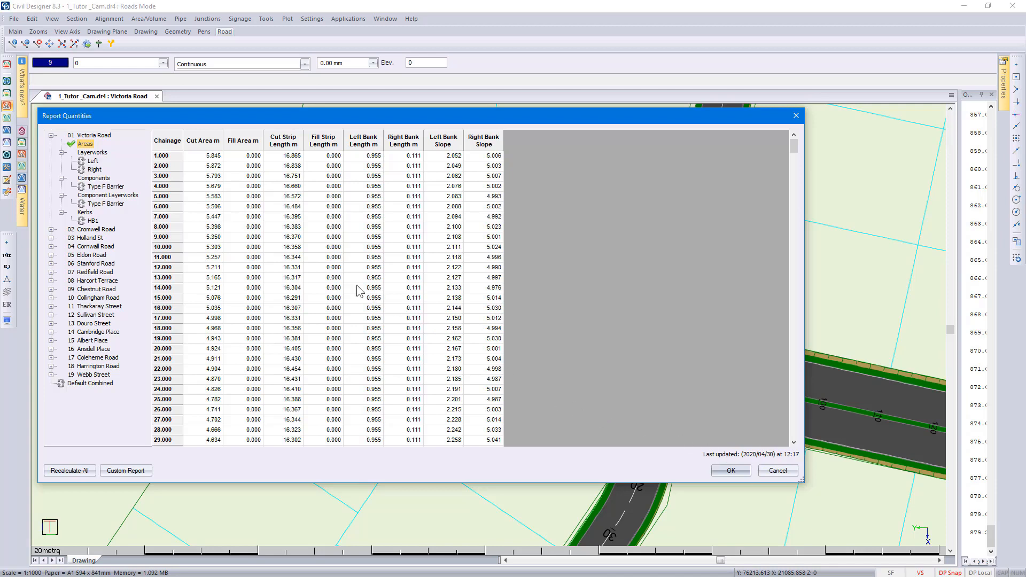
- Recalculate the full set of quantity reports for Victoria Road
{"action": "left_click", "coordinate": [109, 139]}
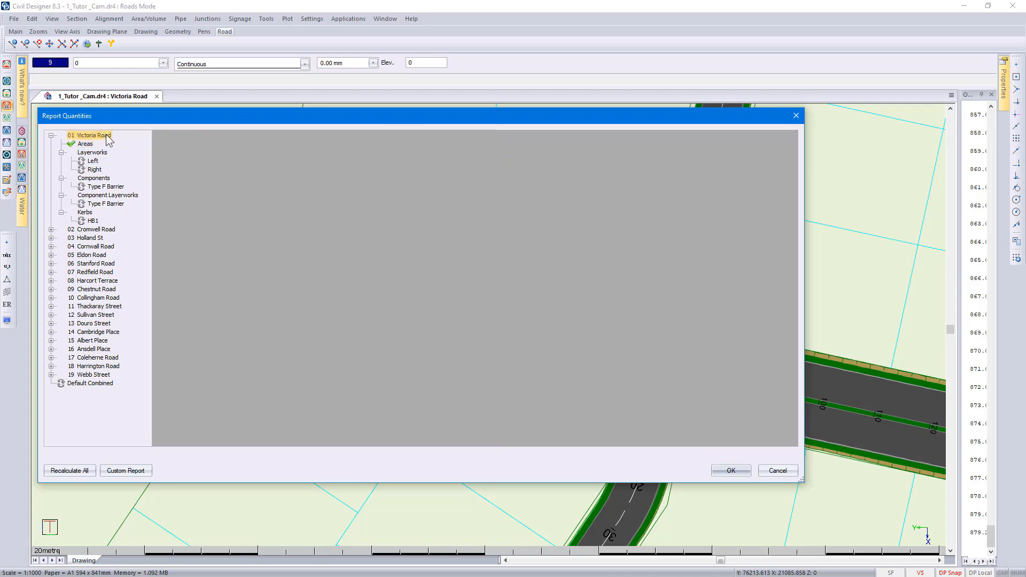
{"action": "right_click", "coordinate": [109, 139]}
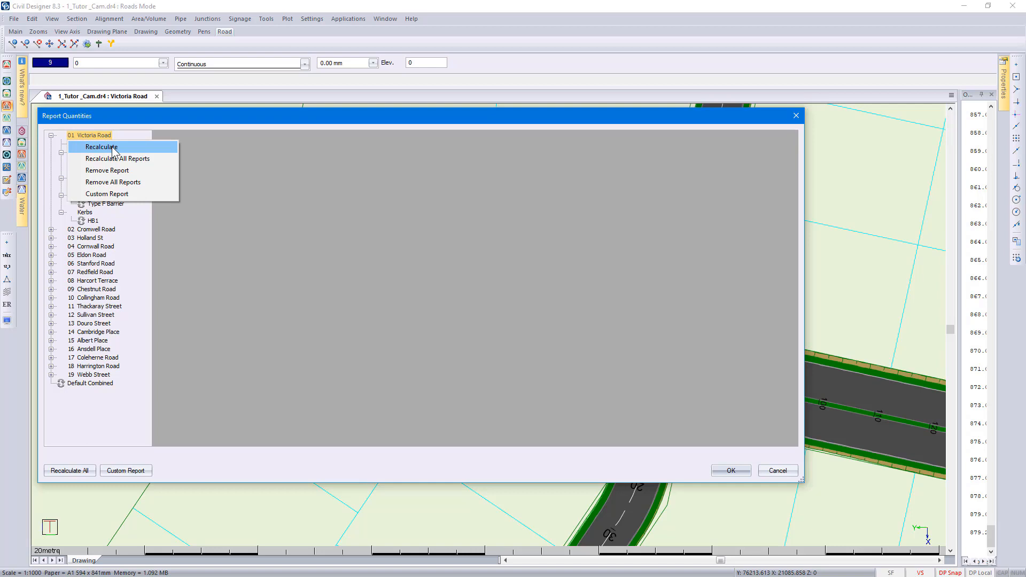
{"action": "left_click", "coordinate": [102, 147]}
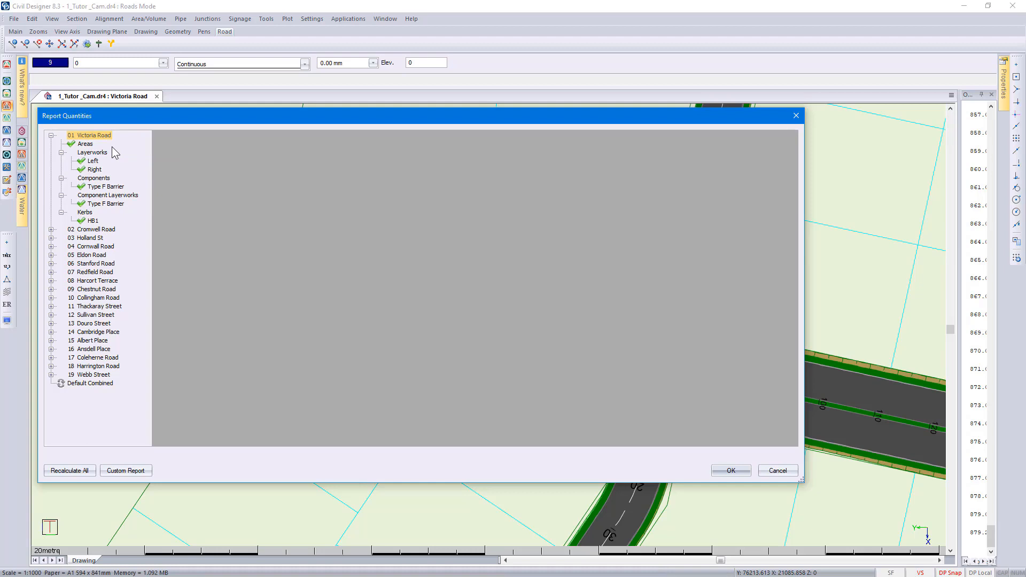
- Review Victoria Road's Left and Right layerworks and the Type F Barrier component and component layerworks reports
{"action": "left_click", "coordinate": [93, 162]}
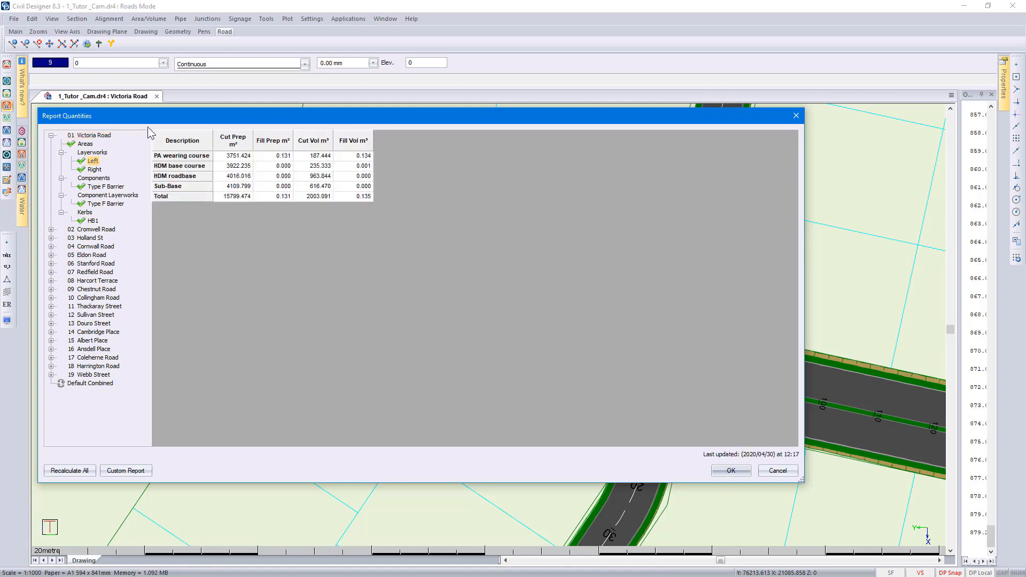
{"action": "mouse_move", "coordinate": [140, 117]}
{"action": "left_mouse_down"}
{"action": "mouse_move", "coordinate": [229, 238]}
{"action": "mouse_move", "coordinate": [341, 453]}
{"action": "mouse_move", "coordinate": [236, 134]}
{"action": "mouse_move", "coordinate": [237, 149]}
{"action": "left_mouse_up"}
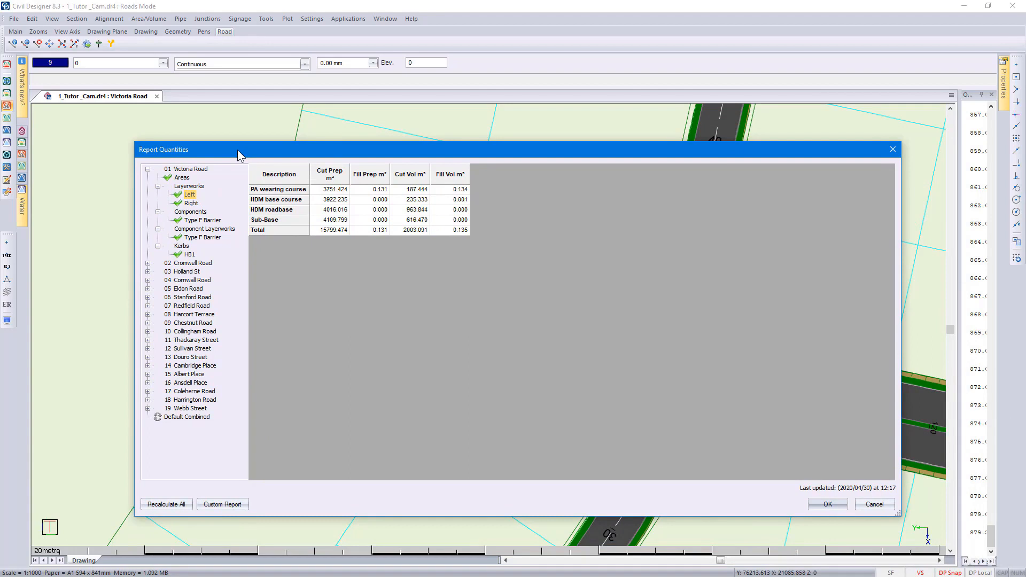
{"action": "left_click", "coordinate": [196, 204]}
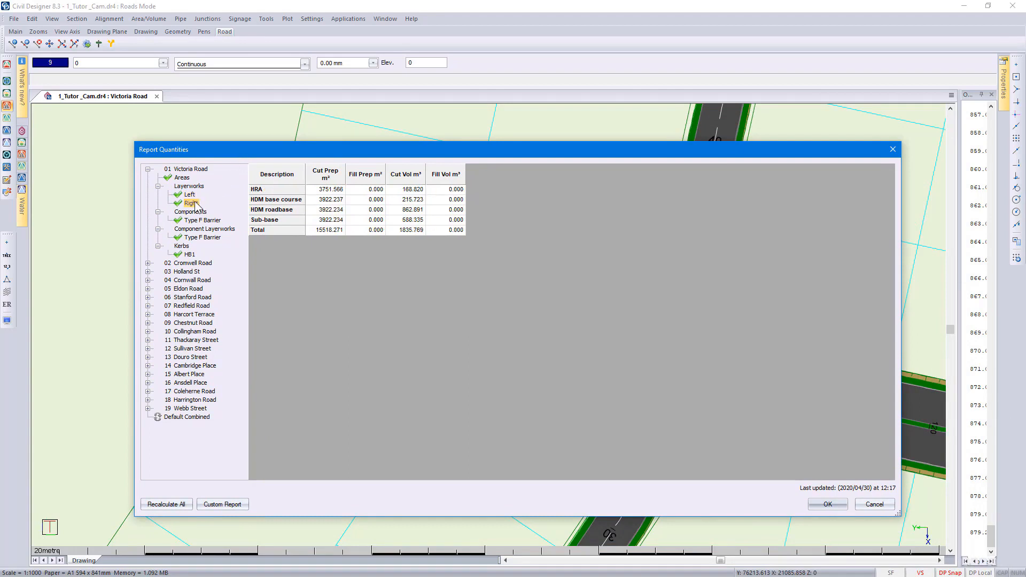
{"action": "left_click", "coordinate": [188, 194]}
{"action": "left_click", "coordinate": [200, 220]}
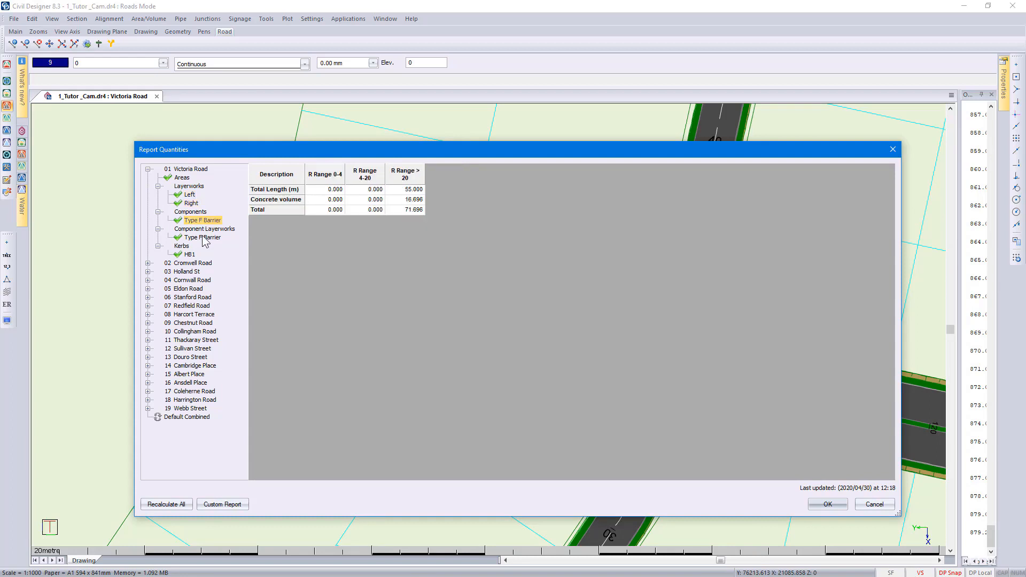
{"action": "left_click", "coordinate": [203, 238]}
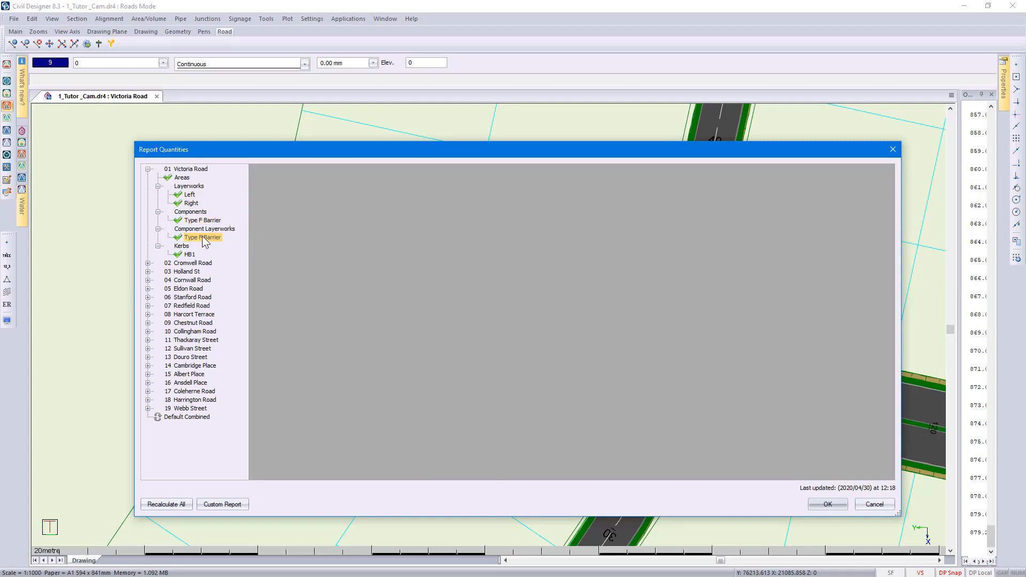
- View Eldon Road's 2.0m 2.5% component layerworks report and Victoria Road's HB1 kerb quantities
{"action": "left_click", "coordinate": [148, 289]}
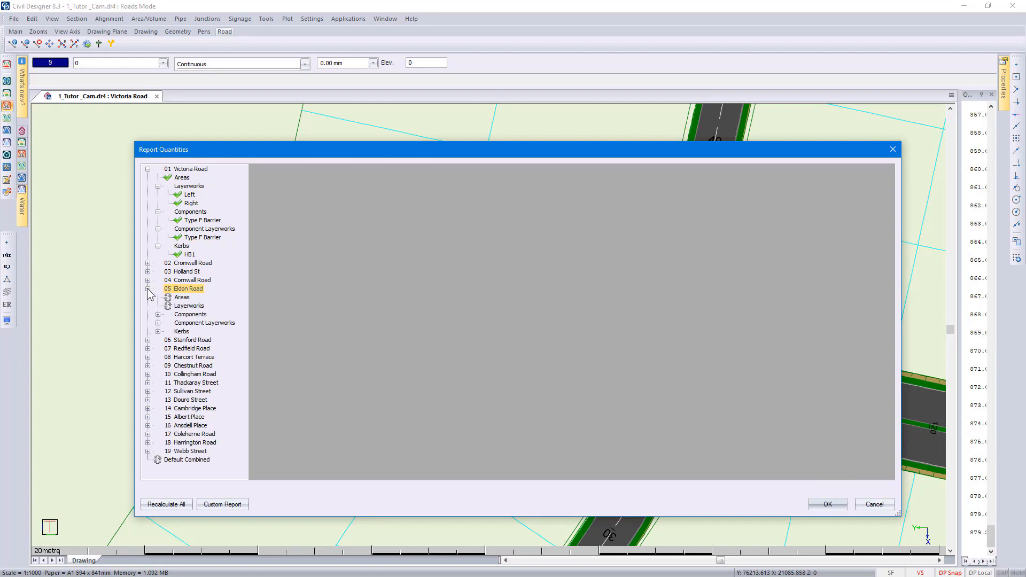
{"action": "left_click", "coordinate": [158, 324]}
{"action": "left_click", "coordinate": [199, 341]}
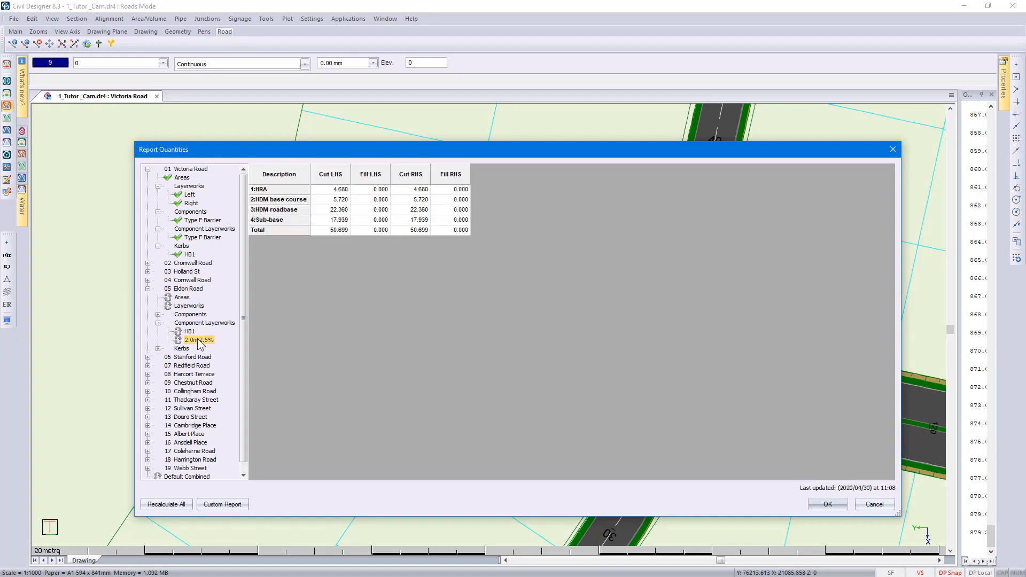
{"action": "left_click", "coordinate": [189, 255]}
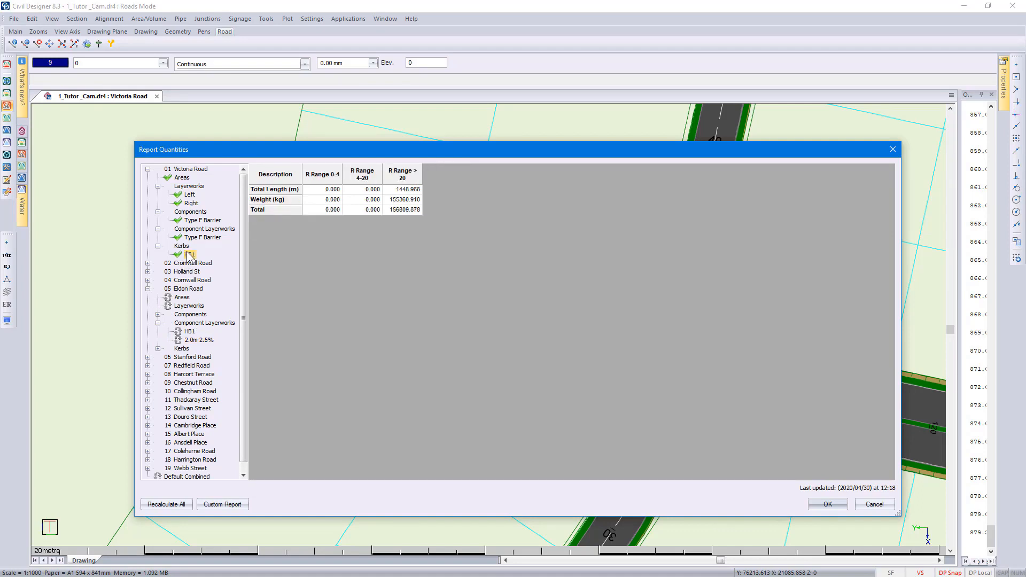
- Collapse the Eldon Road and Victoria Road entries and recalculate the quantity reports for all roads
{"action": "left_click", "coordinate": [148, 288]}
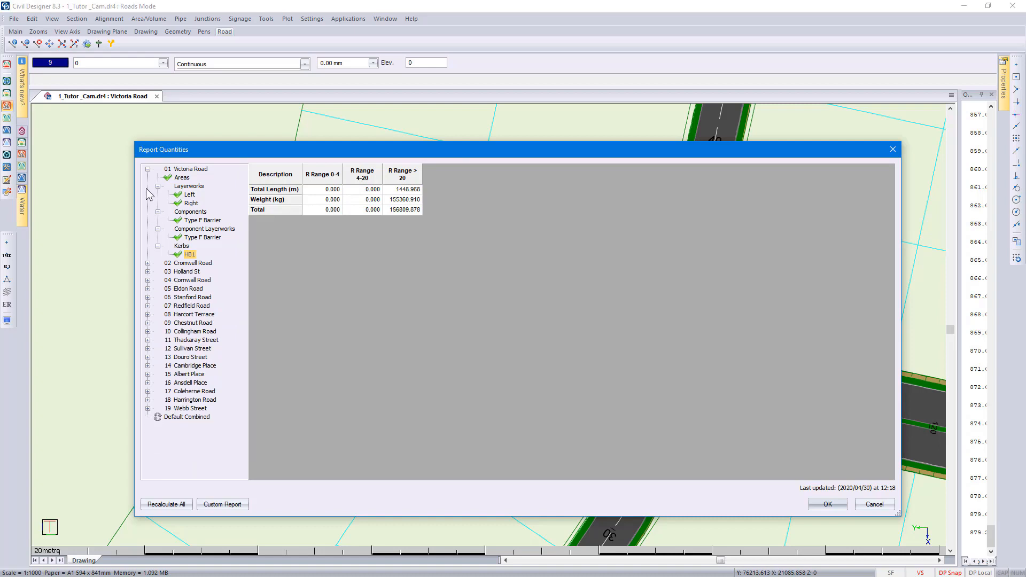
{"action": "left_click", "coordinate": [148, 169]}
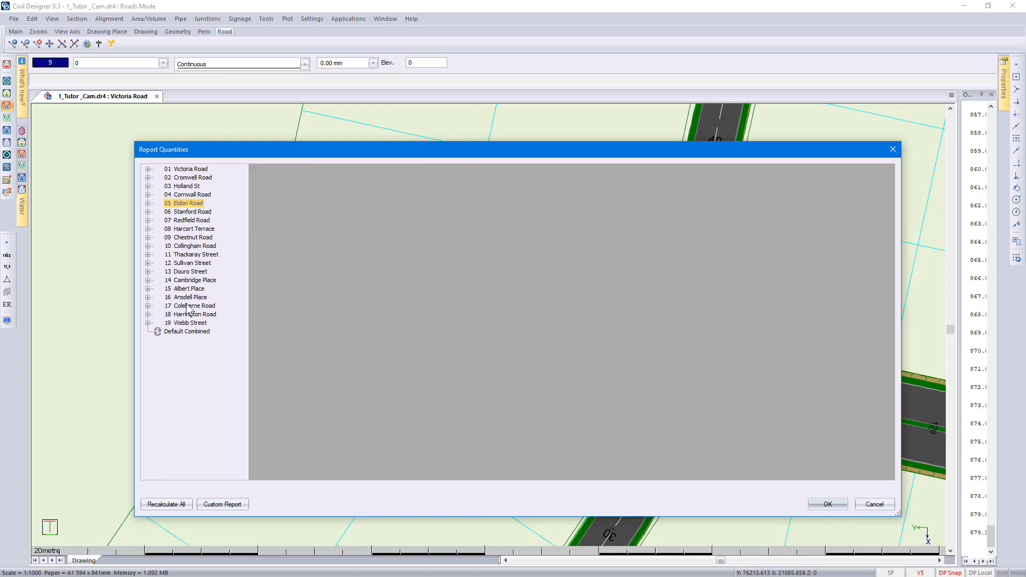
{"action": "right_click", "coordinate": [194, 356]}
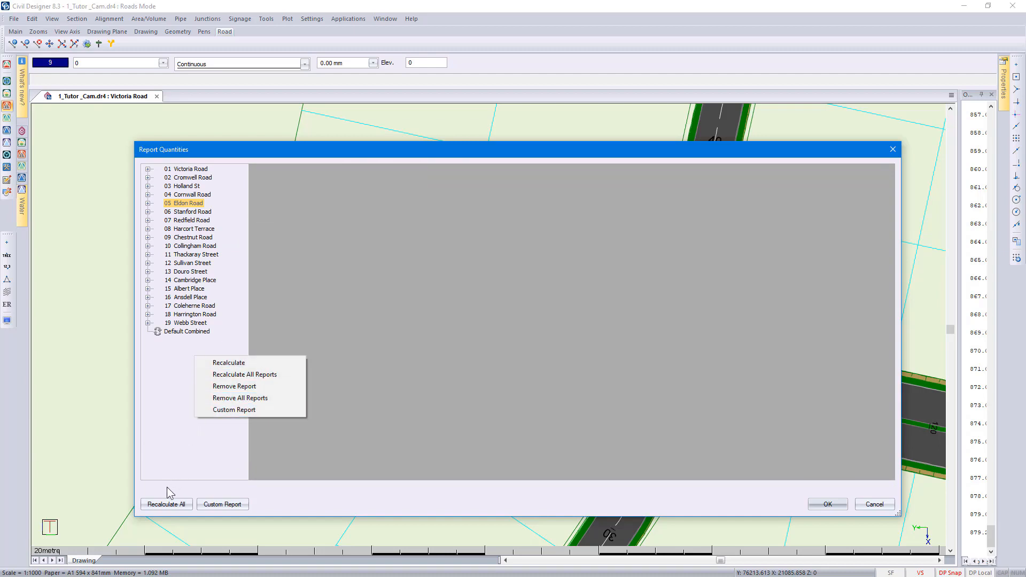
{"action": "left_click", "coordinate": [168, 506]}
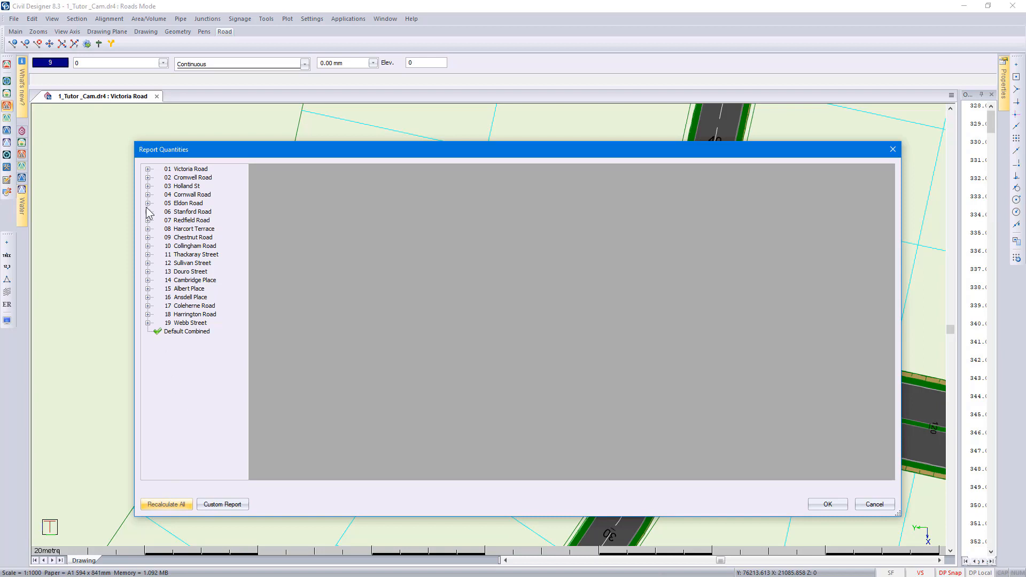
- Check the report status of Cromwell Road, Holland St, Cornwall Road and Eldon Road, collapsing the last two again
{"action": "left_click", "coordinate": [148, 177]}
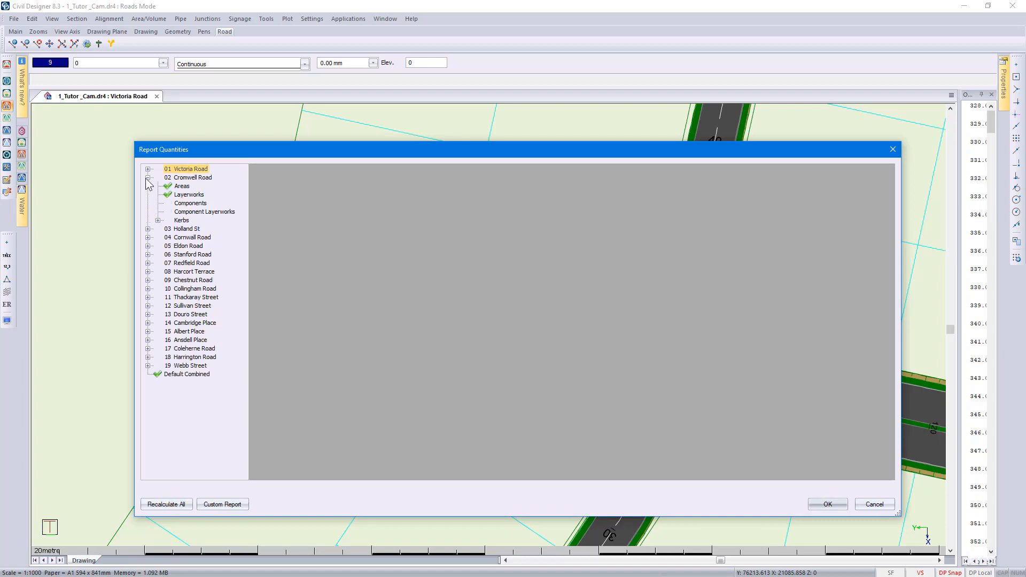
{"action": "left_click", "coordinate": [148, 229]}
{"action": "left_click", "coordinate": [148, 280]}
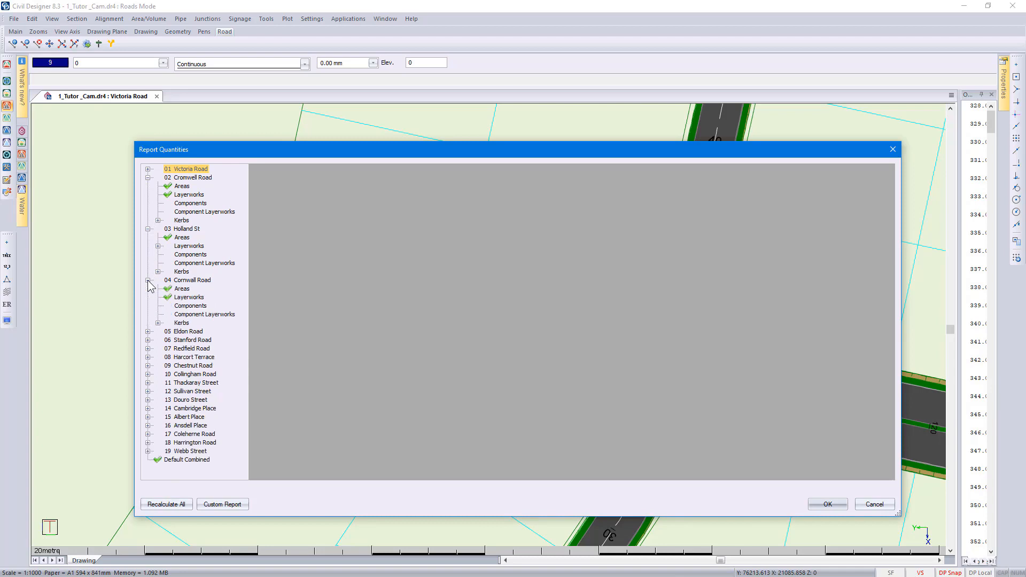
{"action": "left_click", "coordinate": [148, 331]}
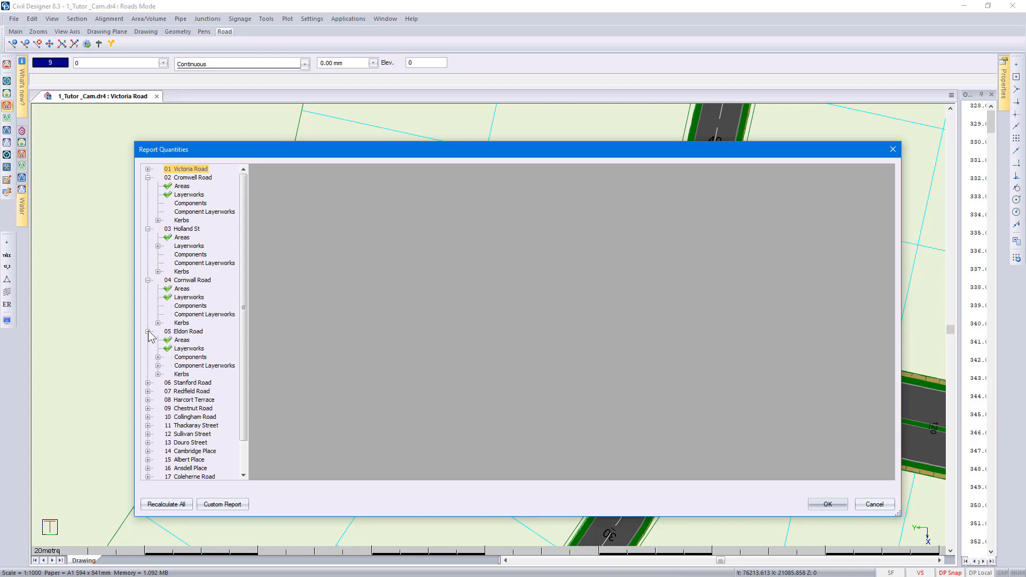
{"action": "left_click", "coordinate": [148, 331]}
{"action": "left_click", "coordinate": [148, 280]}
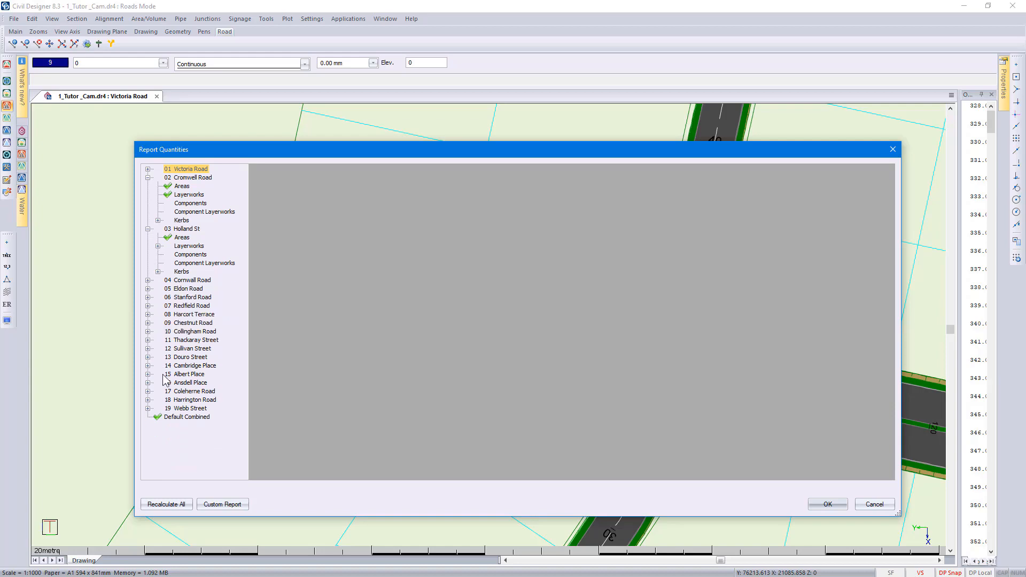
- View the Default Combined quantities report, select its Victoria Road row and call up printing for the report
{"action": "left_click", "coordinate": [181, 416]}
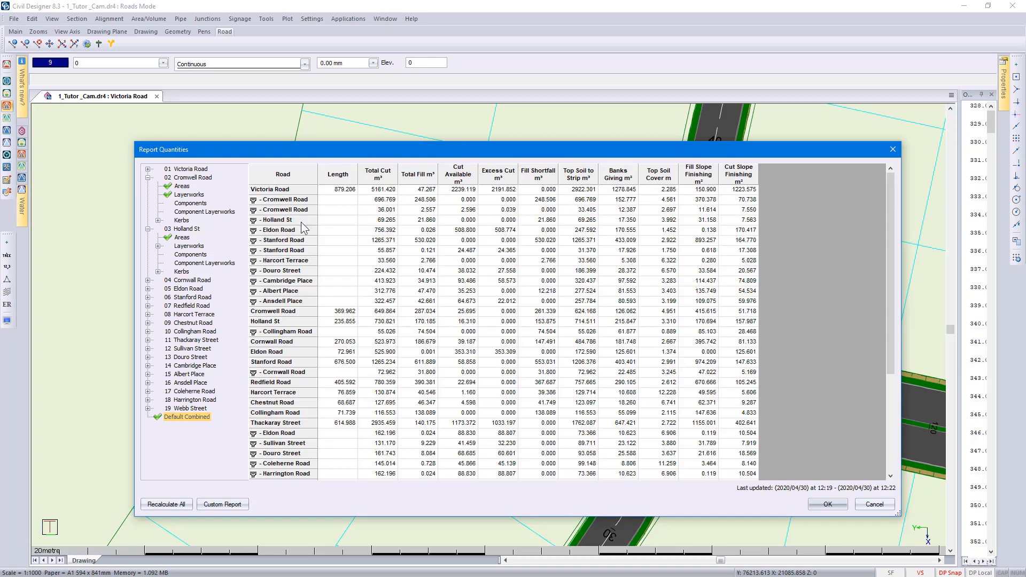
{"action": "left_click", "coordinate": [278, 193]}
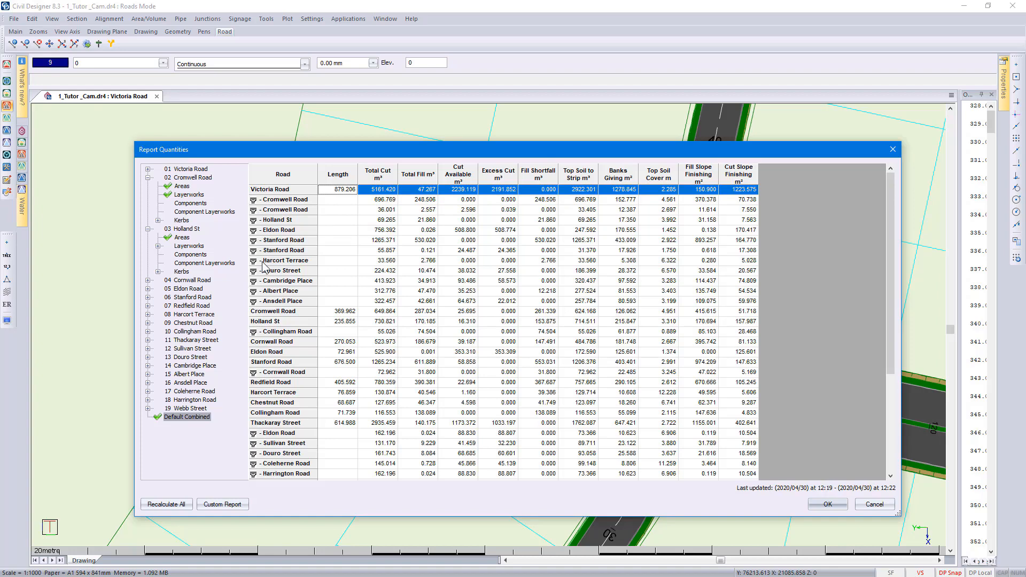
{"action": "right_click", "coordinate": [492, 268]}
{"action": "left_click", "coordinate": [510, 288]}
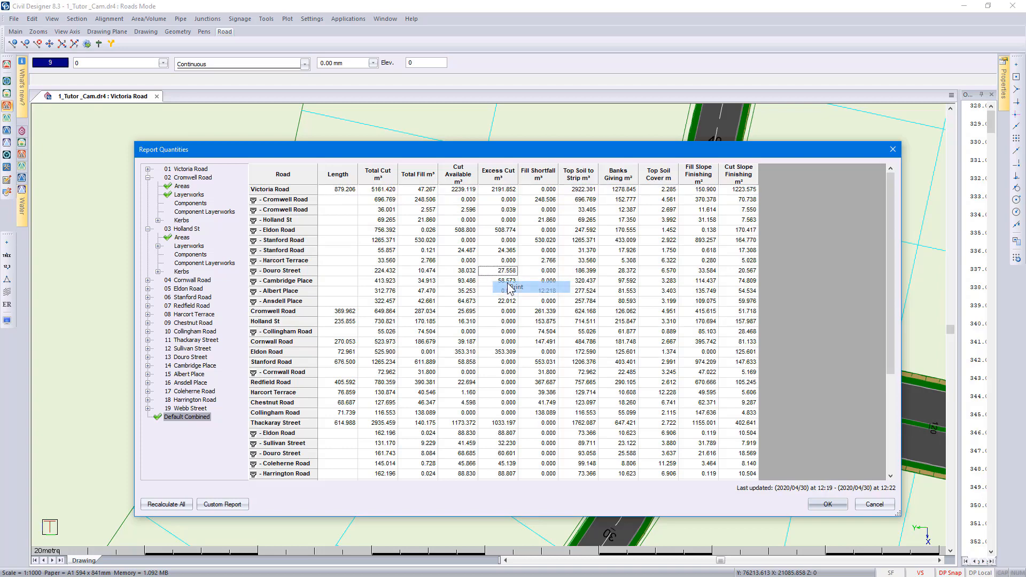
{"action": "left_click", "coordinate": [605, 406]}
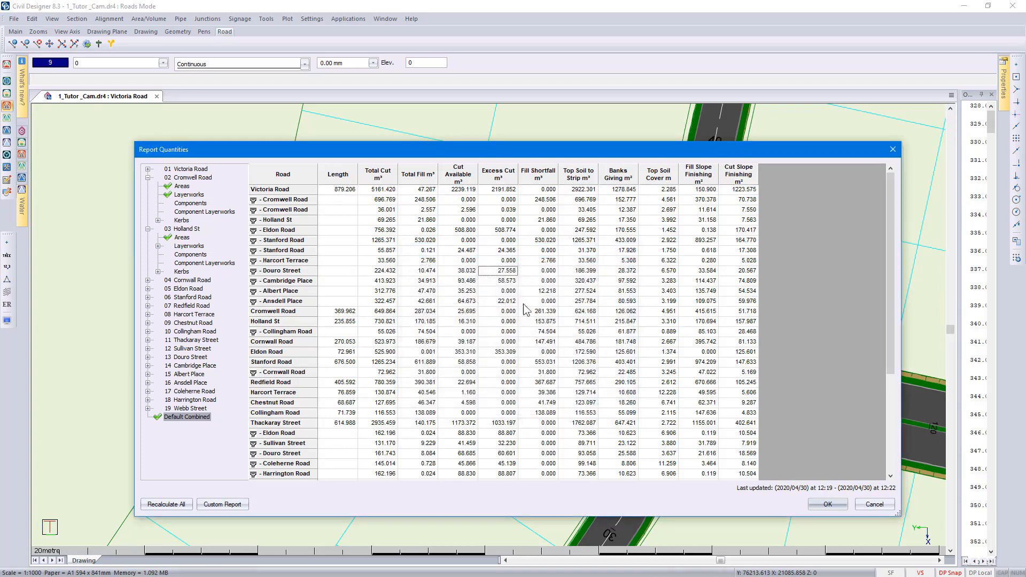
- Try to write the Default Combined report to file as an Excel file (*.xls) using the existing name Export.xls
{"action": "right_click", "coordinate": [493, 276]}
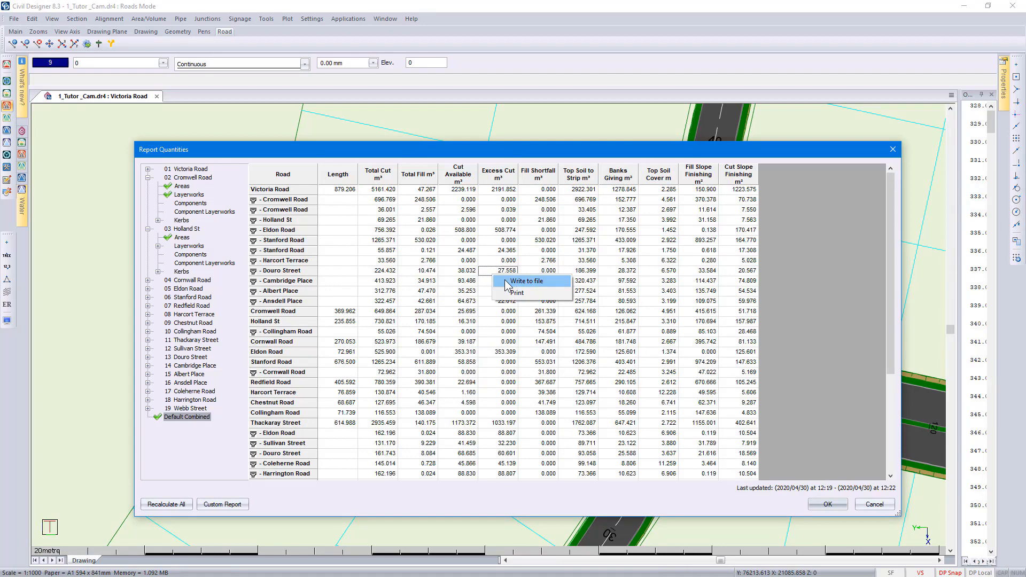
{"action": "left_click", "coordinate": [526, 281]}
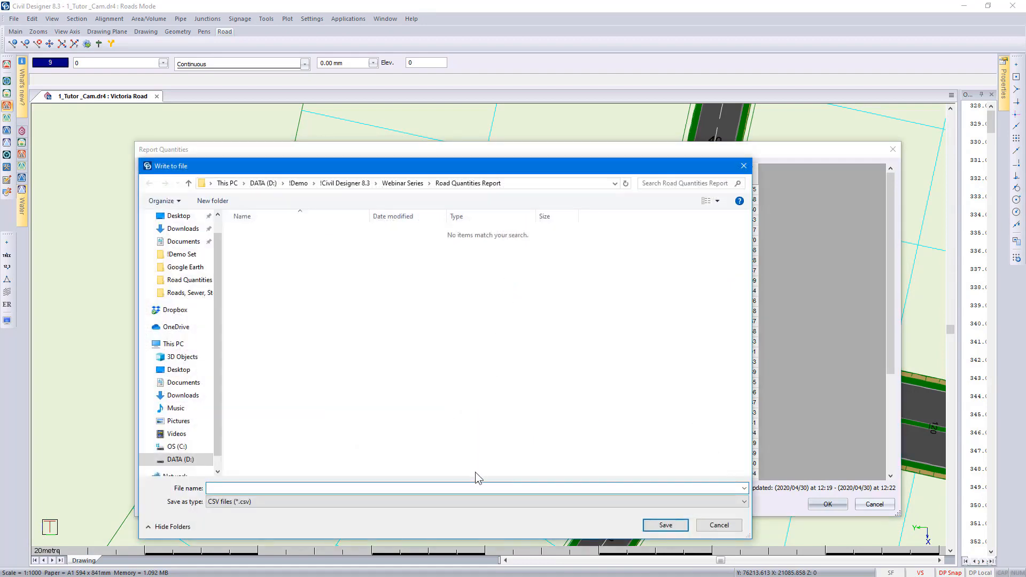
{"action": "left_click", "coordinate": [476, 500]}
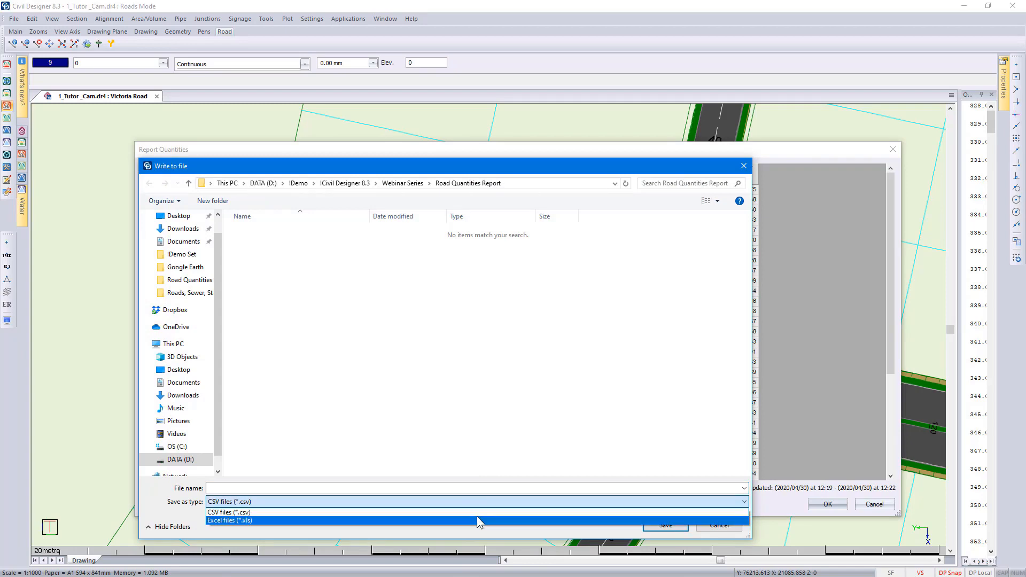
{"action": "left_click", "coordinate": [478, 518]}
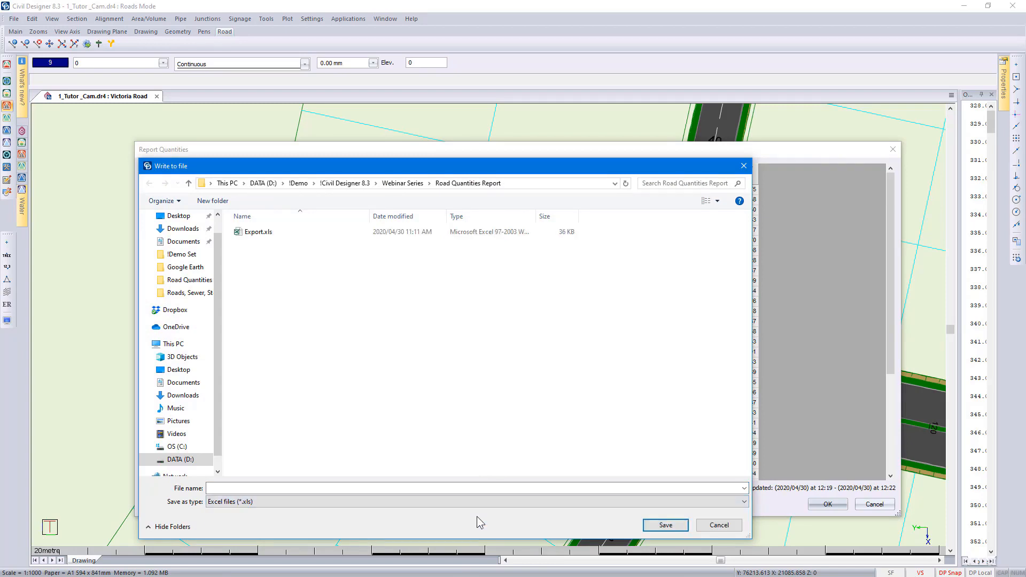
{"action": "left_click", "coordinate": [263, 234]}
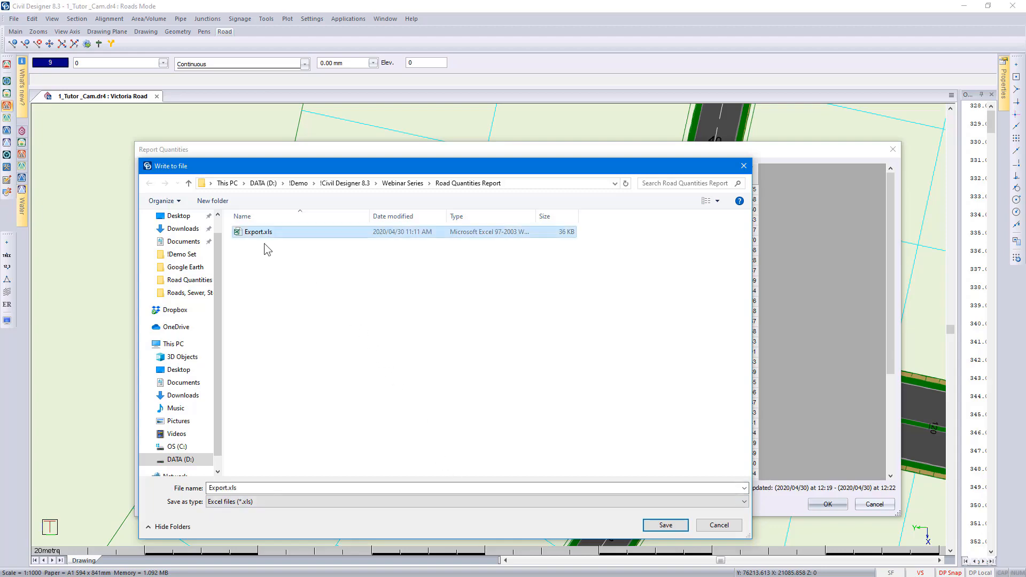
{"action": "left_click", "coordinate": [714, 523]}
- Close the quantity reports, look at the road quantities in Export.xls in Excel, and return to Civil Designer
{"action": "left_click", "coordinate": [827, 505]}
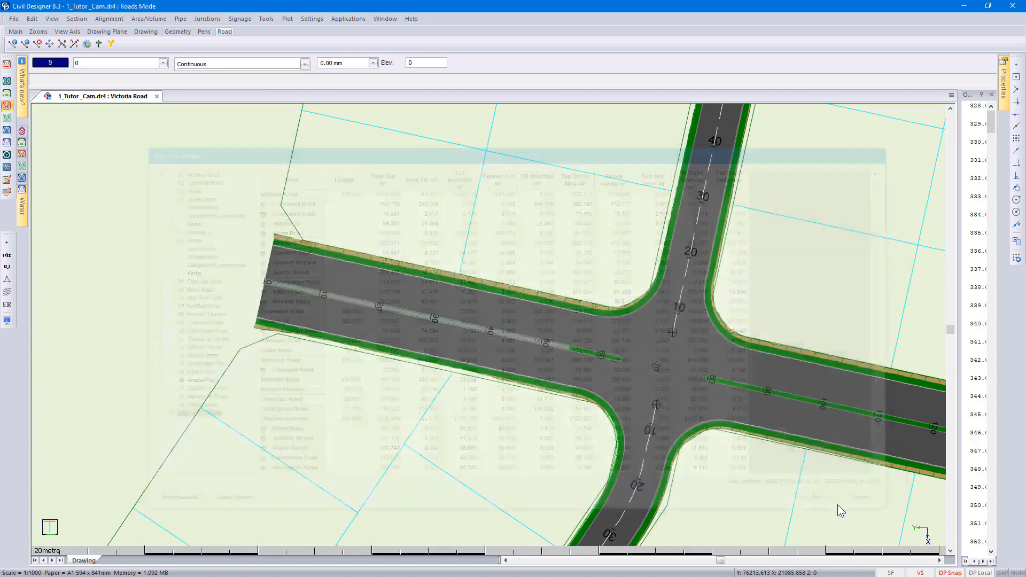
{"action": "left_click", "coordinate": [964, 7]}
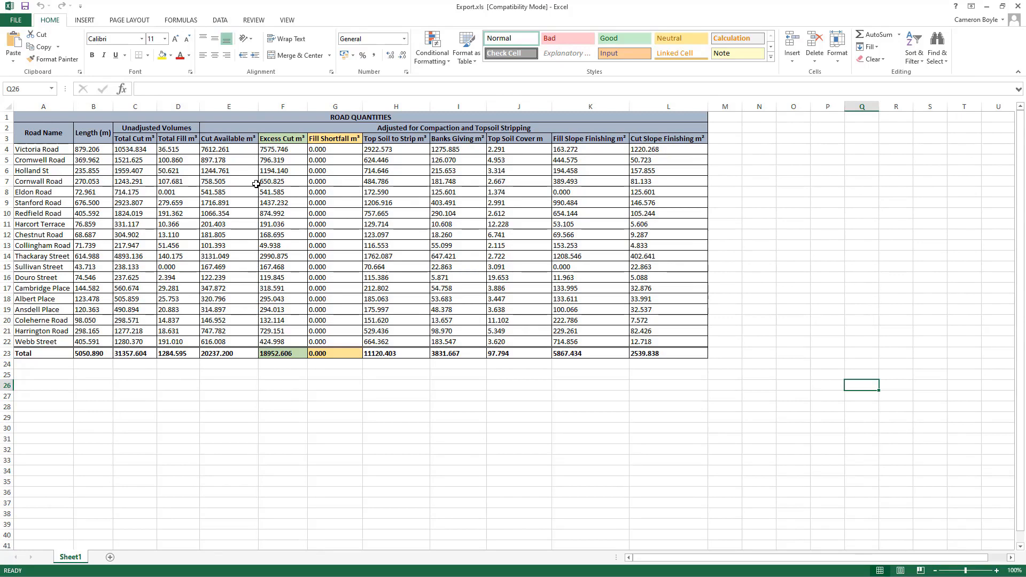
{"action": "left_click", "coordinate": [987, 6]}
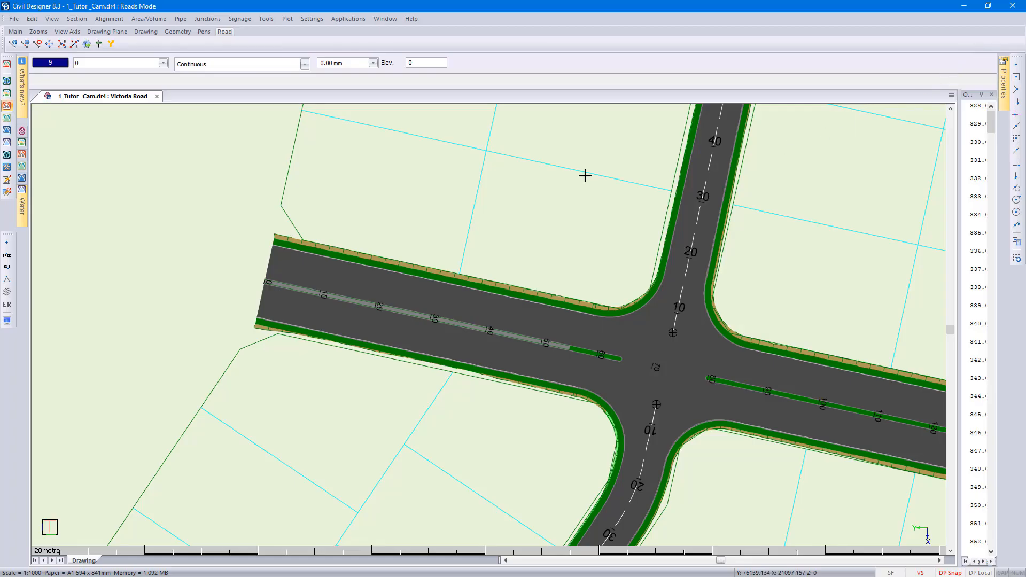
- Reopen the road quantity reports and display the Default Combined report
{"action": "left_click", "coordinate": [148, 18]}
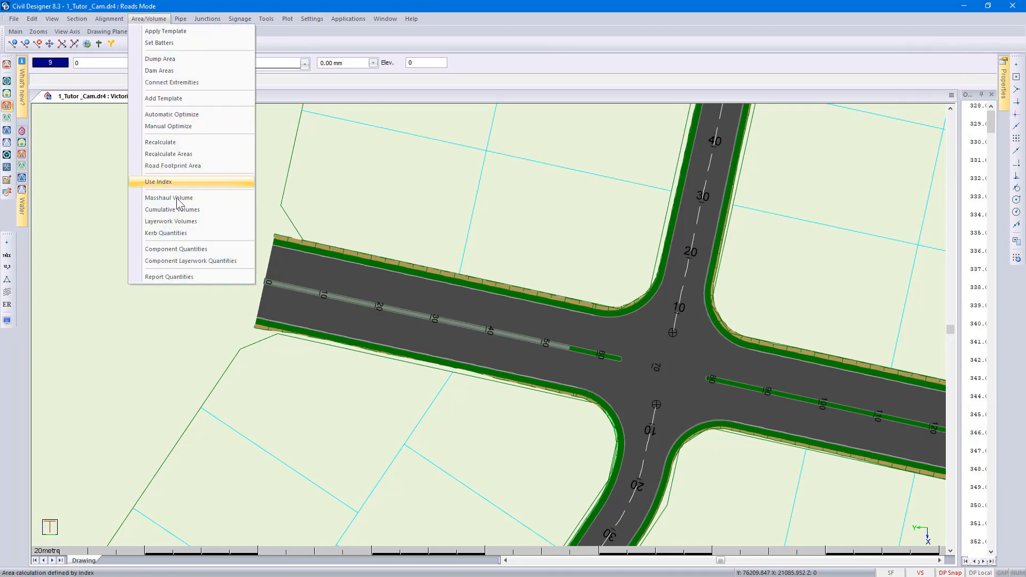
{"action": "left_click", "coordinate": [198, 275]}
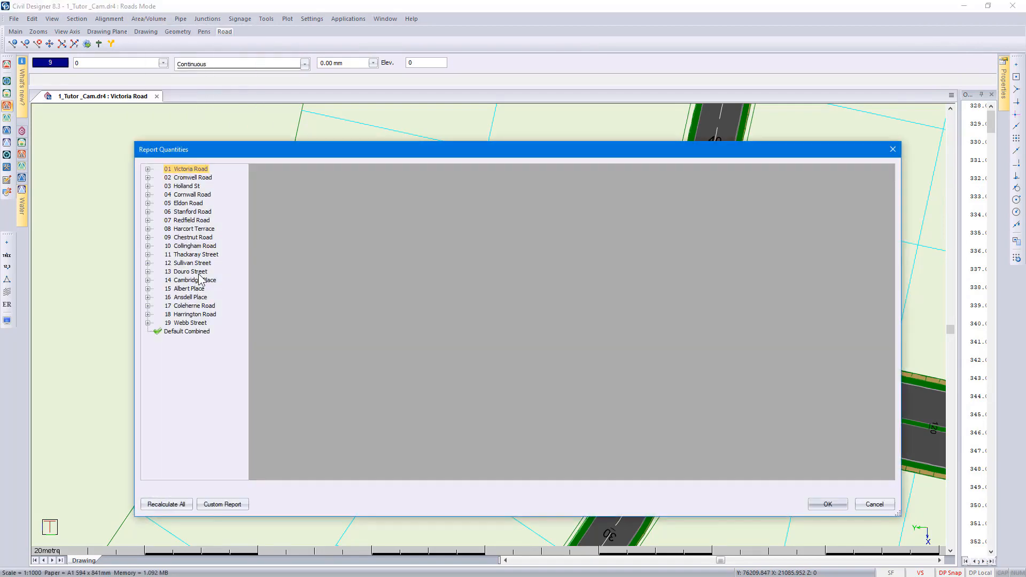
{"action": "left_click", "coordinate": [193, 332]}
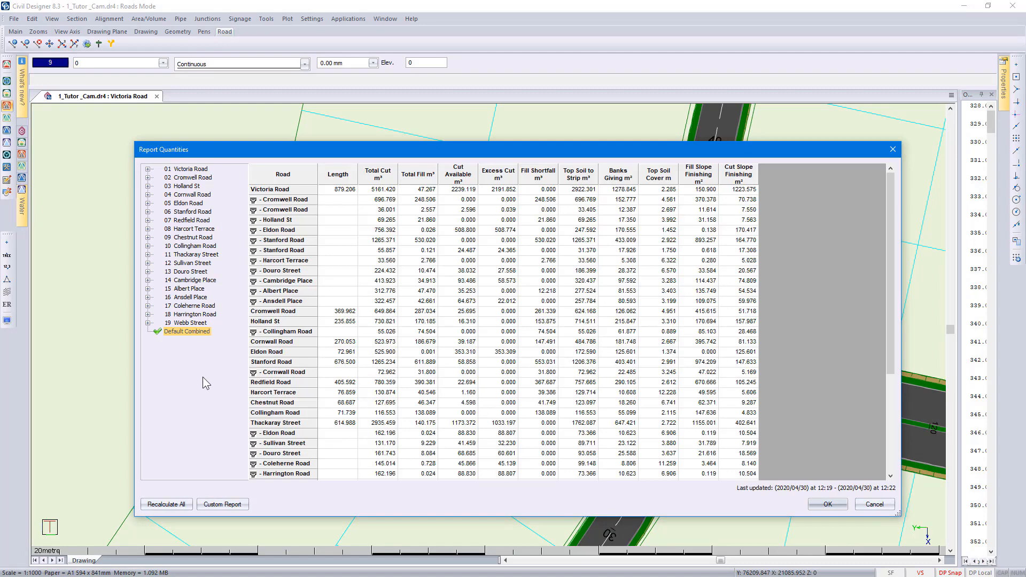
- Start a custom report named Sullivan Street Areas with report type Individual Road and add 12 Sullivan Street to it
{"action": "left_click", "coordinate": [226, 505]}
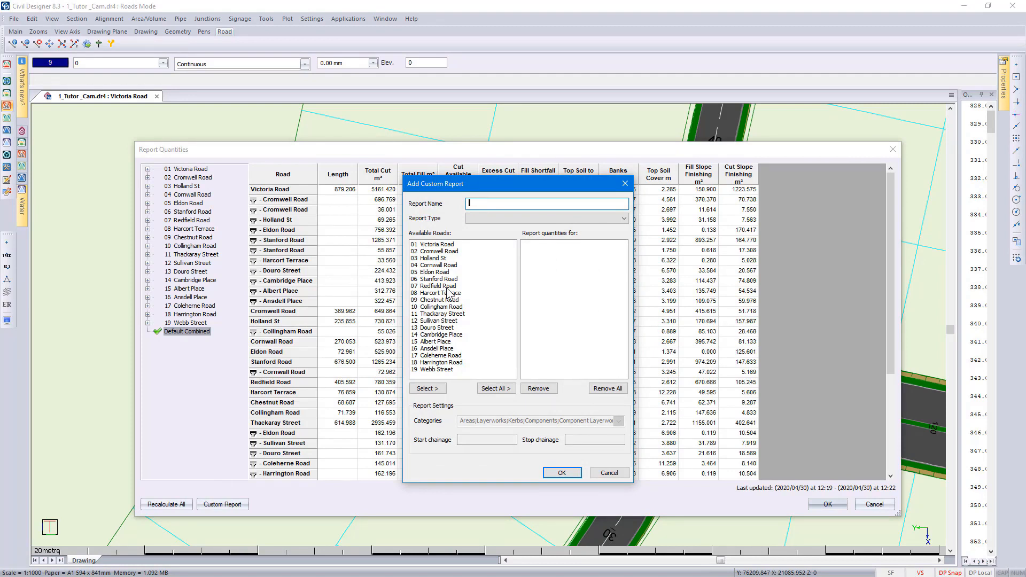
{"action": "type", "text": "Sullivan Street Areas"}
{"action": "left_click", "coordinate": [486, 219]}
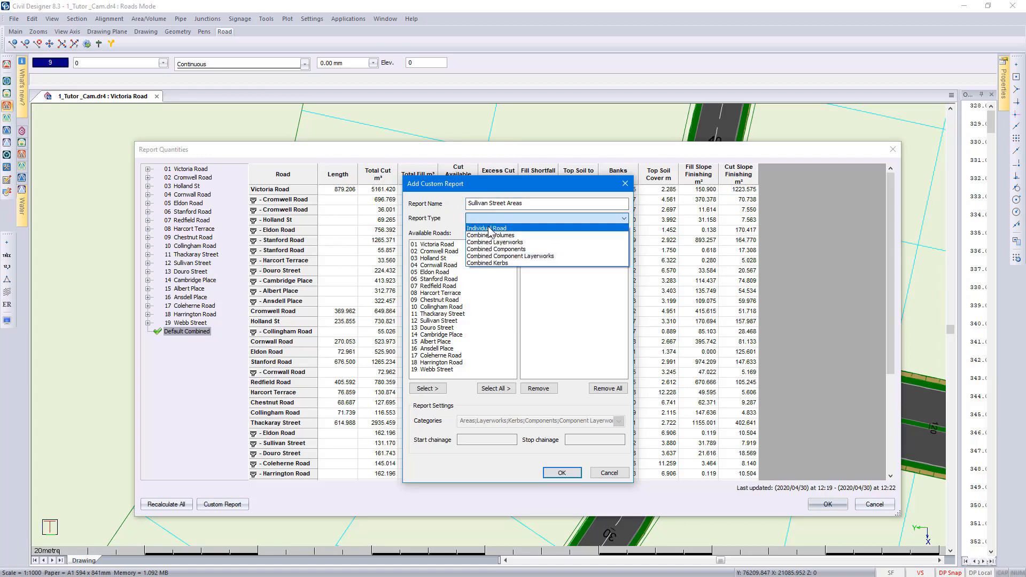
{"action": "left_click", "coordinate": [487, 228]}
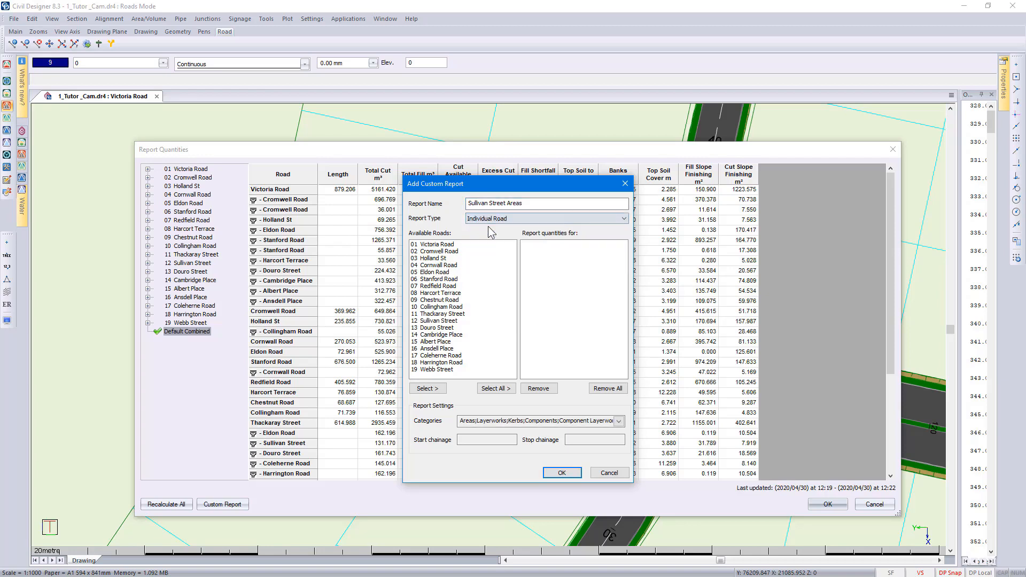
{"action": "left_click", "coordinate": [436, 320]}
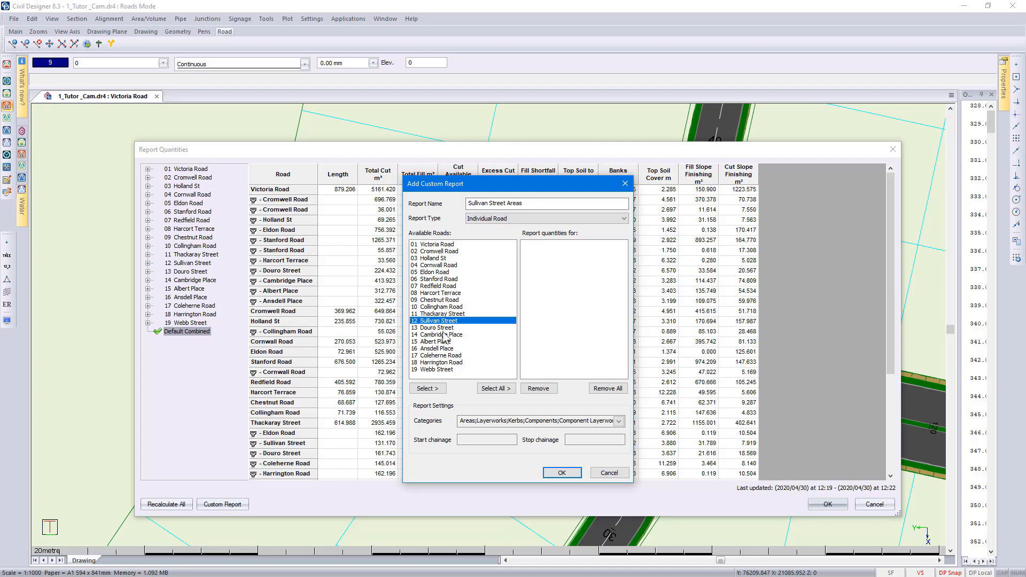
{"action": "left_click", "coordinate": [427, 389]}
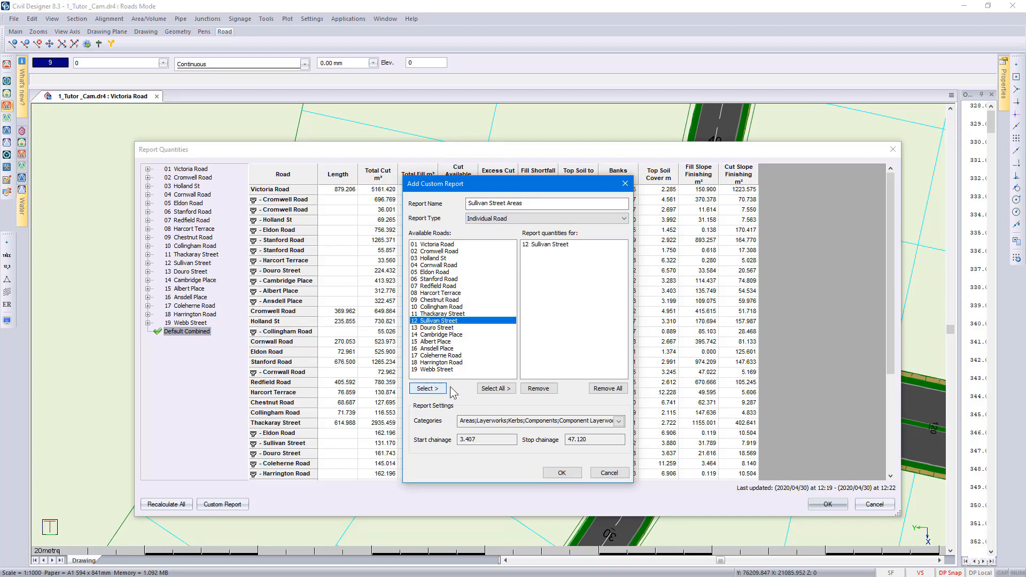
- Create the Sullivan Street Areas report with only the Areas category included, and open its Areas quantities
{"action": "left_click", "coordinate": [619, 421]}
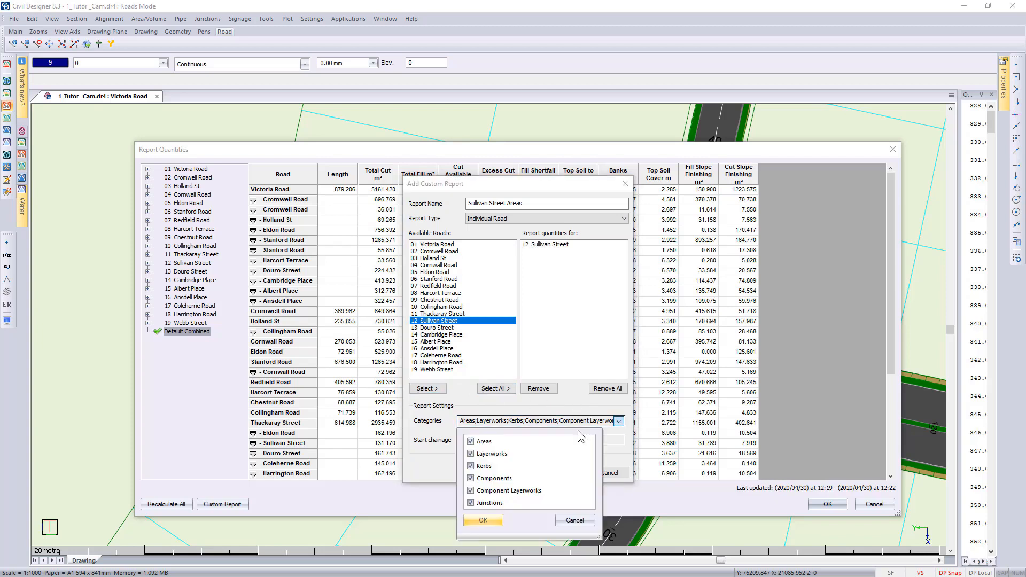
{"action": "left_click", "coordinate": [471, 454]}
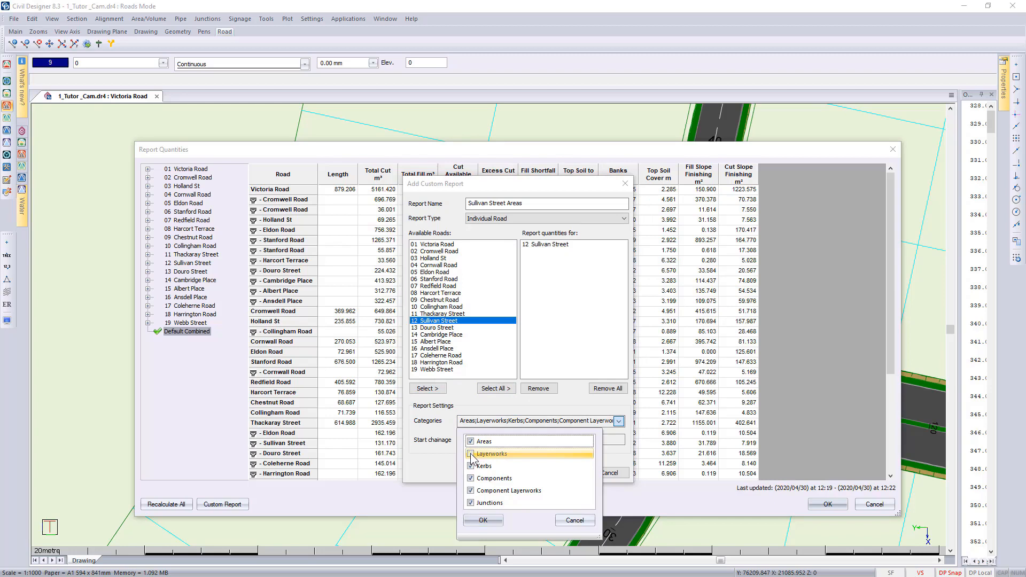
{"action": "left_click", "coordinate": [471, 466]}
{"action": "left_click", "coordinate": [470, 479]}
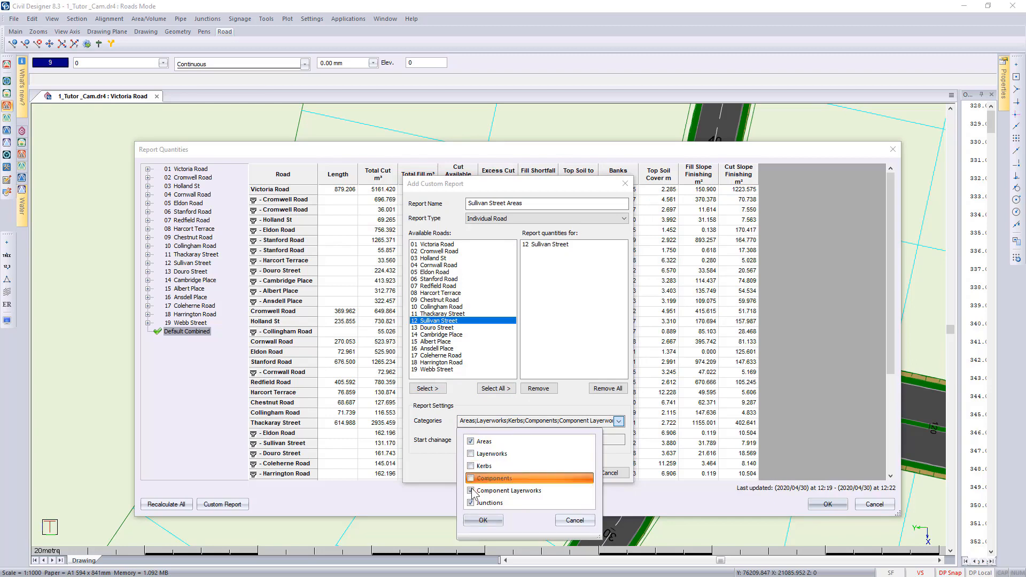
{"action": "left_click", "coordinate": [471, 491]}
{"action": "left_click", "coordinate": [470, 503]}
{"action": "left_click", "coordinate": [483, 520]}
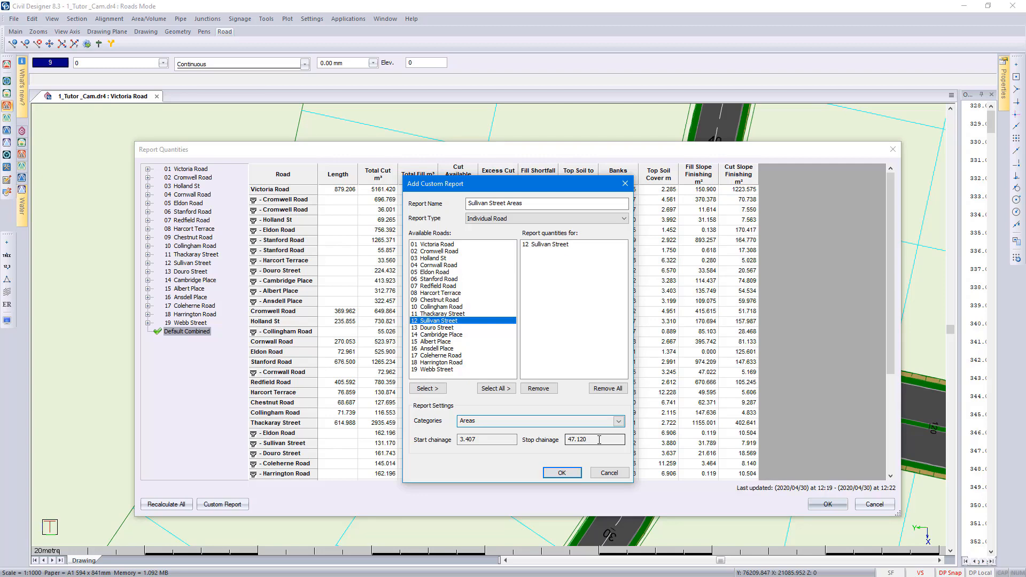
{"action": "left_click", "coordinate": [562, 473]}
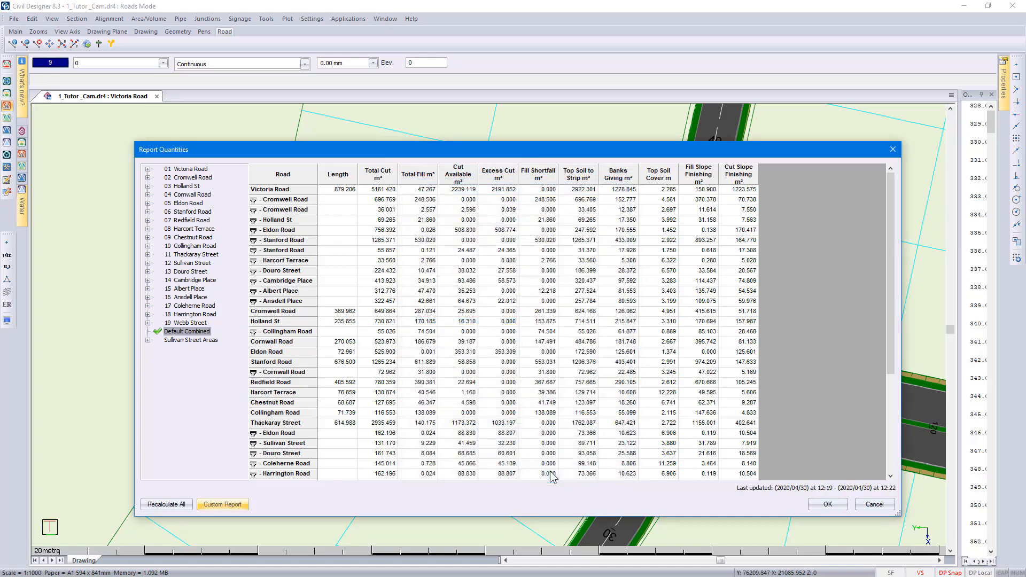
{"action": "left_click", "coordinate": [148, 340]}
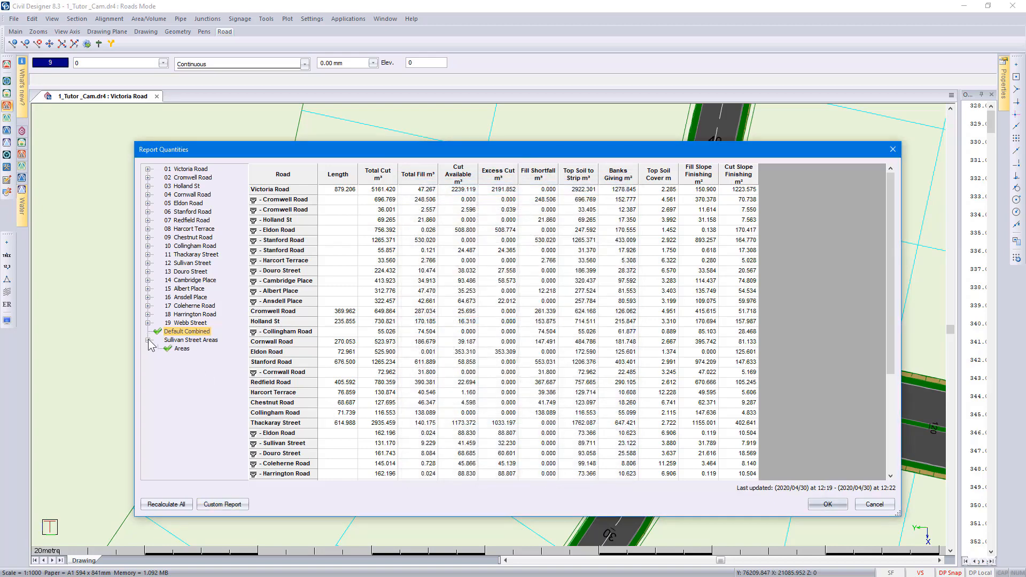
{"action": "left_click", "coordinate": [183, 349]}
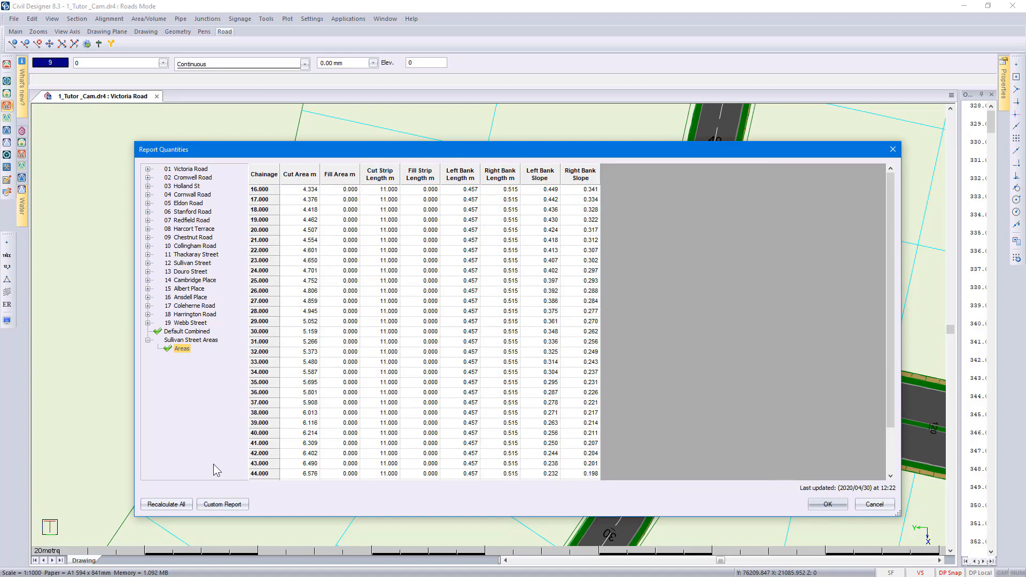
- Start another custom report named Sullivan Street Layers with report type Individual Road and add 12 Sullivan Street to it
{"action": "left_click", "coordinate": [219, 504]}
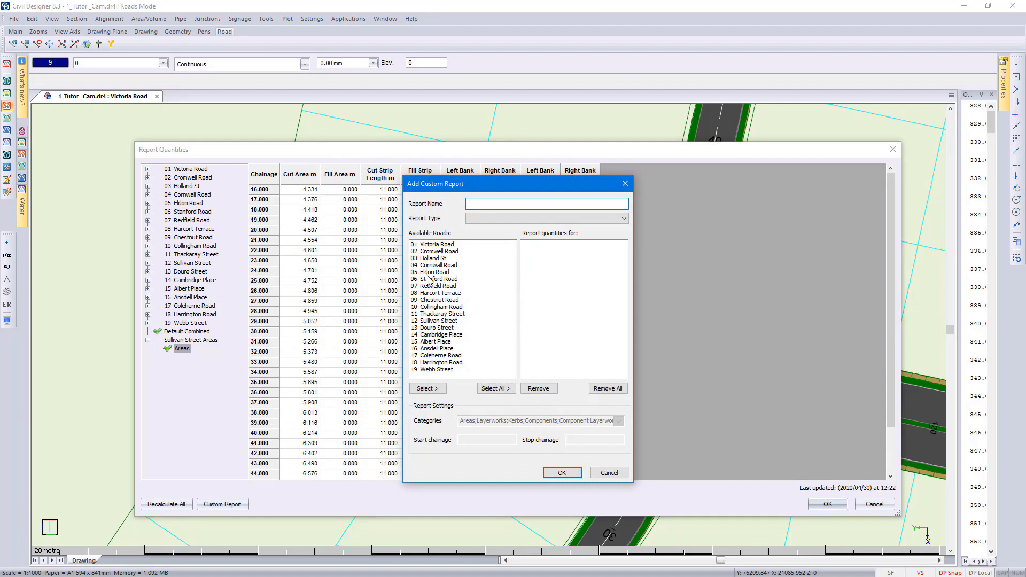
{"action": "type", "text": "Sullivan Street Layers"}
{"action": "left_click", "coordinate": [471, 219]}
{"action": "left_click", "coordinate": [472, 228]}
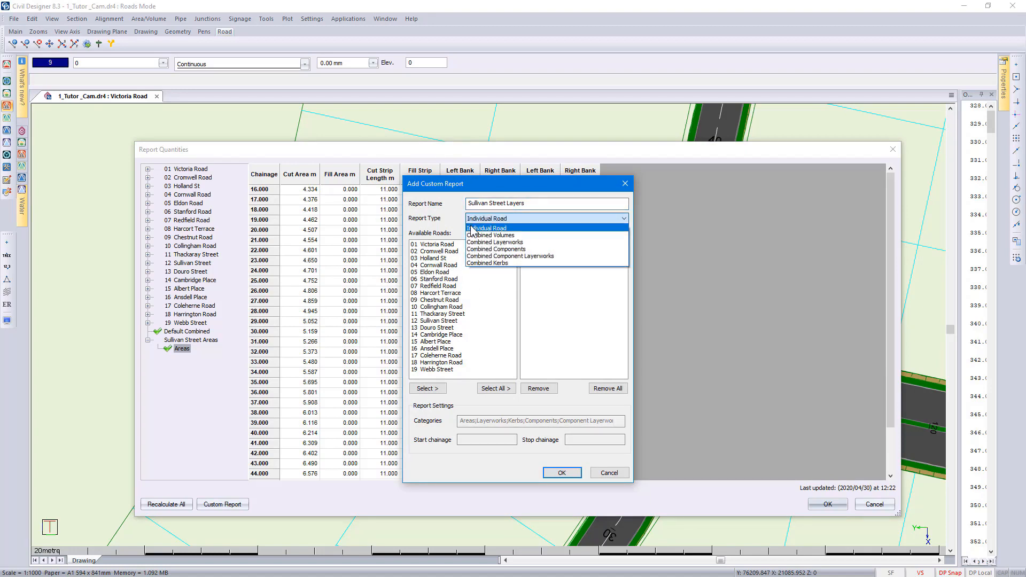
{"action": "left_click", "coordinate": [438, 321]}
{"action": "left_click", "coordinate": [439, 390]}
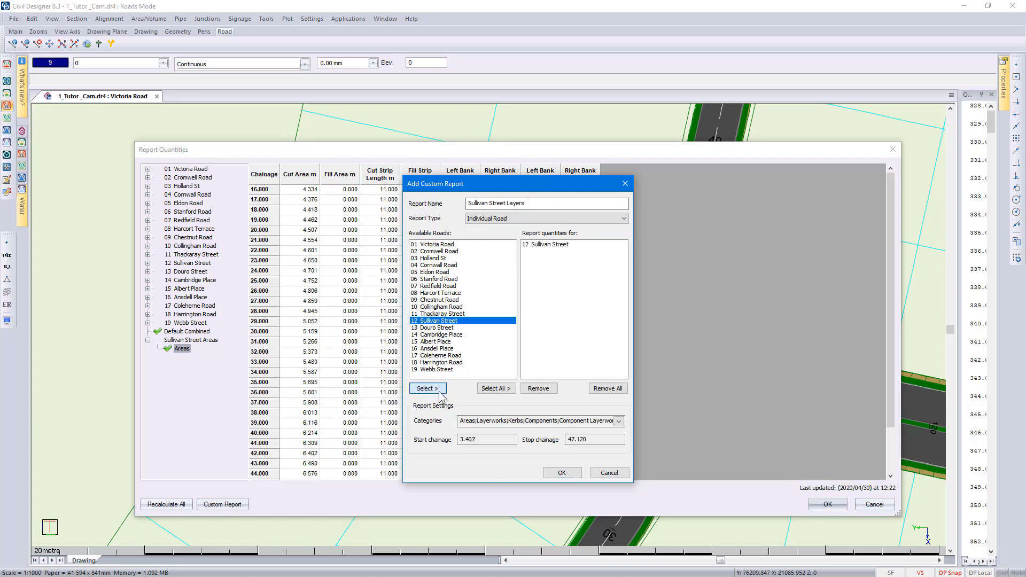
- Restrict the Sullivan Street Layers report to the Layerworks category and create it
{"action": "left_click", "coordinate": [487, 421]}
{"action": "left_click", "coordinate": [472, 442]}
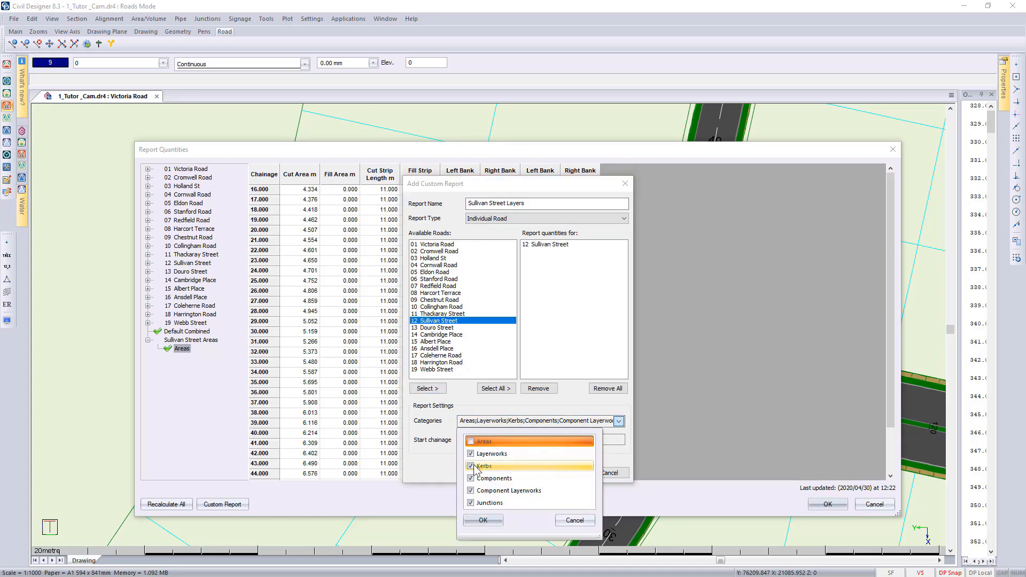
{"action": "left_click", "coordinate": [471, 466]}
{"action": "left_click", "coordinate": [471, 478]}
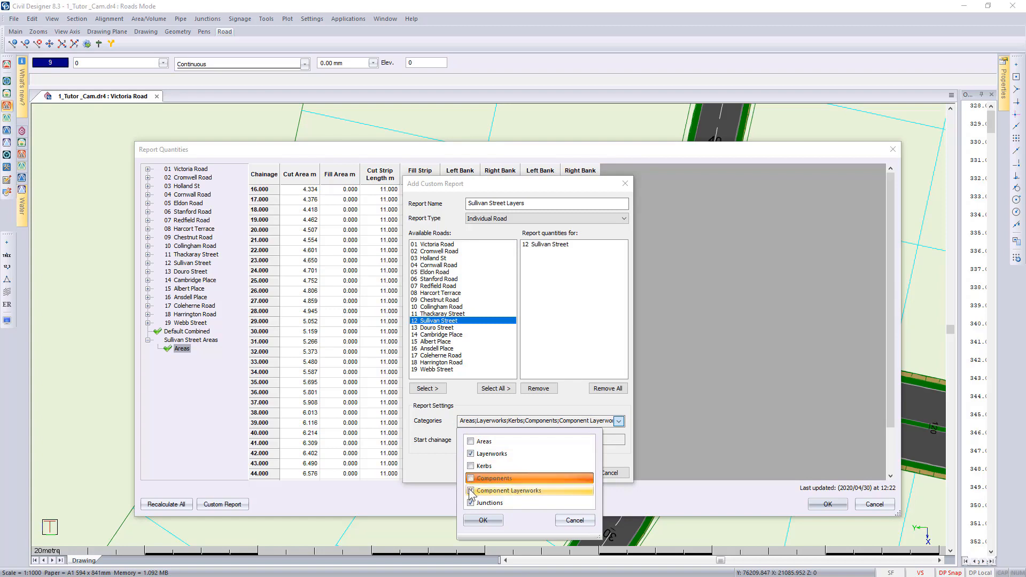
{"action": "left_click", "coordinate": [471, 490]}
{"action": "left_click", "coordinate": [471, 503]}
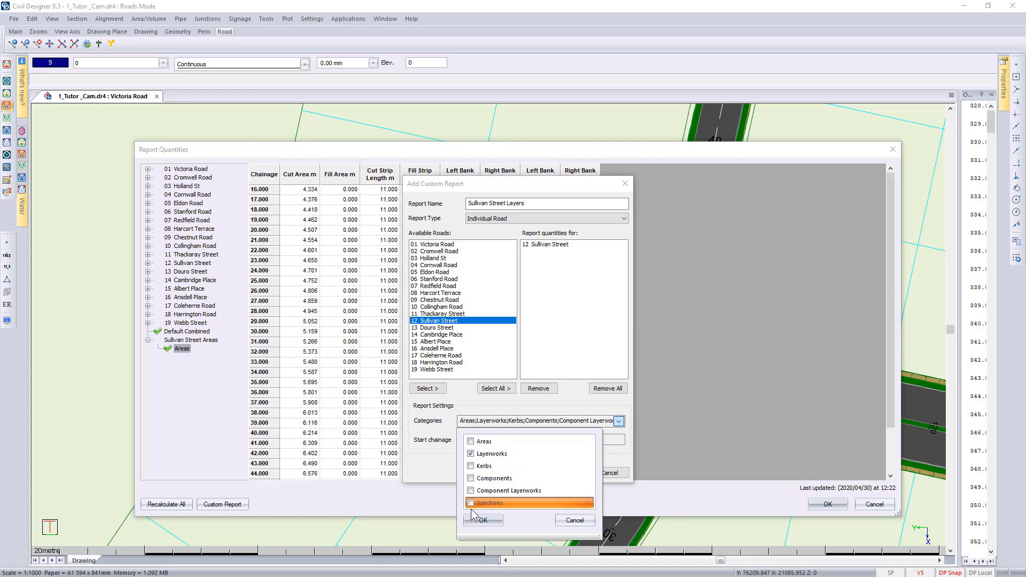
{"action": "left_click", "coordinate": [481, 520]}
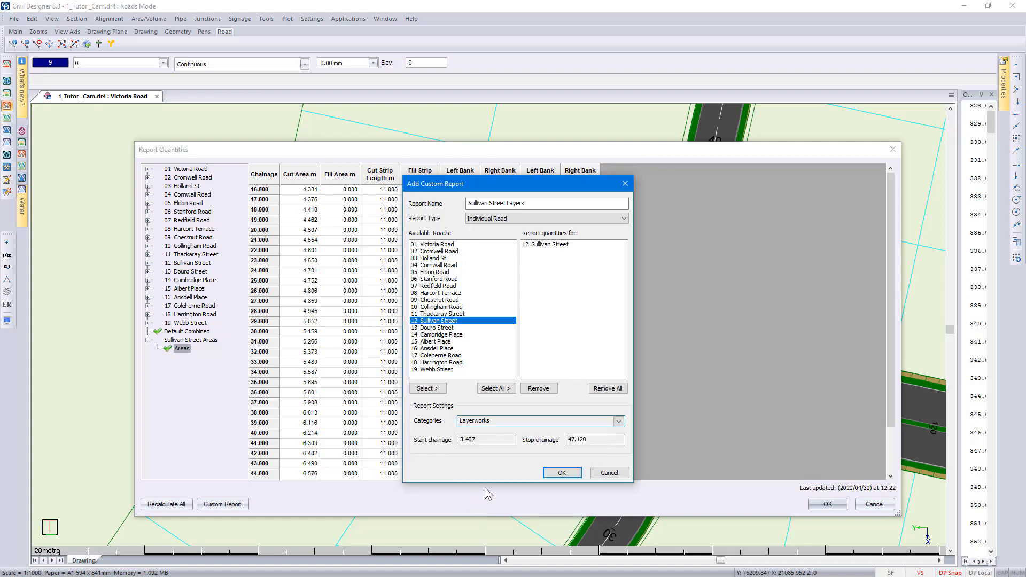
{"action": "left_click", "coordinate": [561, 473]}
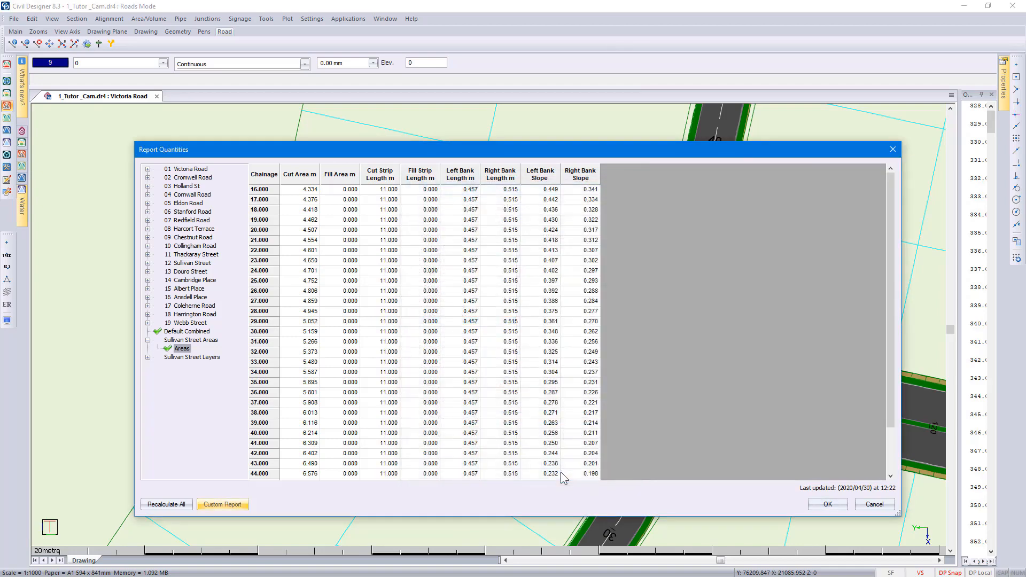
- Open the Layerworks quantities of the Sullivan Street Layers report
{"action": "left_click", "coordinate": [149, 357]}
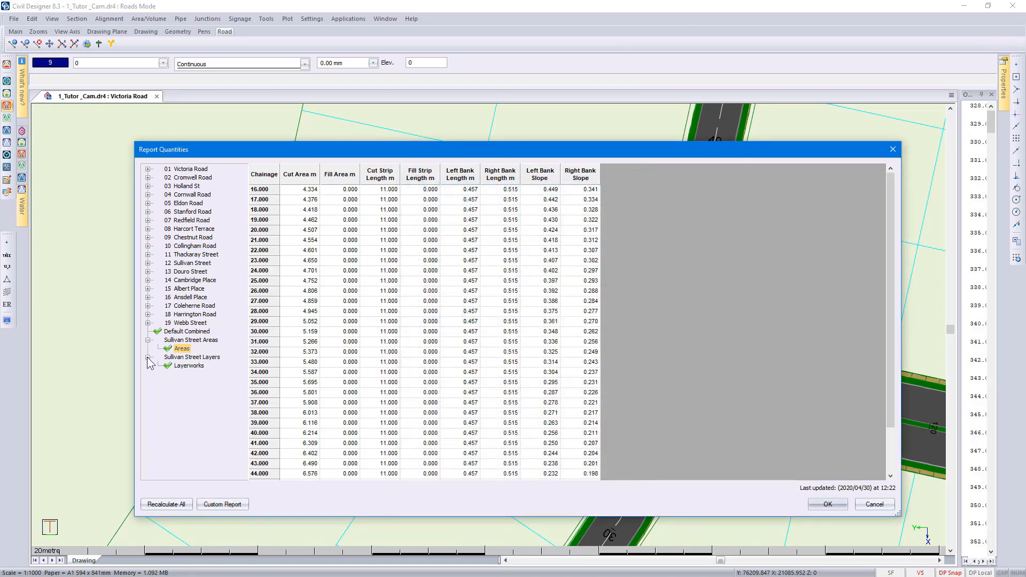
{"action": "left_click", "coordinate": [189, 366]}
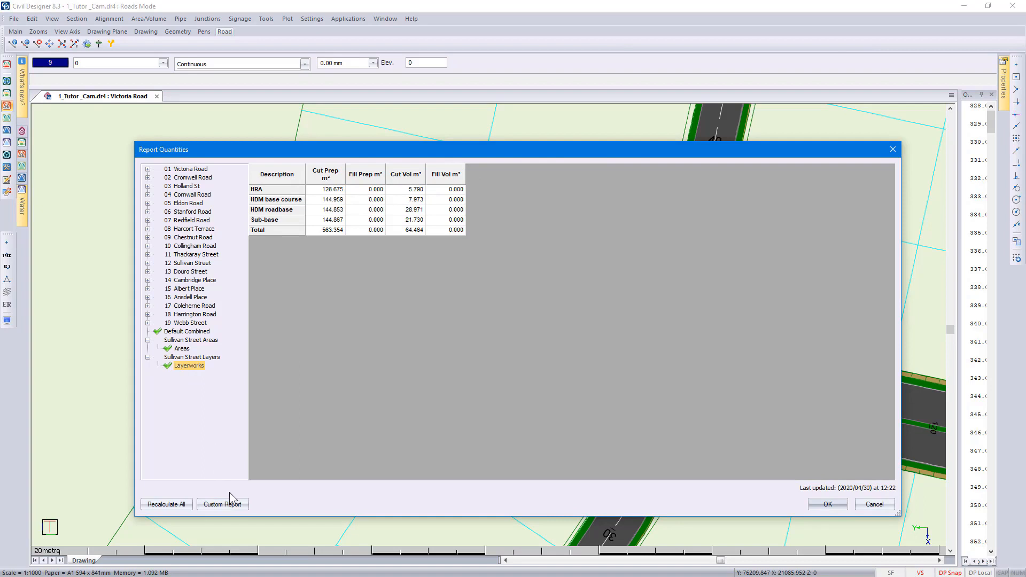
- Start another custom report named Combo Volumes Rds 1-5, 11-19 with report type Combined Volumes
{"action": "left_click", "coordinate": [222, 504]}
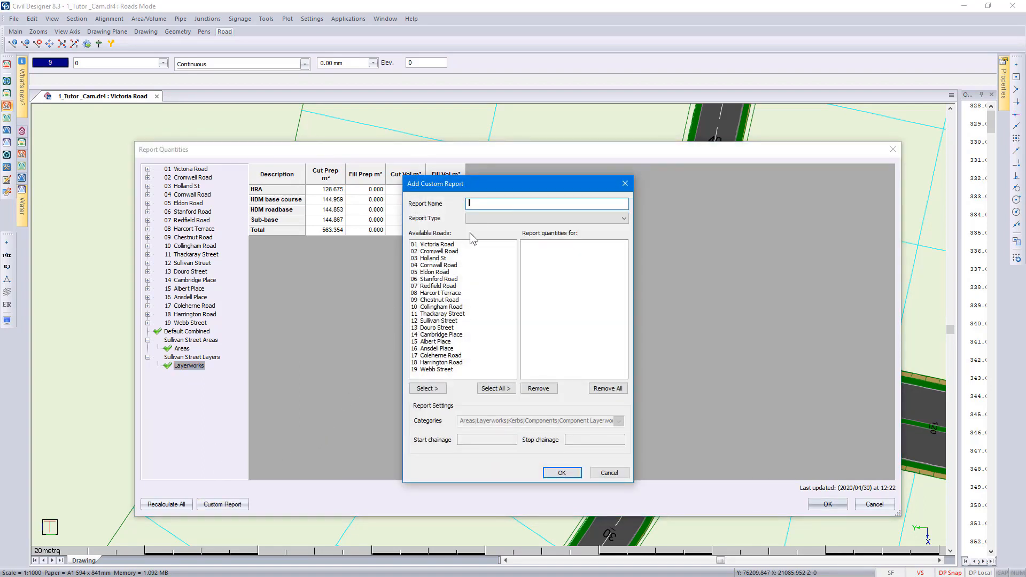
{"action": "left_click", "coordinate": [480, 203]}
{"action": "type", "text": "Combo Volumes Rds 1-5, 11-19"}
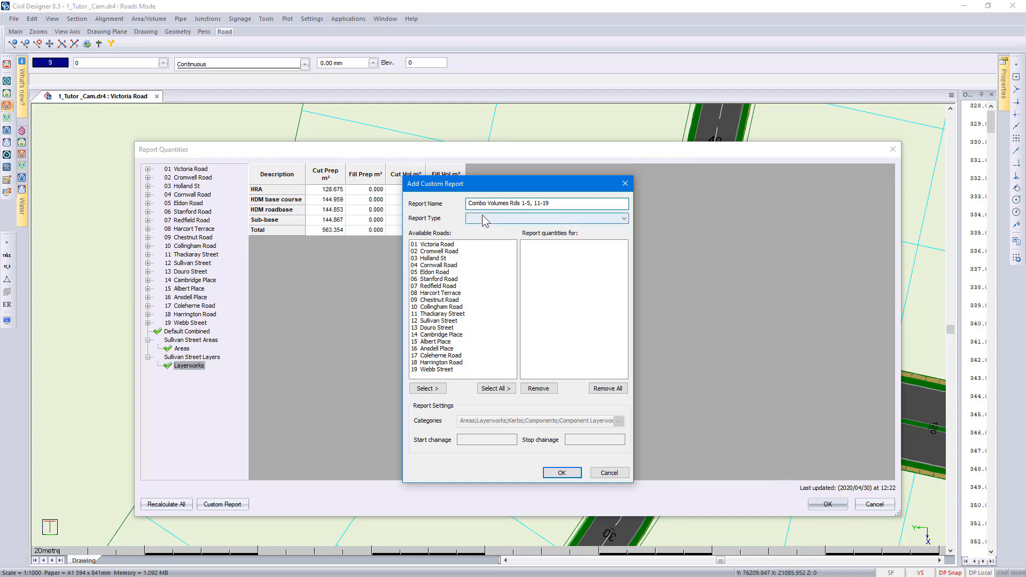
{"action": "left_click", "coordinate": [482, 216]}
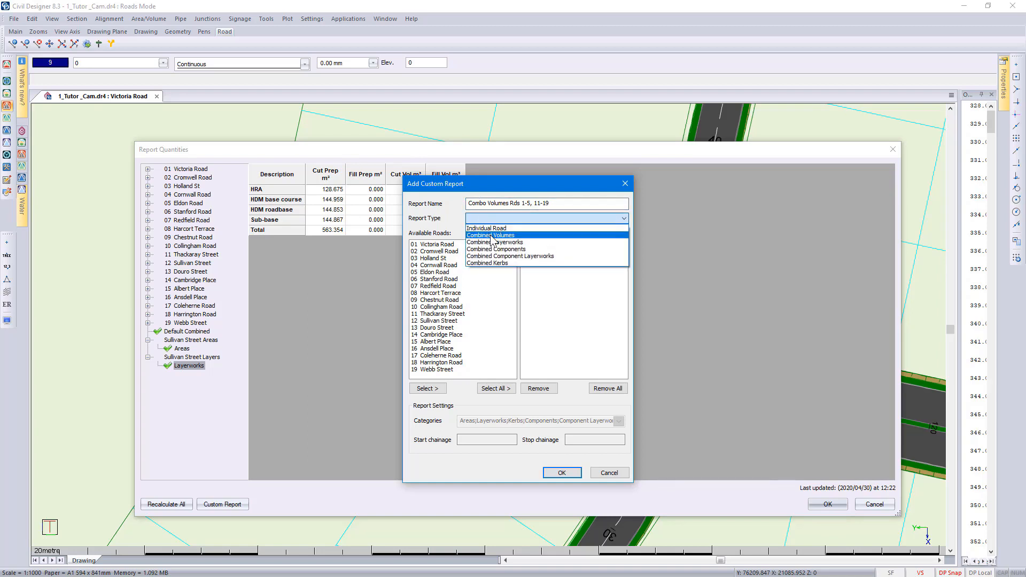
{"action": "left_click", "coordinate": [492, 236]}
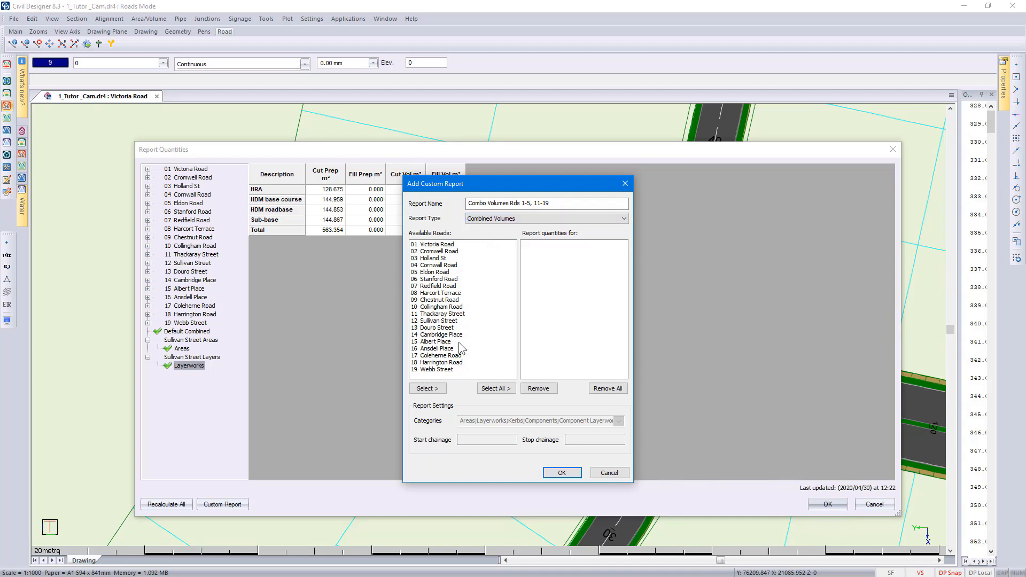
- Add all available roads to the report, and remove roads 06 Stanford Road through 10 Collingham Road from it
{"action": "left_click", "coordinate": [493, 388]}
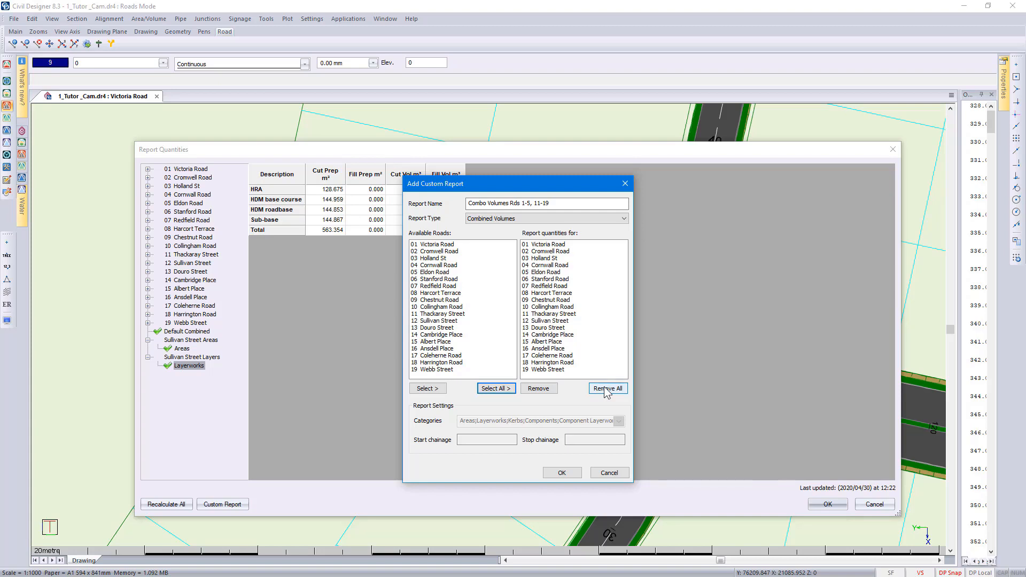
{"action": "left_click", "coordinate": [536, 280]}
{"action": "left_click_drag", "start_coordinate": [537, 284], "coordinate": [546, 312]}
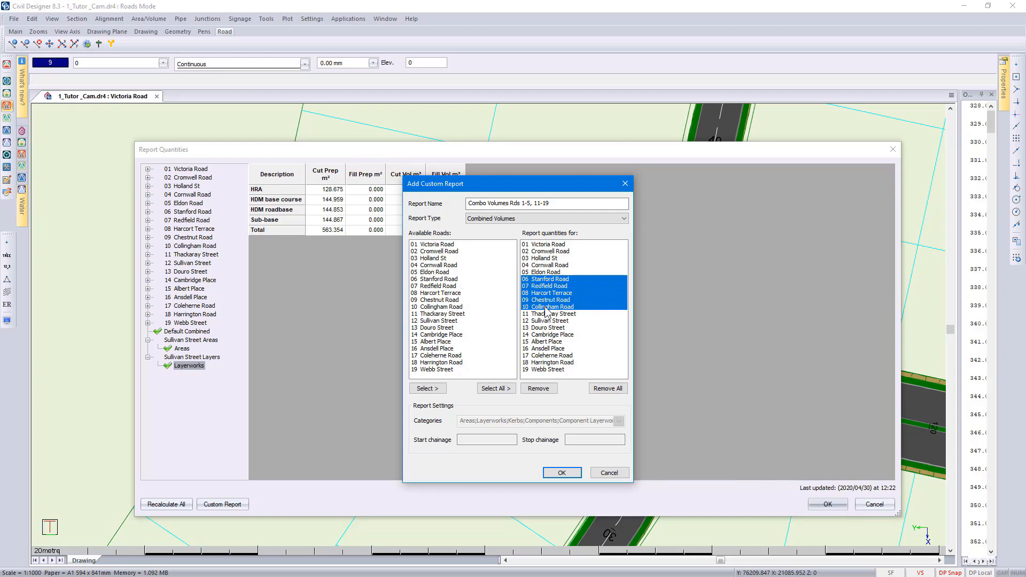
{"action": "left_click", "coordinate": [537, 389]}
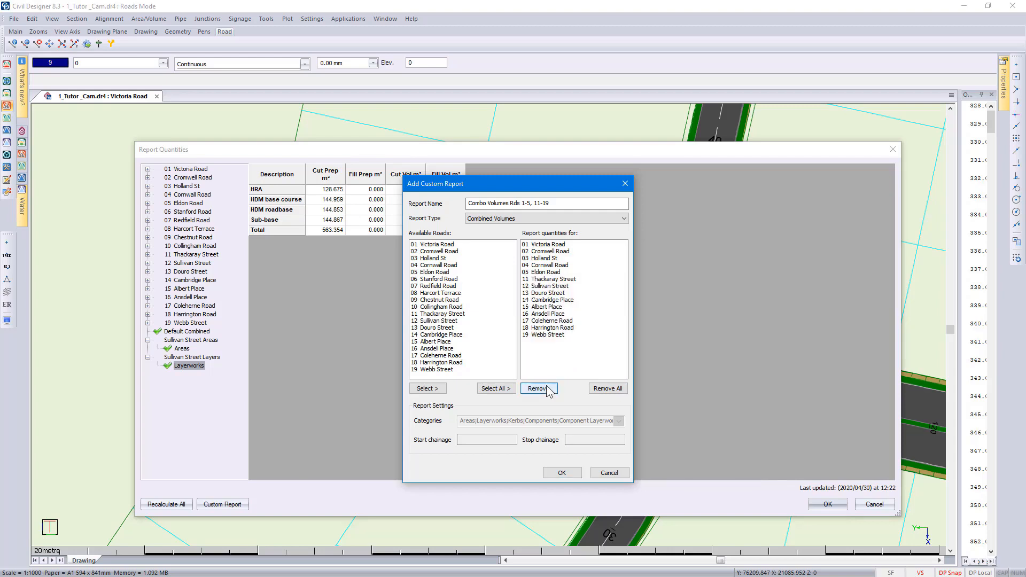
- Create the Combo Volumes Rds 1-5, 11-19 report and review its combined volumes down to the Total row
{"action": "left_click", "coordinate": [559, 473]}
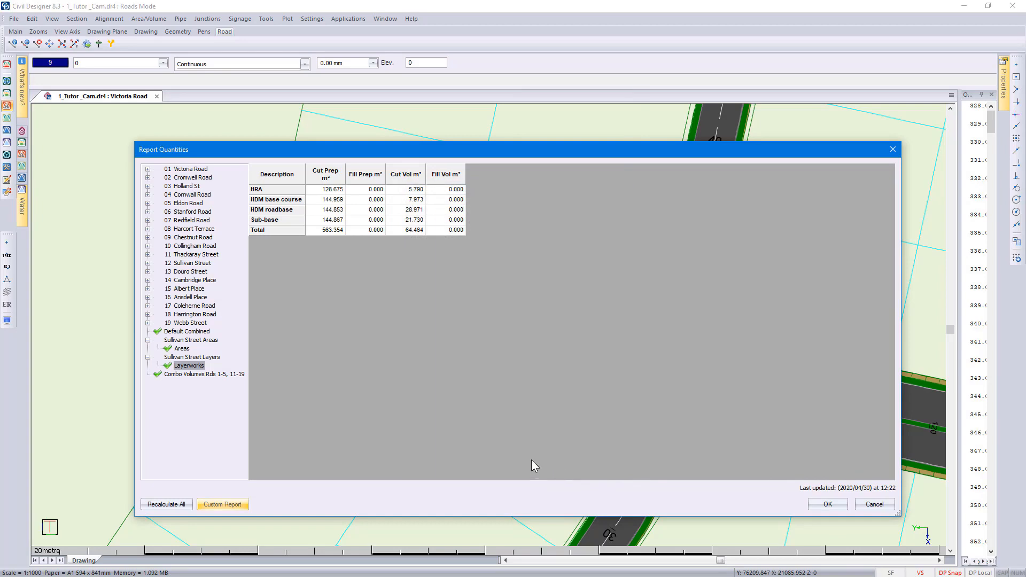
{"action": "left_click", "coordinate": [195, 375]}
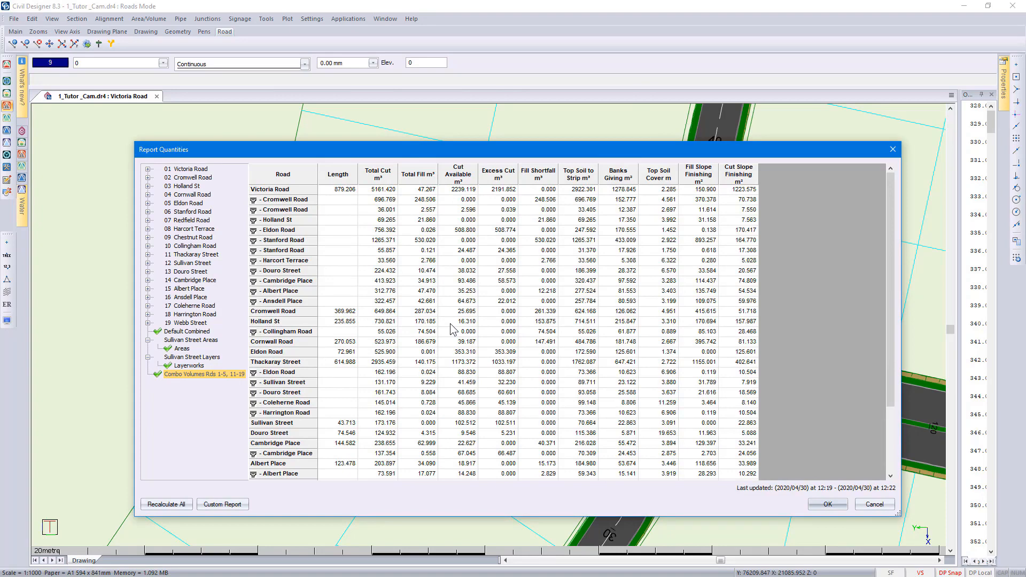
{"action": "scroll", "coordinate": [450, 327], "scroll_direction": "down", "scroll_amount": 3}
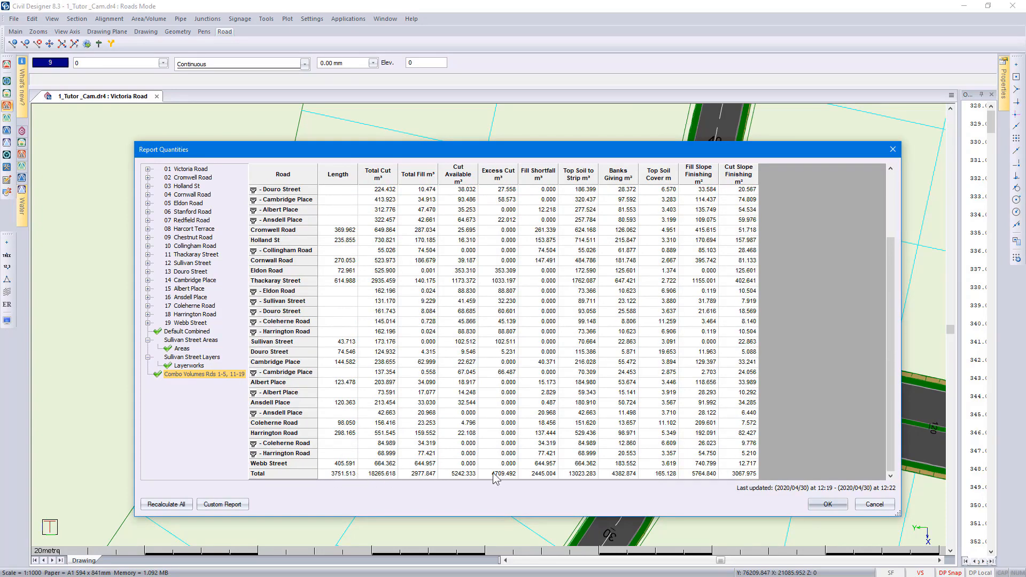
- Start writing the combined volumes report to a file, choose Excel files (*.xls) as the file type, and cancel the export
{"action": "right_click", "coordinate": [549, 287]}
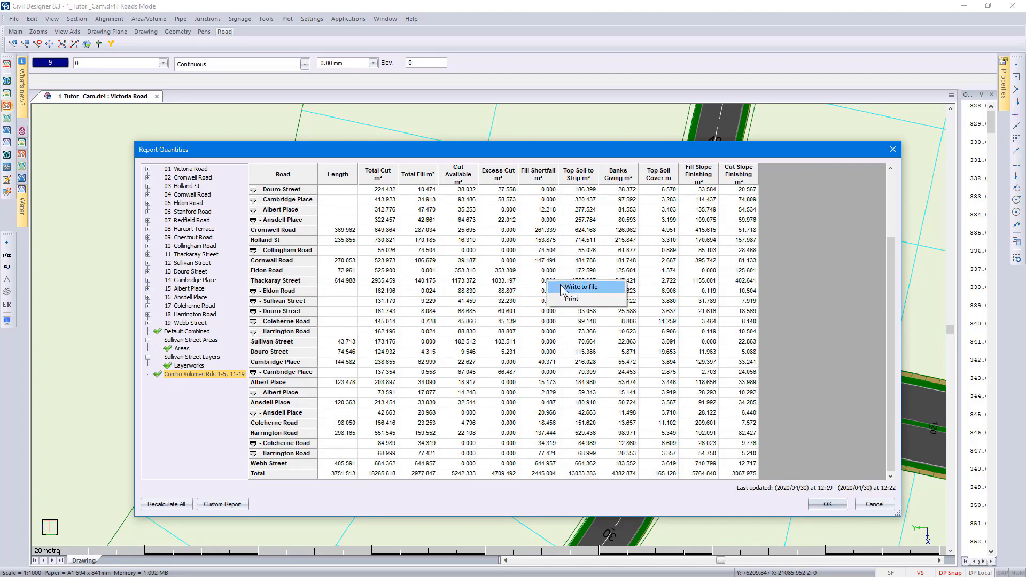
{"action": "left_click", "coordinate": [563, 287]}
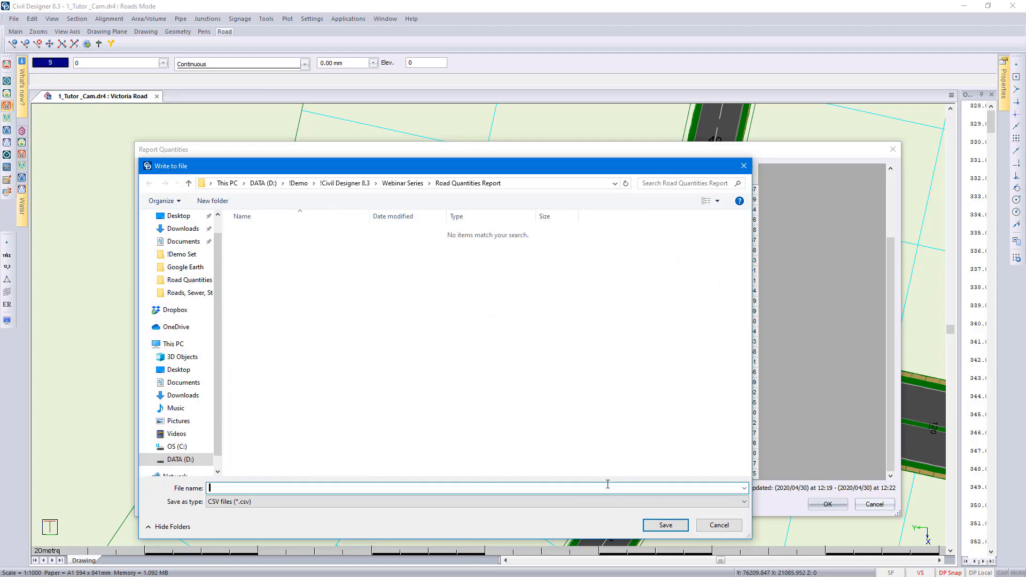
{"action": "left_click", "coordinate": [613, 500]}
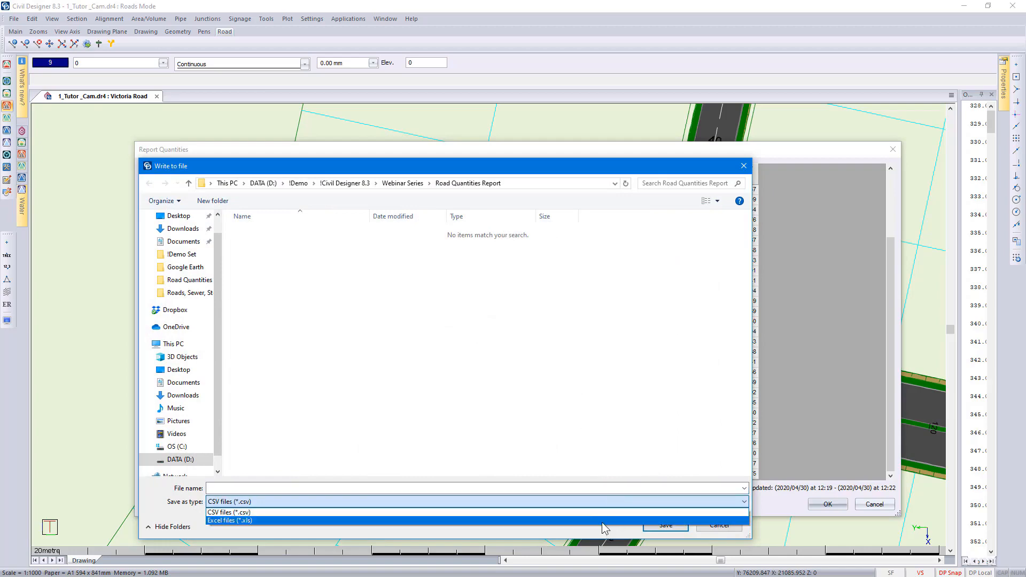
{"action": "left_click", "coordinate": [602, 521]}
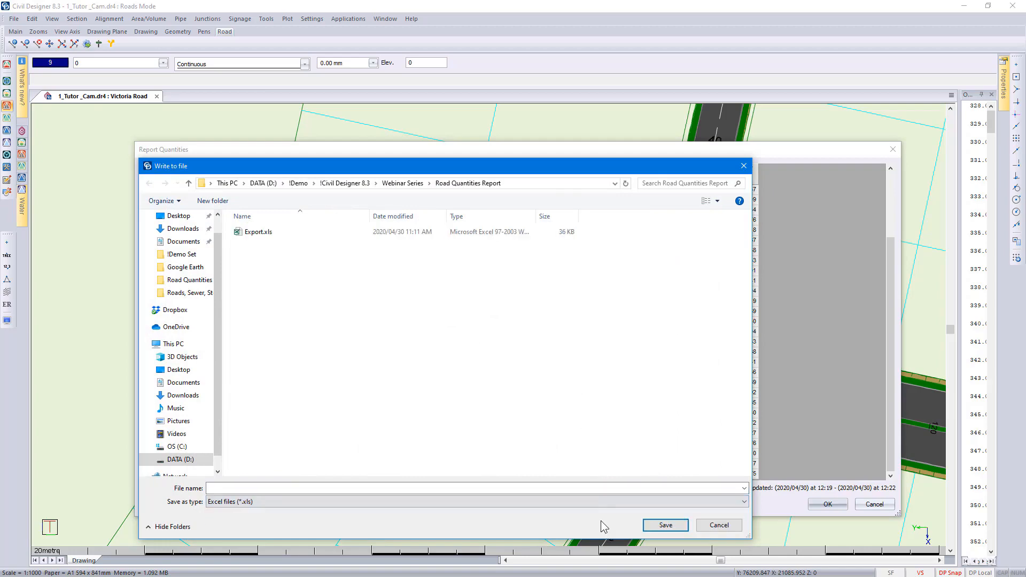
{"action": "left_click", "coordinate": [719, 524]}
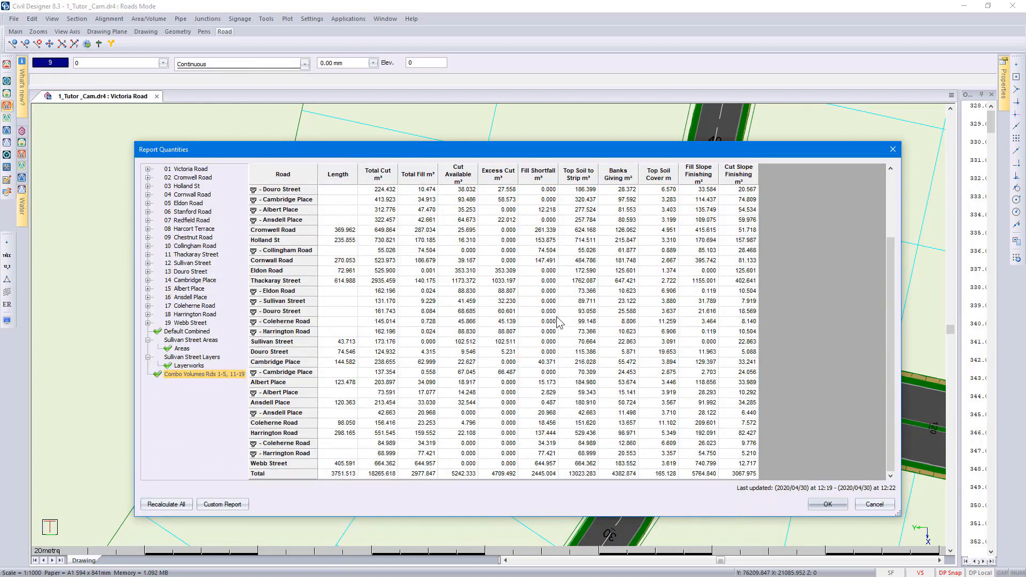